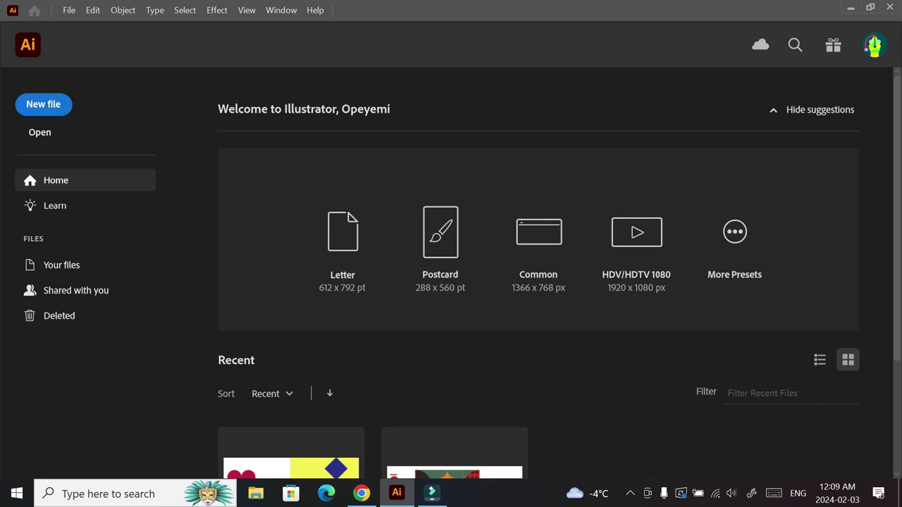
# Step: Create a new 2400 x 3000 px print document in CMYK color with 300 ppi raster effects
pyautogui.click(43, 105)
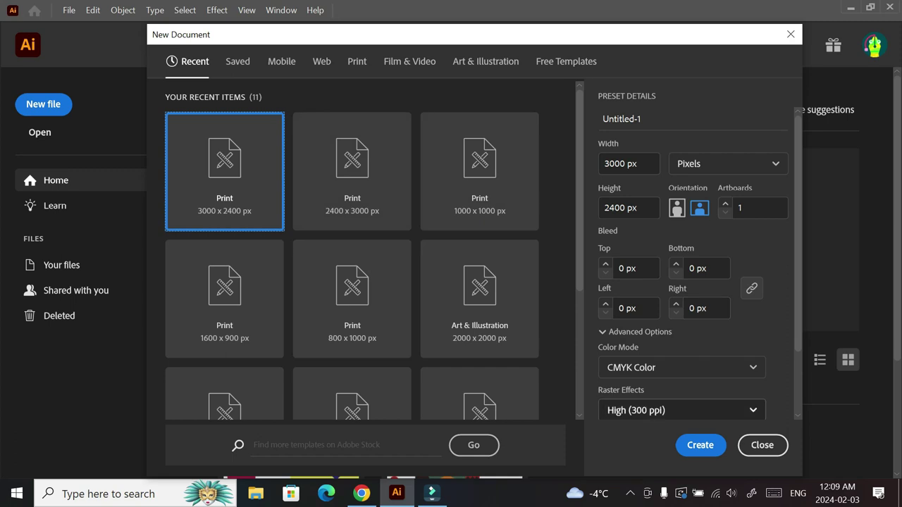
pyautogui.click(682, 410)
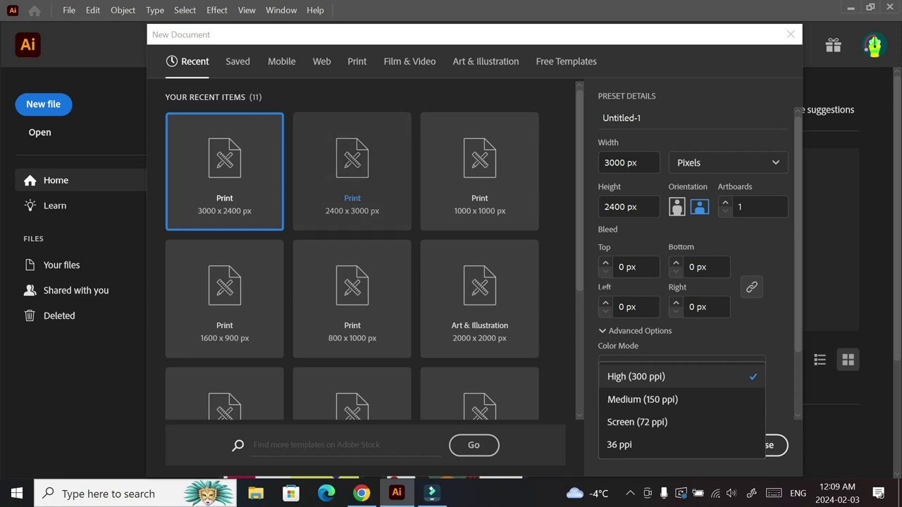
pyautogui.click(352, 172)
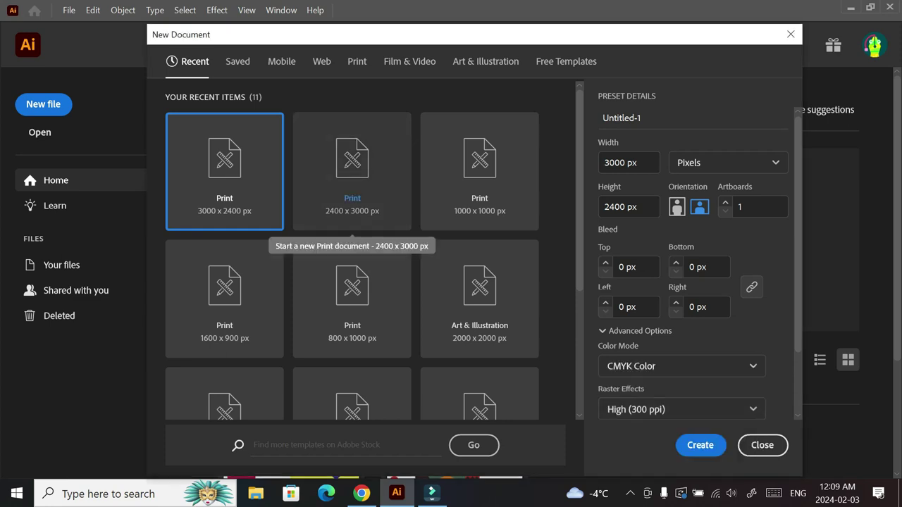
pyautogui.click(353, 173)
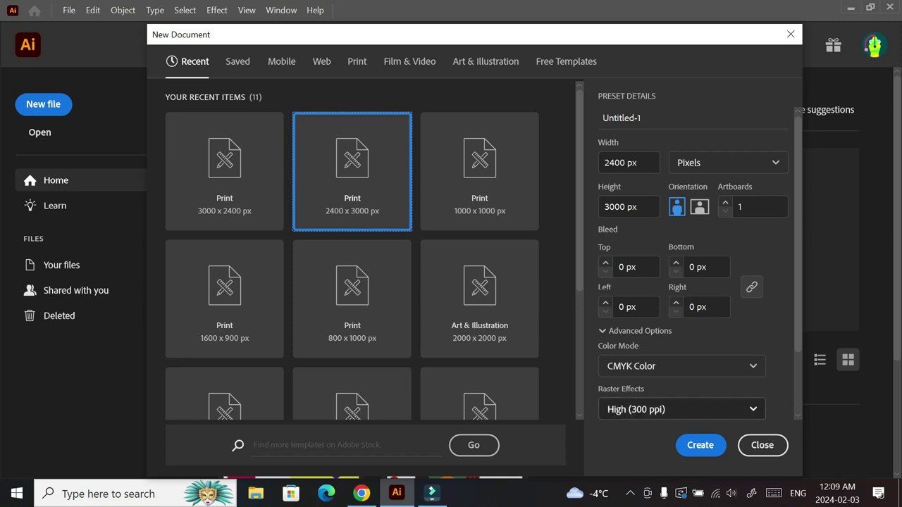
pyautogui.click(700, 446)
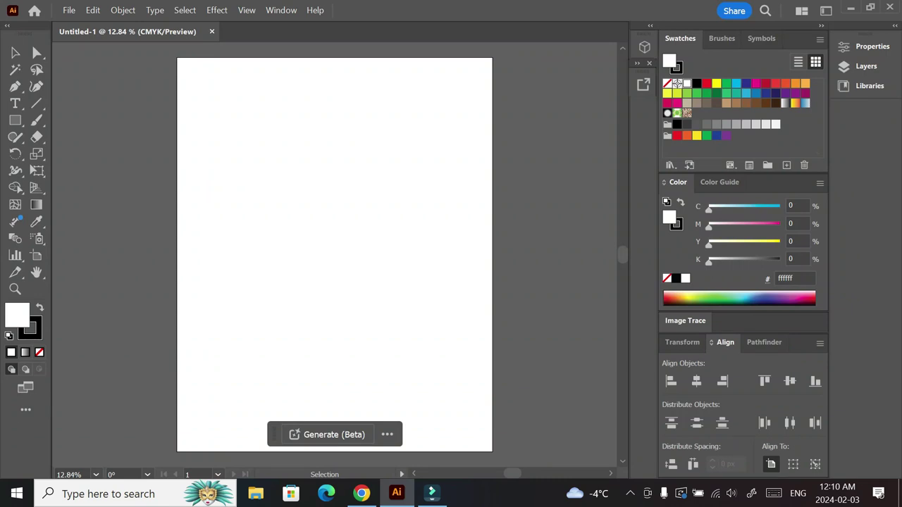
# Step: Draw an upright rectangle about 279 px wide and 690 px high on the artboard
pyautogui.hotkey('ctrl', '-')
pyautogui.hotkey('ctrl', '-')
pyautogui.hotkey('ctrl', '-')
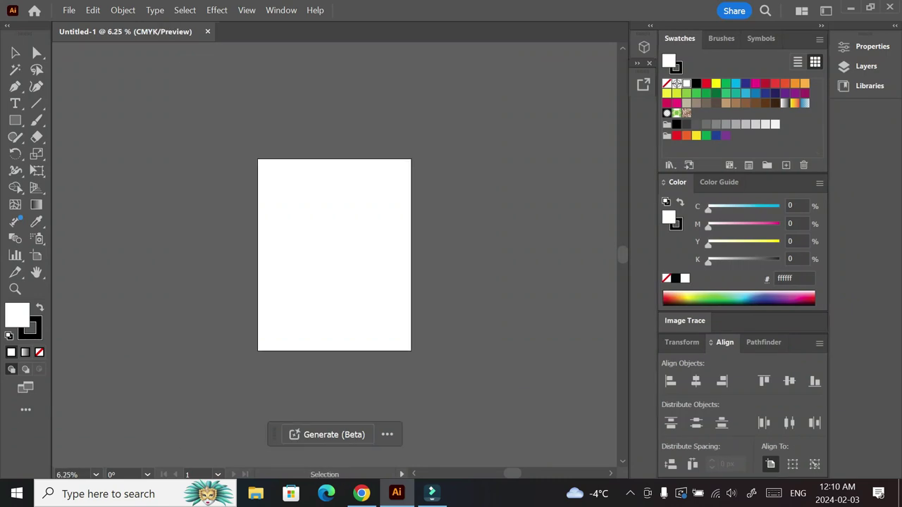
pyautogui.hotkey('ctrl', '+')
pyautogui.hotkey('ctrl', '+')
pyautogui.hotkey('ctrl', '-')
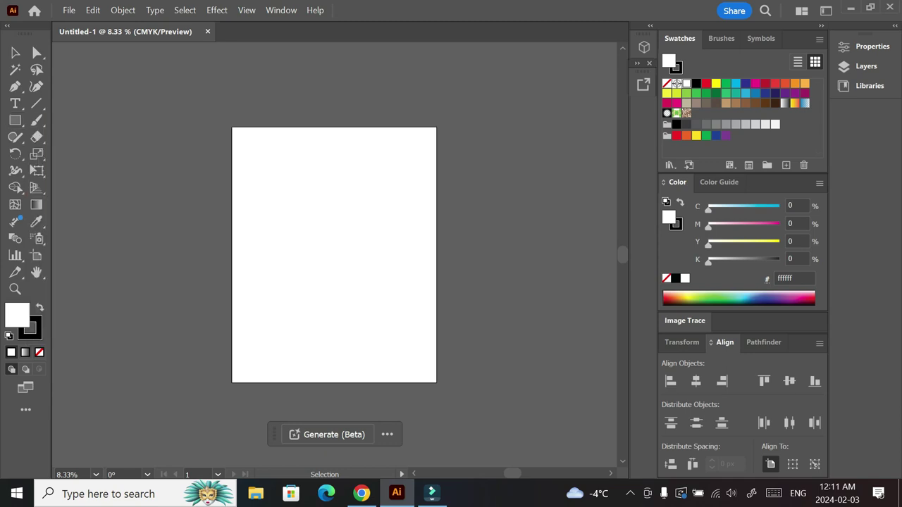
pyautogui.click(15, 119)
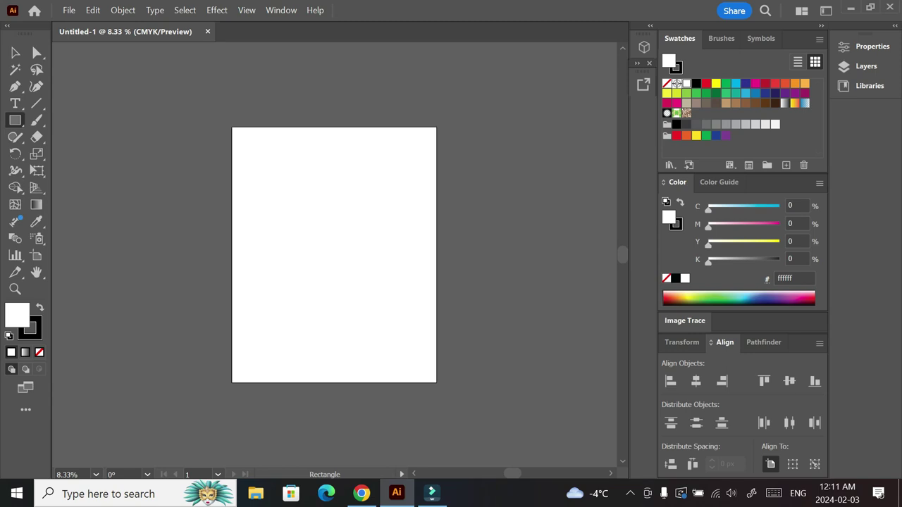
pyautogui.hotkey('ctrl', '+')
pyautogui.hotkey('ctrl', '+')
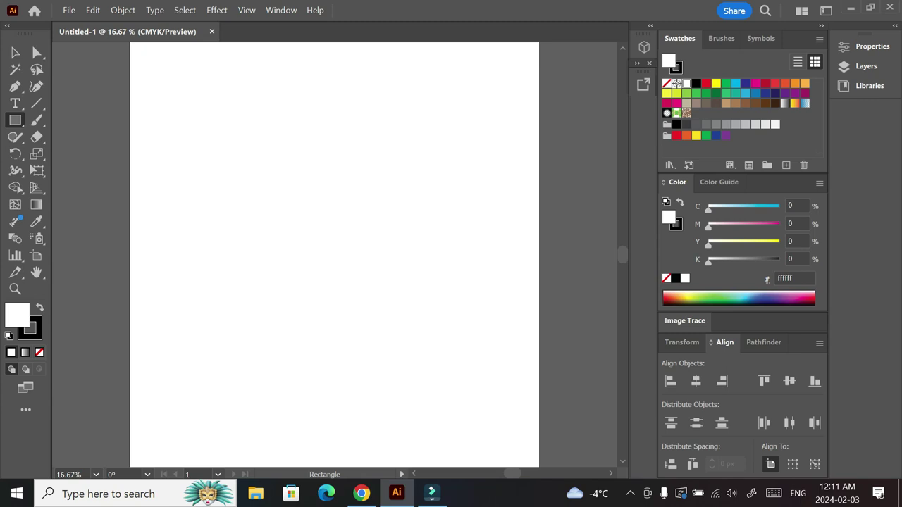
pyautogui.hotkey('ctrl', '+')
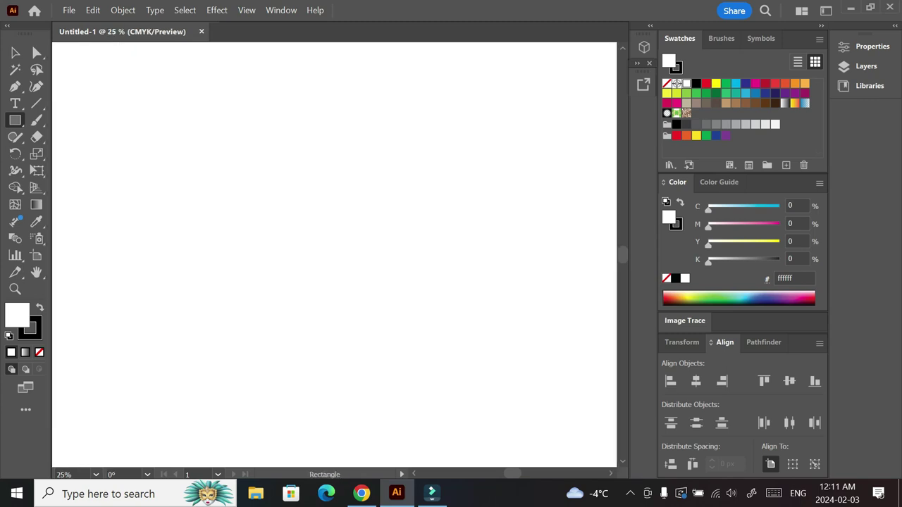
pyautogui.moveTo(174, 112); pyautogui.dragTo(245, 288)
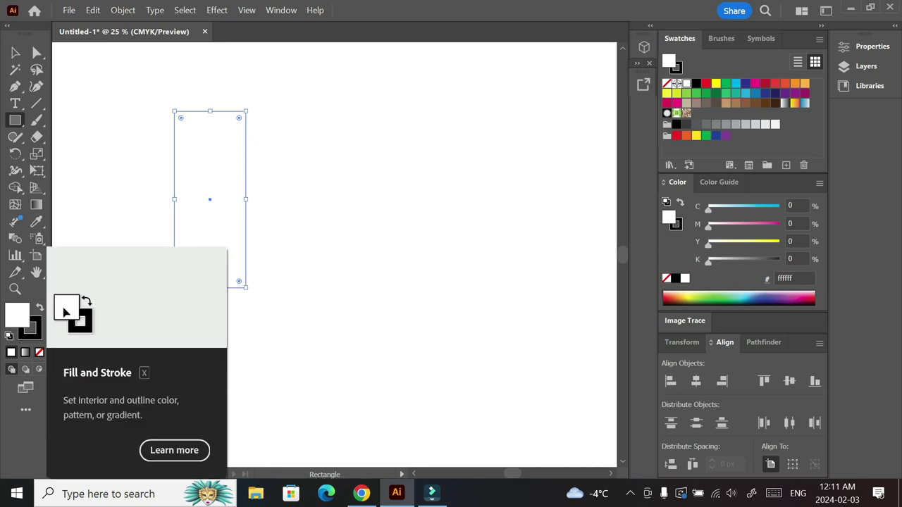
# Step: Remove the rectangle's stroke and make its fill the active color attribute again
pyautogui.press('x')
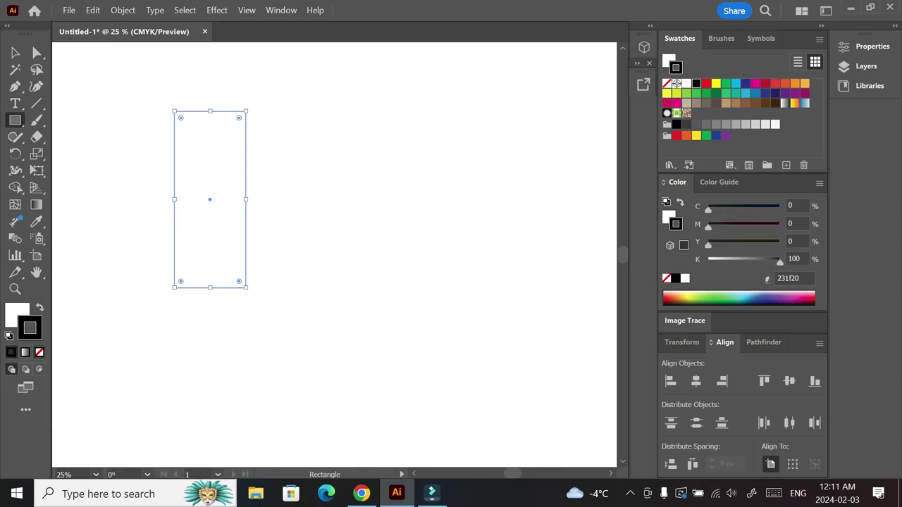
pyautogui.press('/')
pyautogui.press('x')
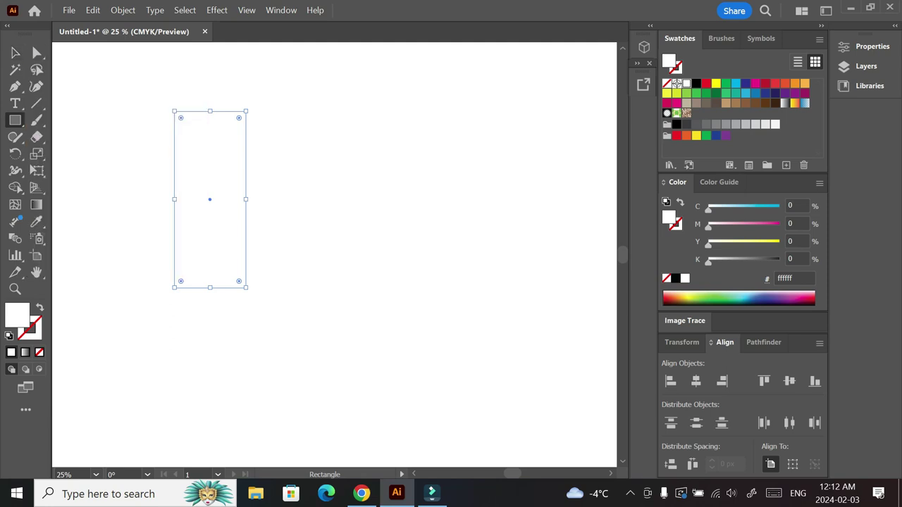
# Step: Duplicate the rectangle and place the copy slightly offset to the left, overlapping the original
pyautogui.press('v')
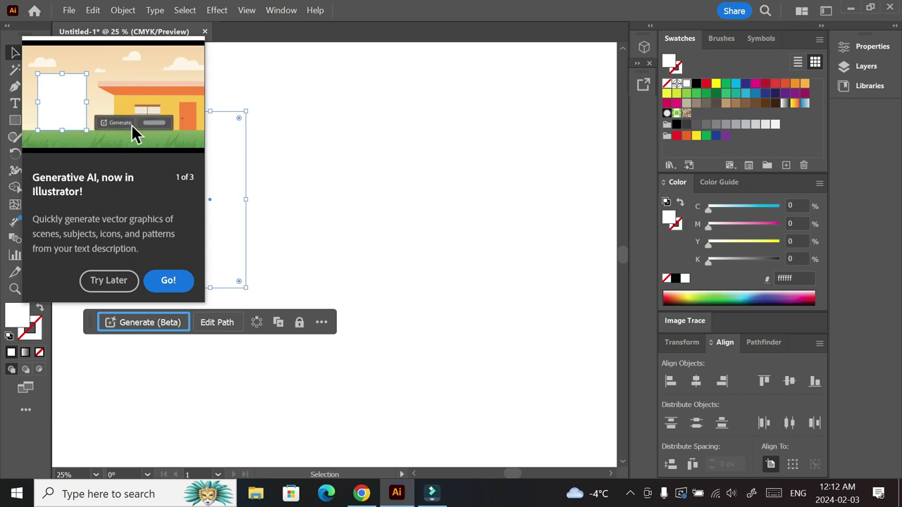
pyautogui.moveTo(234, 163); pyautogui.dragTo(313, 163)
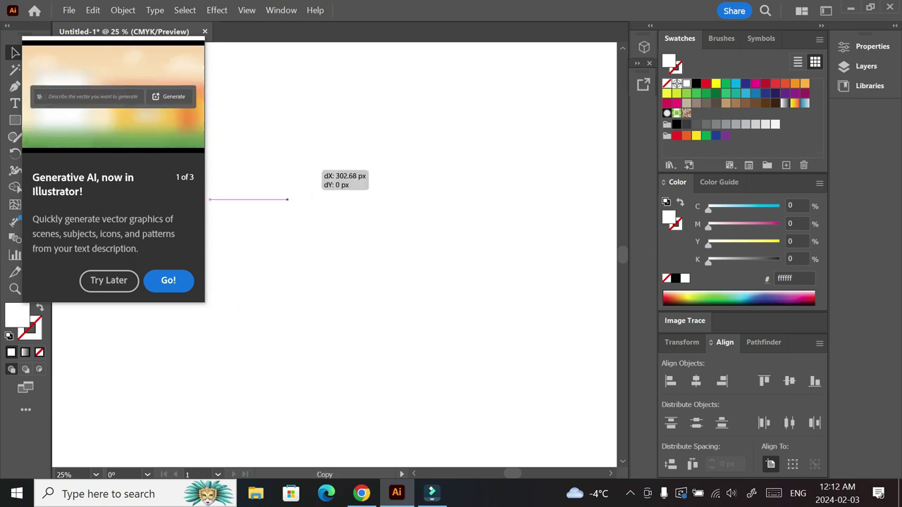
pyautogui.moveTo(263, 179); pyautogui.dragTo(195, 187)
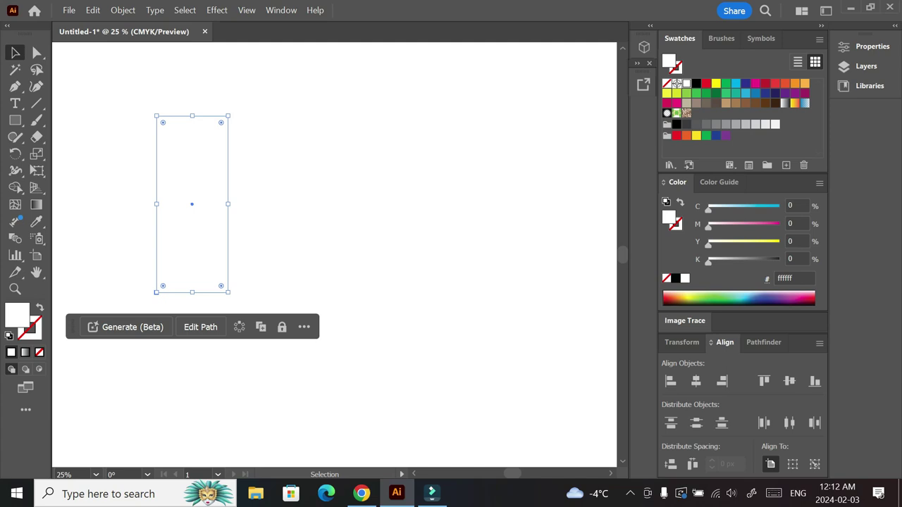
# Step: Fill both rectangles with red (C 0, M 100, Y 100, K 0)
pyautogui.click(706, 83)
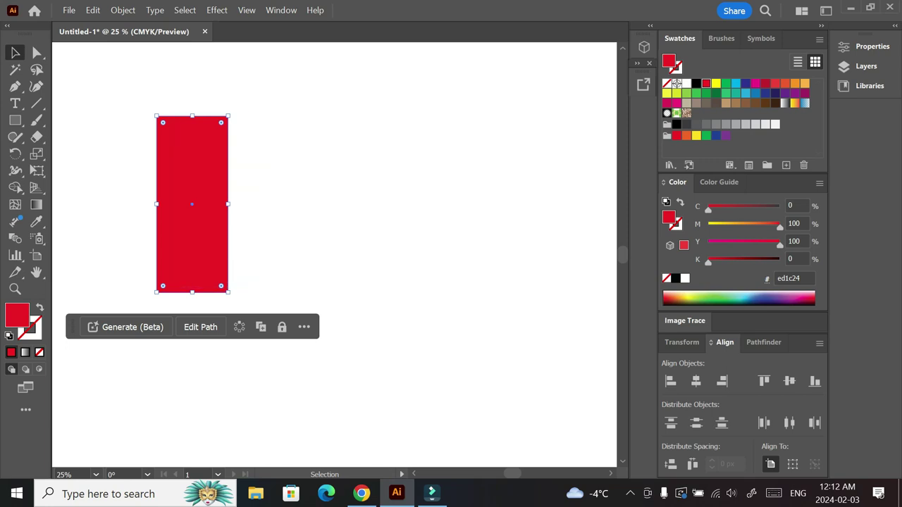
pyautogui.click(245, 172)
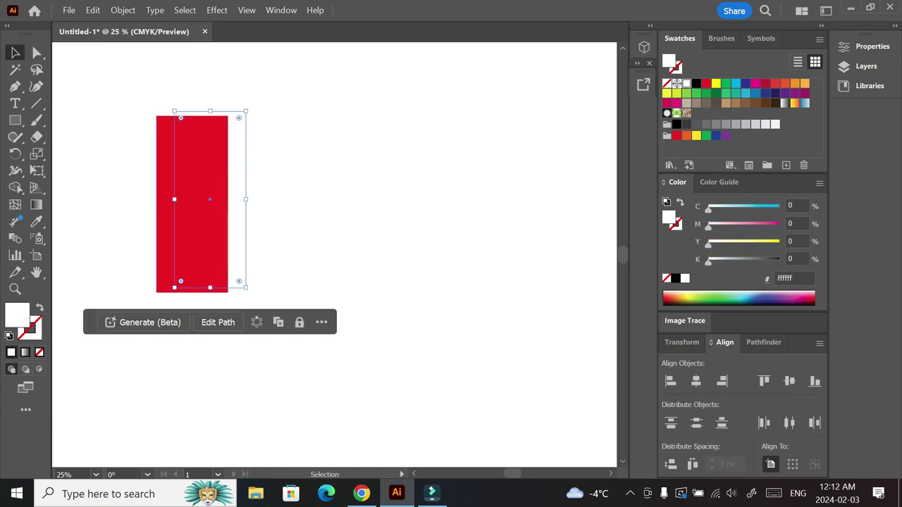
pyautogui.click(706, 83)
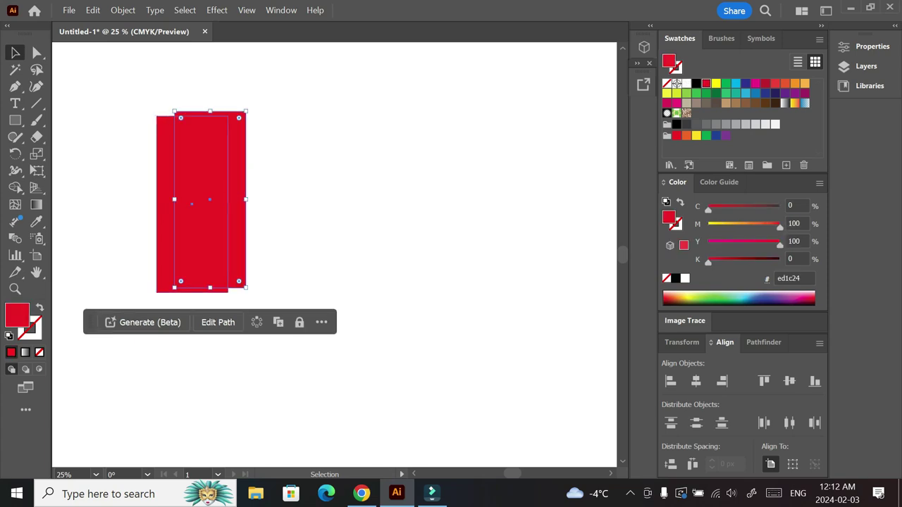
# Step: Separate the rectangles, park one on the pasteboard left of the artboard, and duplicate the remaining one to its right
pyautogui.moveTo(241, 179); pyautogui.dragTo(405, 171)
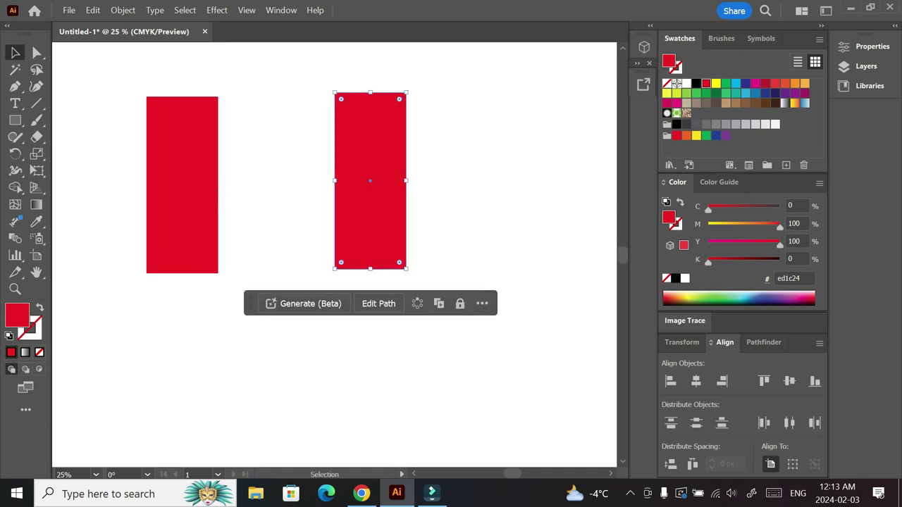
pyautogui.moveTo(384, 158); pyautogui.dragTo(67, 170)
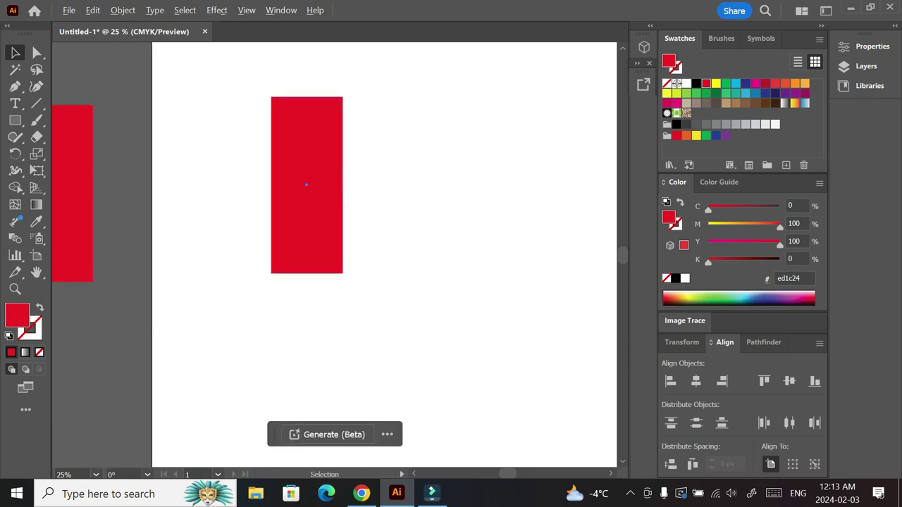
pyautogui.moveTo(306, 184); pyautogui.dragTo(421, 189)
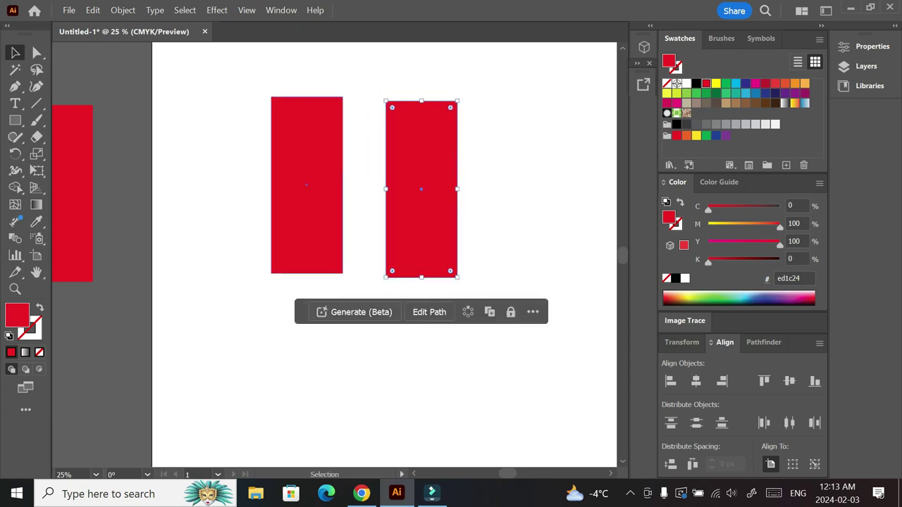
# Step: Round both top corners of the left rectangle on the artboard into a half circle, with a radius of about 139 px
pyautogui.click(318, 98)
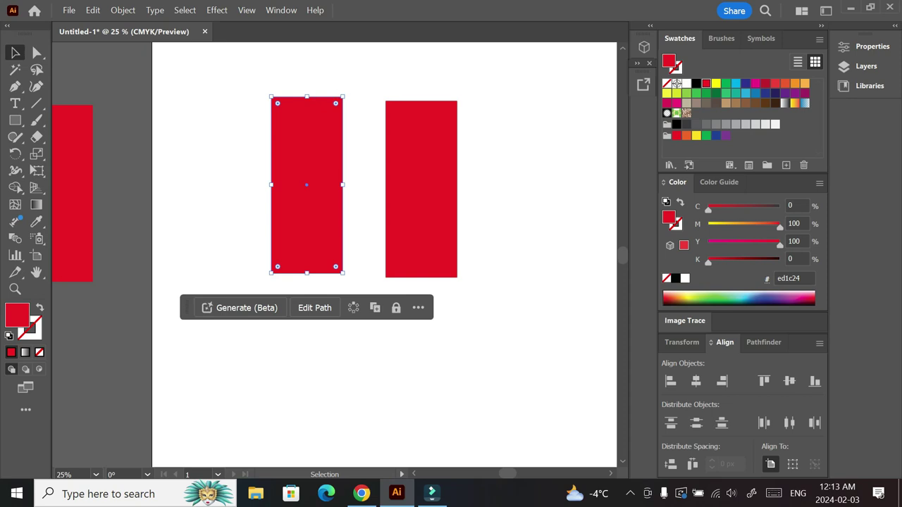
pyautogui.click(681, 342)
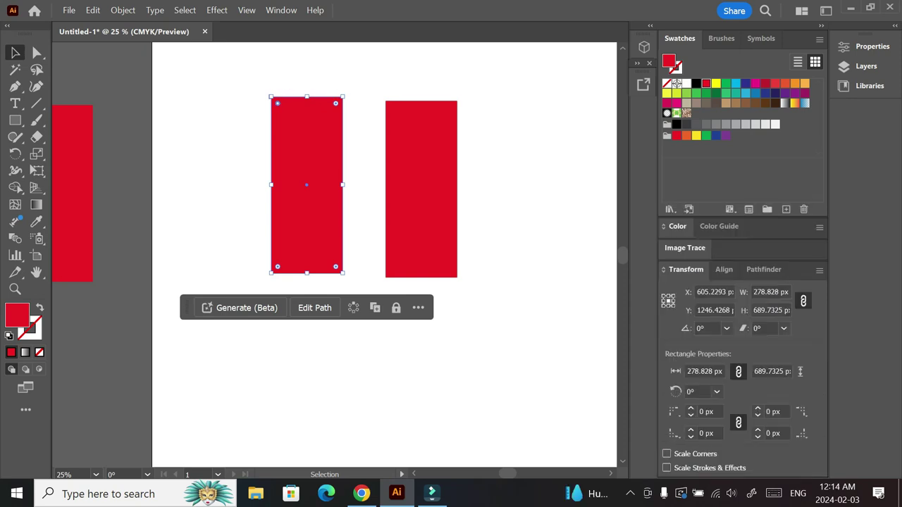
pyautogui.press('shift')
pyautogui.moveTo(335, 103); pyautogui.dragTo(312, 148)
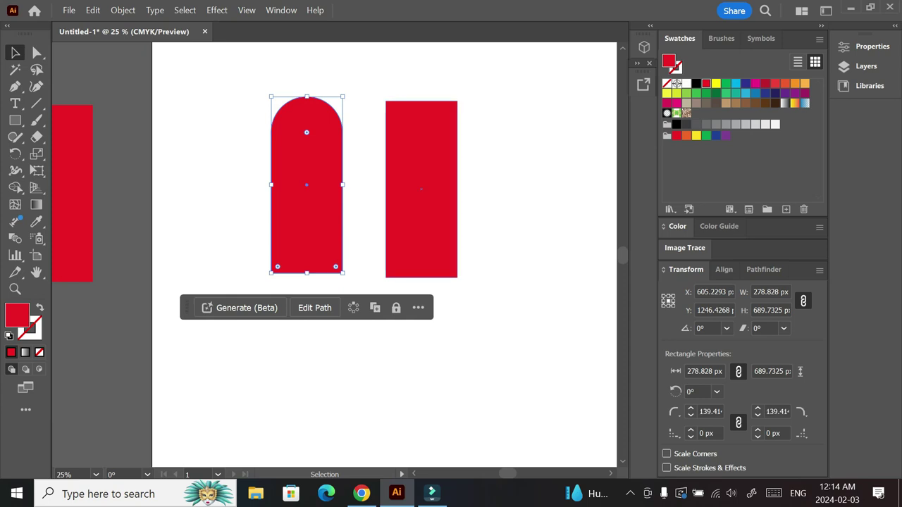
# Step: Round only the bottom-left corner of the same shape to a radius of about 279 px
pyautogui.click(364, 190)
pyautogui.click(317, 176)
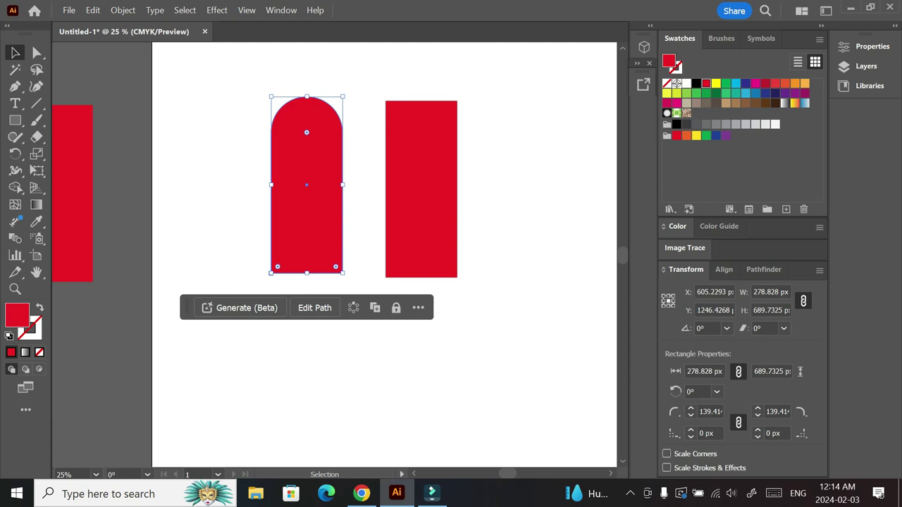
pyautogui.moveTo(278, 267); pyautogui.dragTo(343, 196)
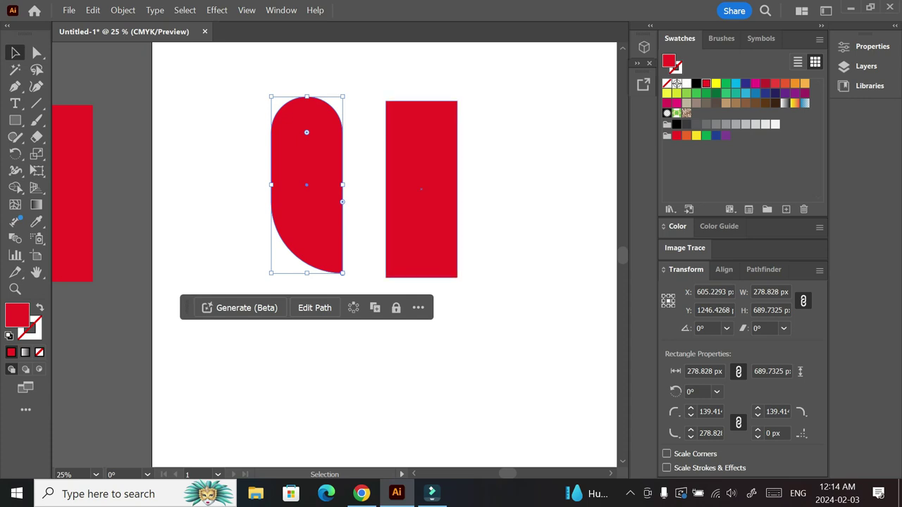
# Step: Move the plain rectangle farther right and place a copy of the rounded shape in the space between them
pyautogui.click(421, 204)
pyautogui.moveTo(420, 189); pyautogui.dragTo(550, 167)
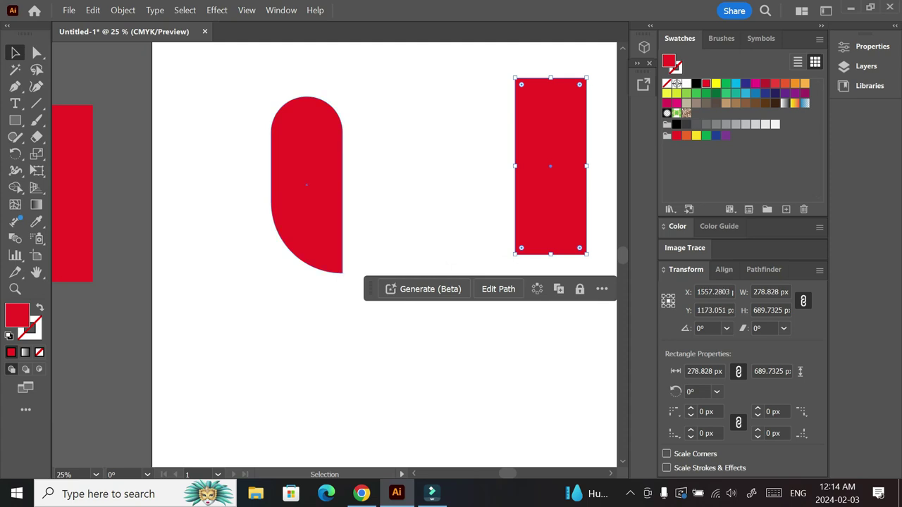
pyautogui.click(307, 190)
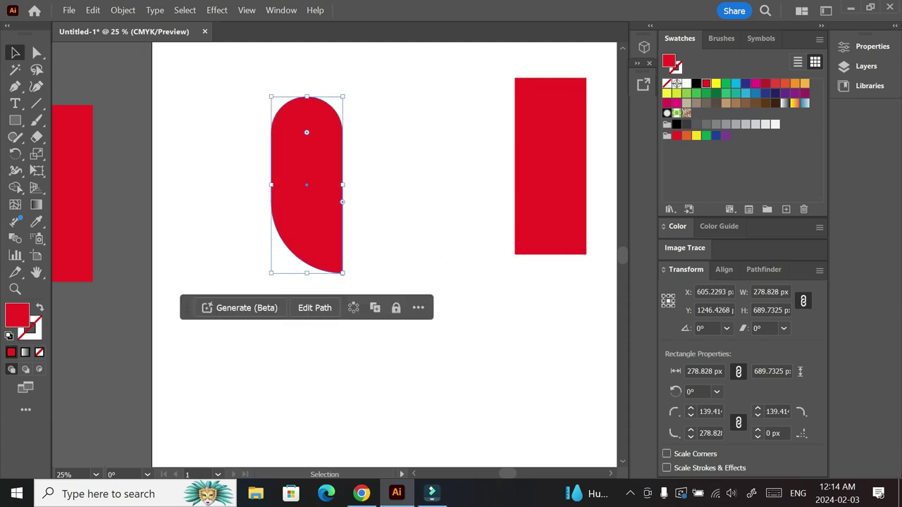
pyautogui.moveTo(307, 185); pyautogui.dragTo(399, 191)
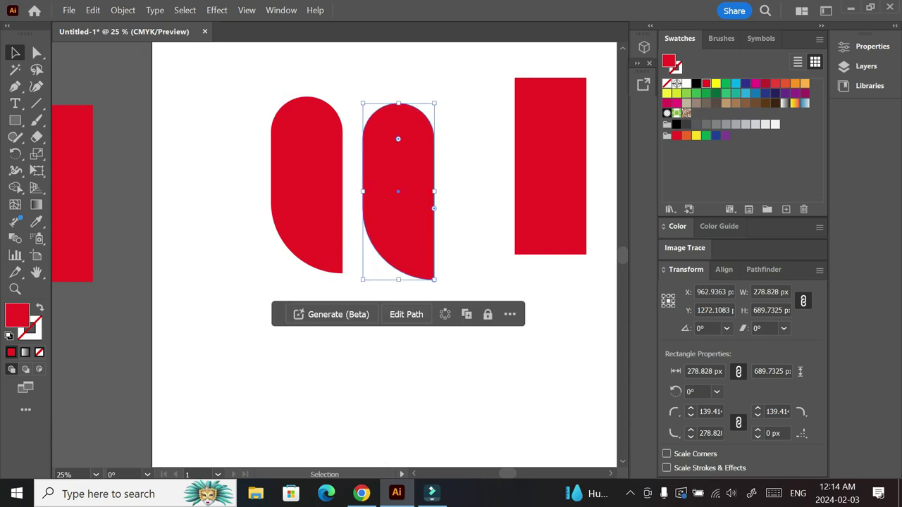
# Step: Rotate the copied rounded shape by 90°
pyautogui.rightClick(401, 88)
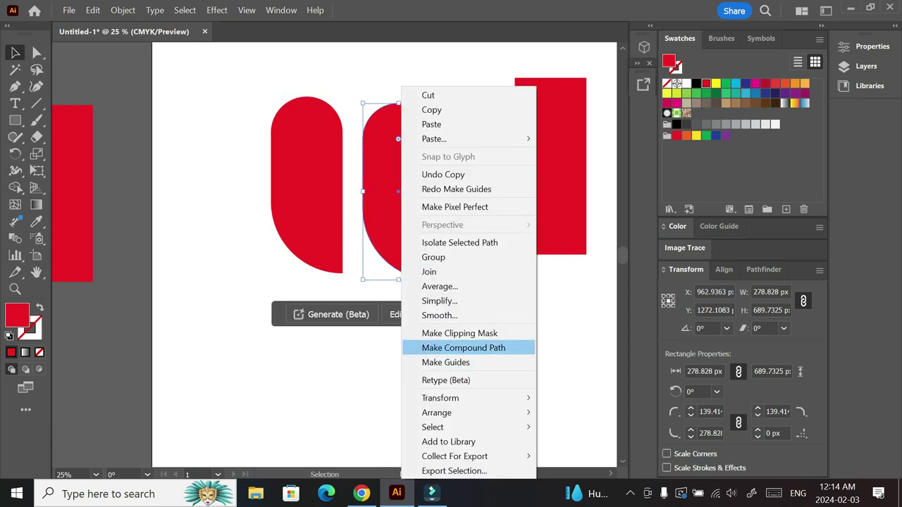
pyautogui.moveTo(440, 397)
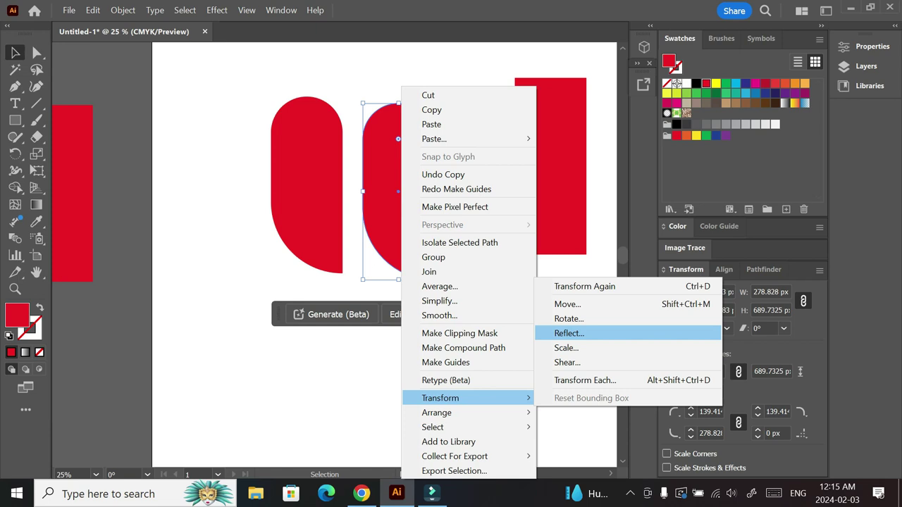
pyautogui.click(569, 318)
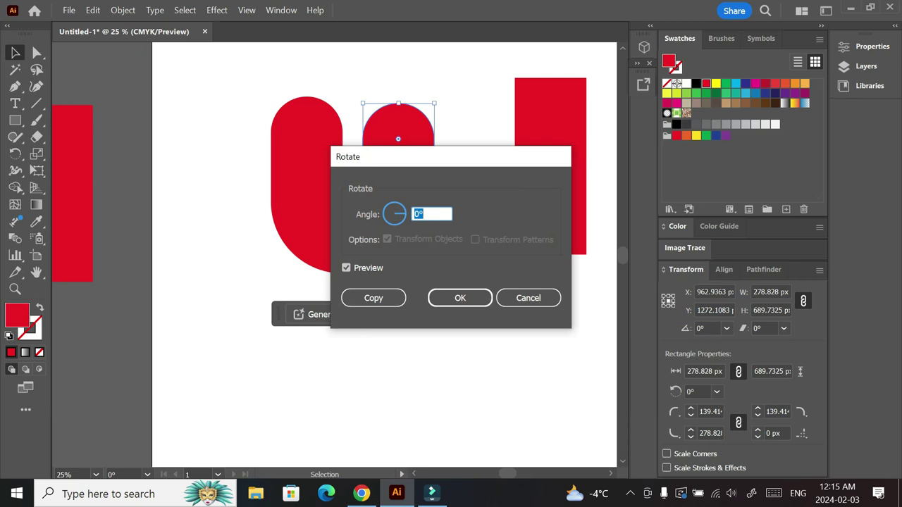
pyautogui.press('BackSpace')
pyautogui.write('90')
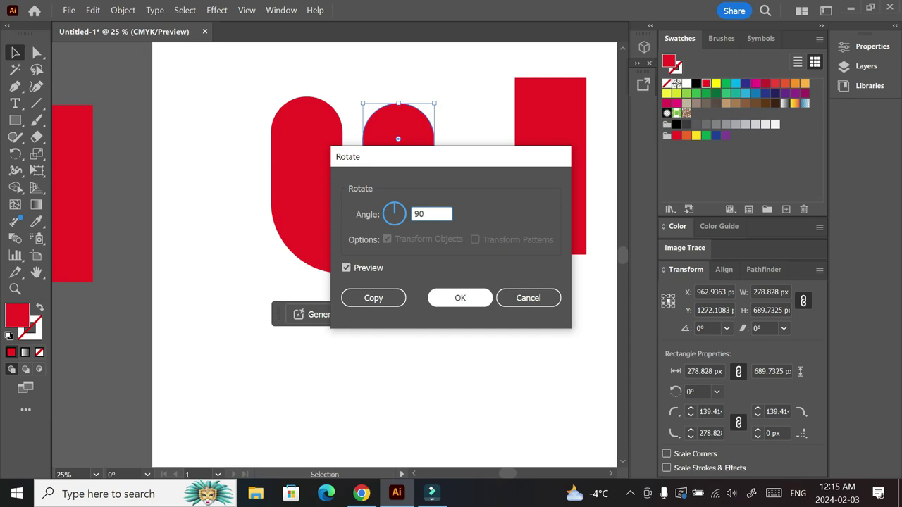
pyautogui.press('Return')
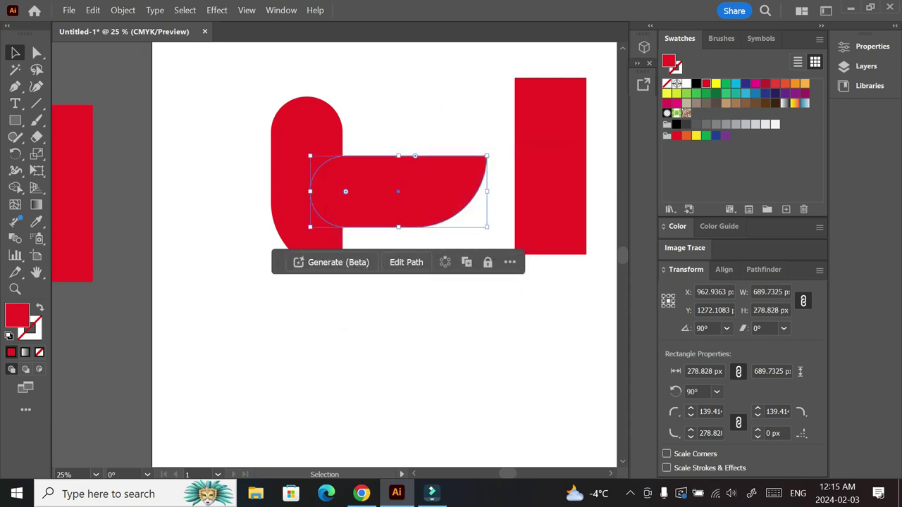
# Step: Reflect the rotated shape across the vertical axis and fit it onto the base of the upright shape to form an L
pyautogui.rightClick(395, 88)
pyautogui.moveTo(451, 413)
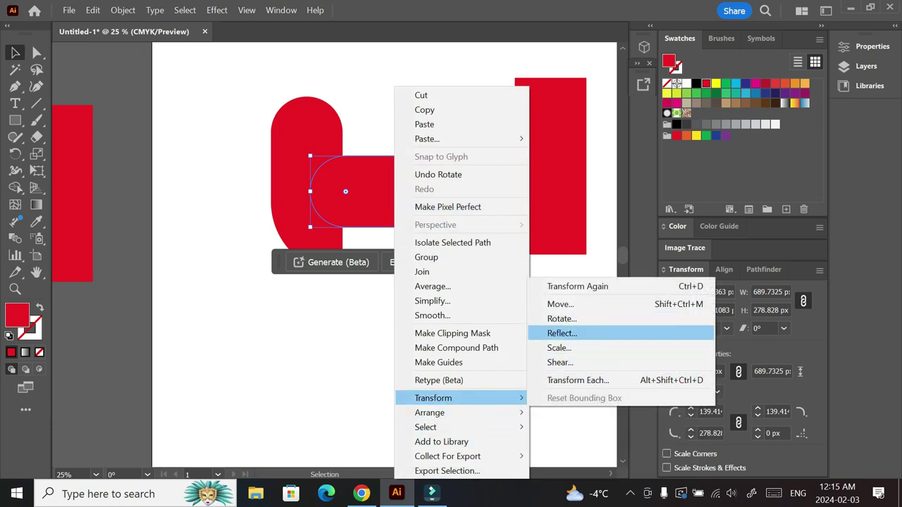
pyautogui.click(562, 333)
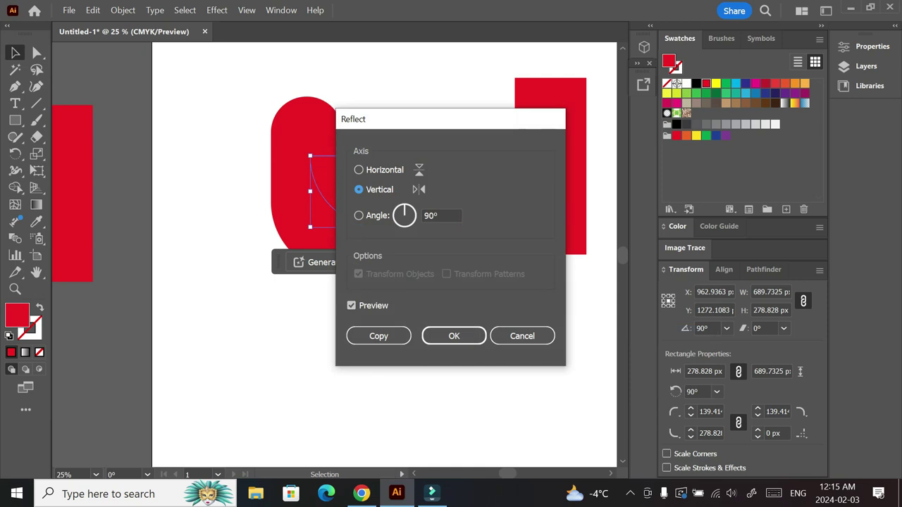
pyautogui.moveTo(375, 119); pyautogui.dragTo(540, 113)
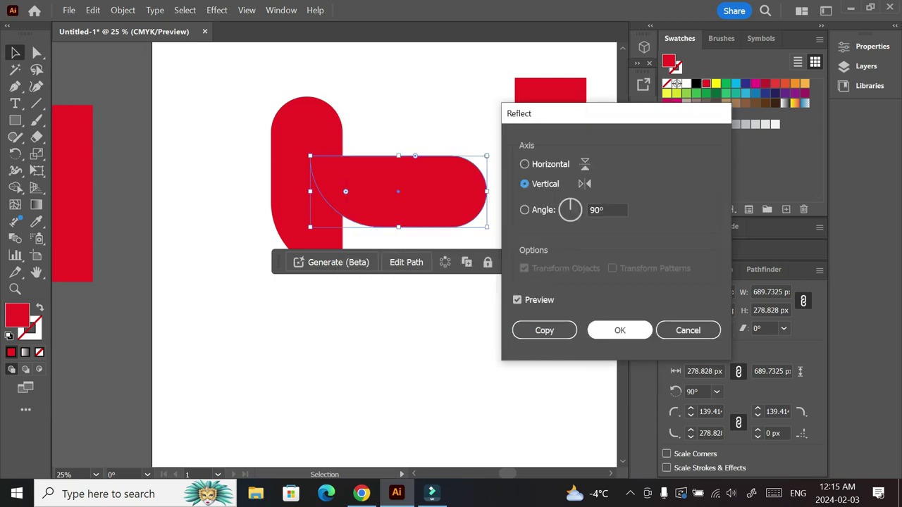
pyautogui.click(619, 330)
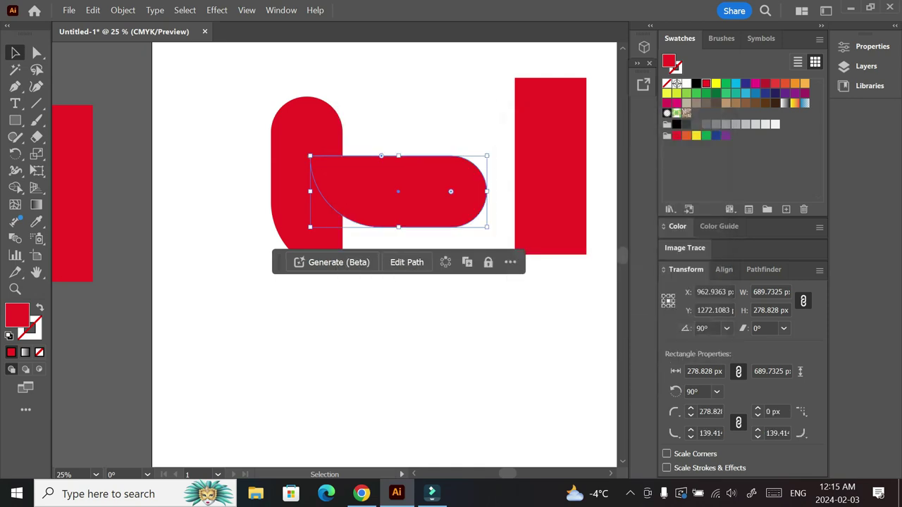
pyautogui.moveTo(433, 185)
pyautogui.mouseDown()
pyautogui.moveTo(411, 233)
pyautogui.moveTo(386, 229)
pyautogui.moveTo(406, 229)
pyautogui.moveTo(386, 231)
pyautogui.moveTo(394, 230)
pyautogui.mouseUp()
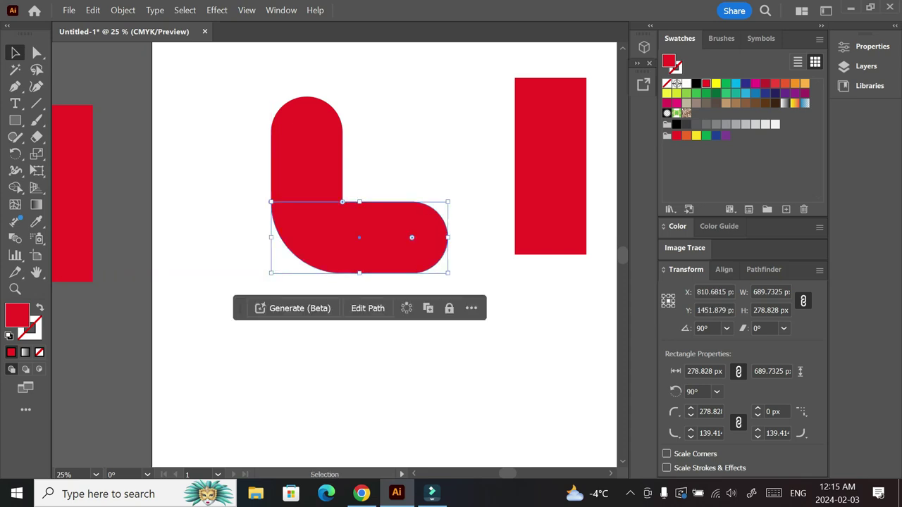
pyautogui.click(451, 169)
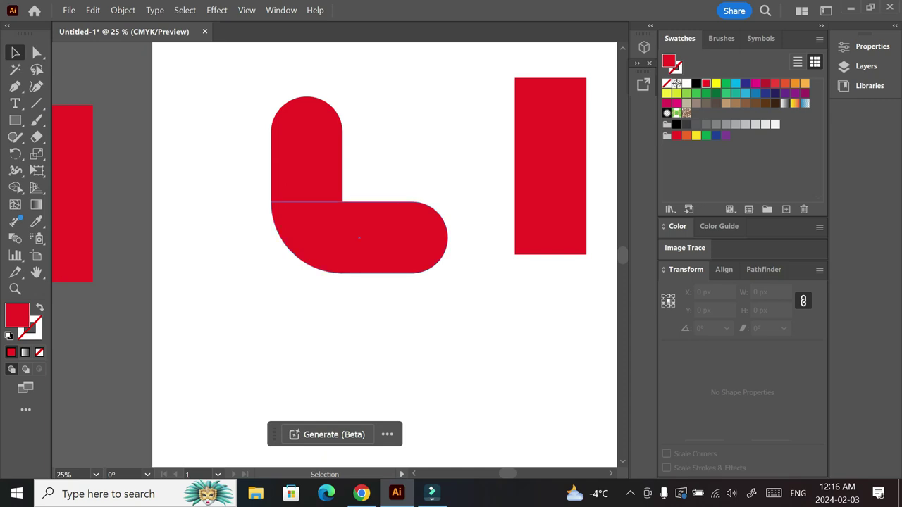
# Step: Merge the two overlapping shapes of the L into one shape with the Shape Builder tool
pyautogui.click(723, 269)
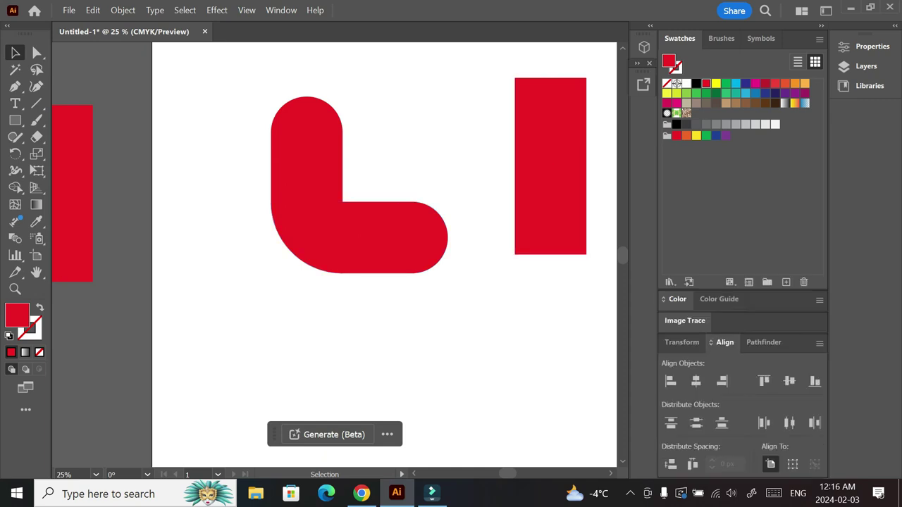
pyautogui.moveTo(245, 94); pyautogui.dragTo(402, 275)
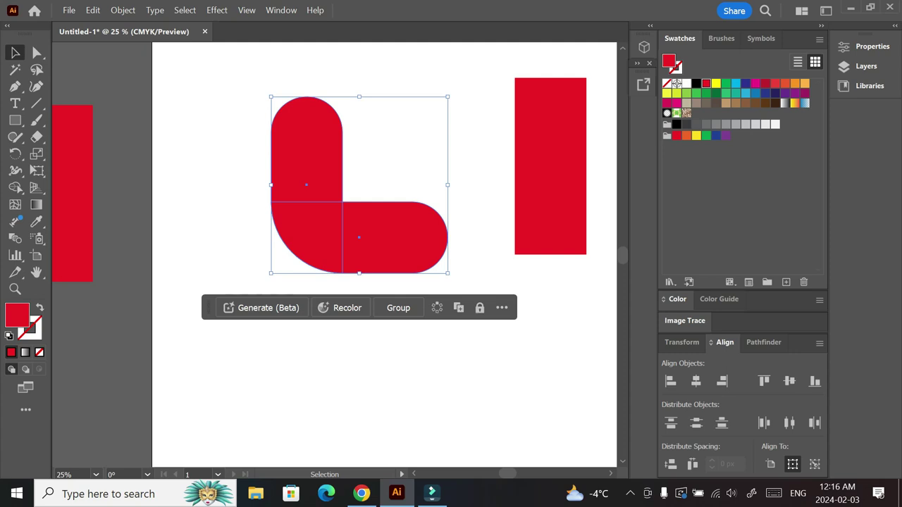
pyautogui.click(15, 187)
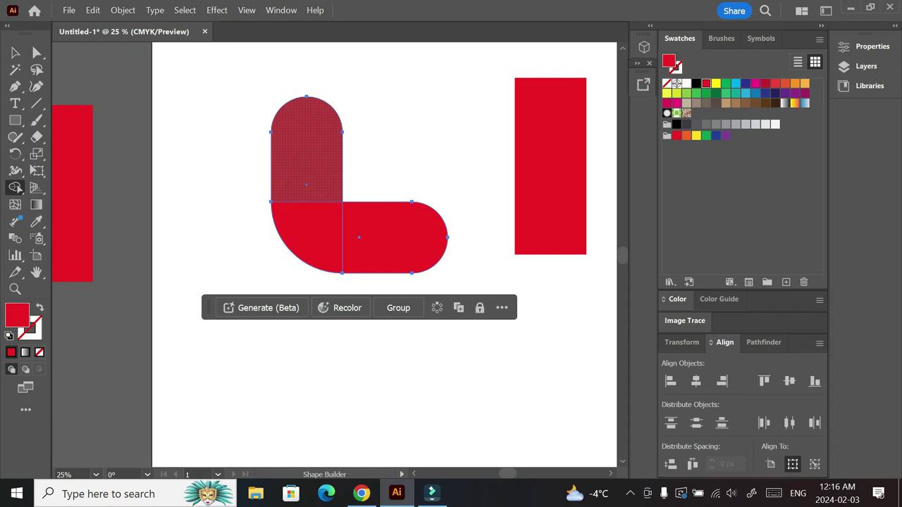
pyautogui.moveTo(307, 163)
pyautogui.mouseDown()
pyautogui.moveTo(310, 239)
pyautogui.moveTo(391, 239)
pyautogui.mouseUp()
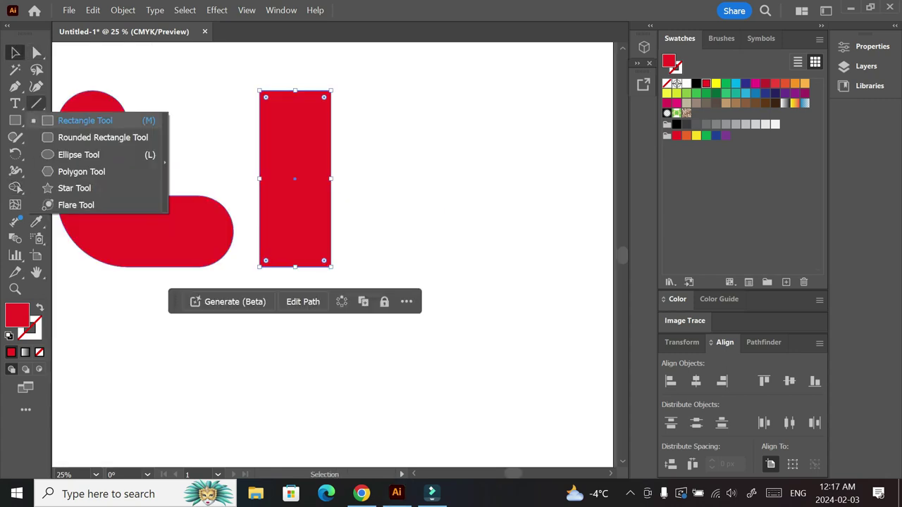
# Step: Draw a large red circle with the Ellipse tool to the right of the plain rectangle
pyautogui.click(74, 154)
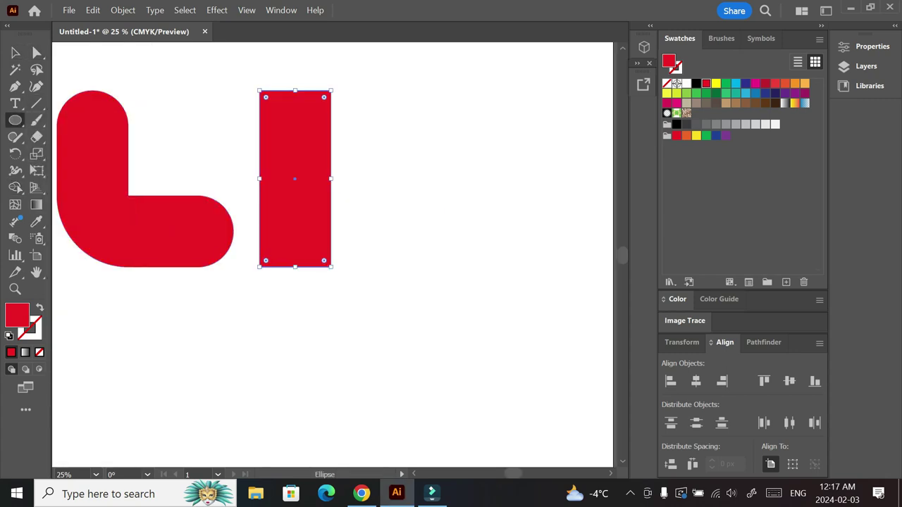
pyautogui.moveTo(383, 114); pyautogui.dragTo(553, 283)
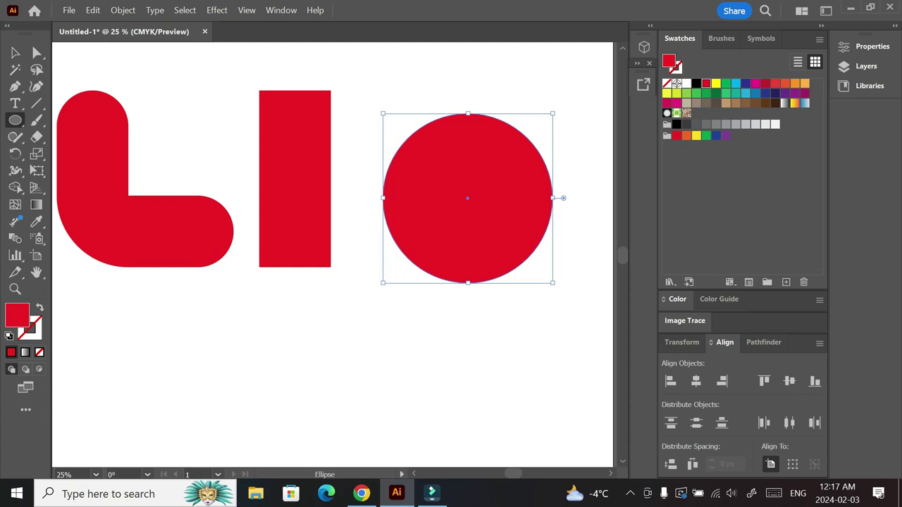
pyautogui.press('v')
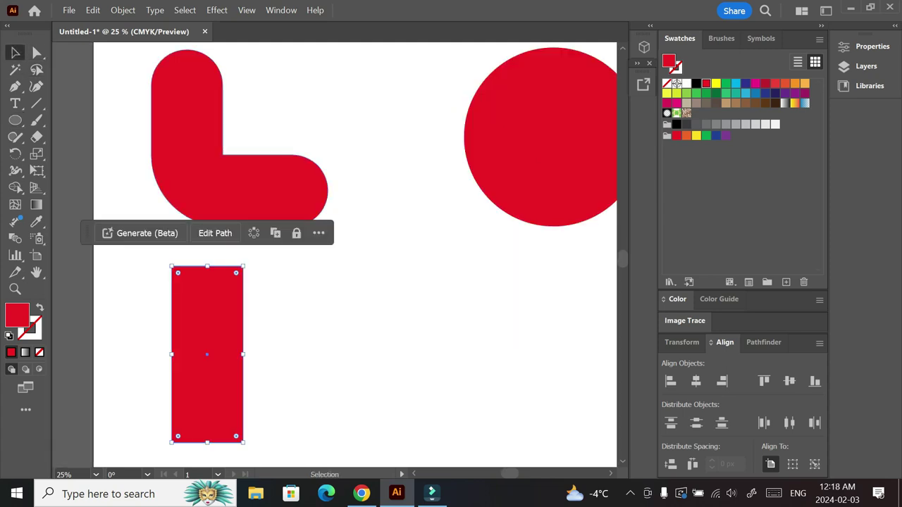
# Step: Copy the L shape beside the plain rectangle below, rotate the copy by 45° into a V, and move it over the rectangle
pyautogui.keyDown('alt'); pyautogui.moveTo(212, 150); pyautogui.dragTo(331, 357); pyautogui.keyUp('alt')
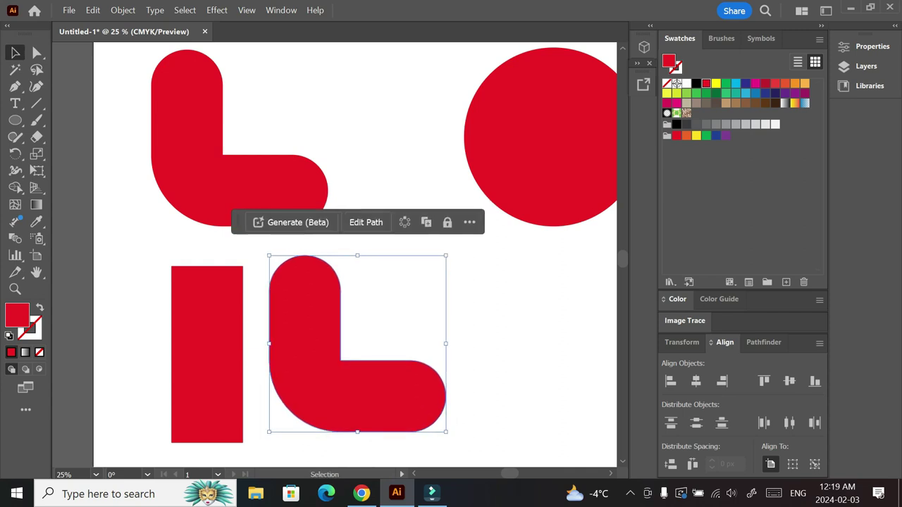
pyautogui.rightClick(301, 332)
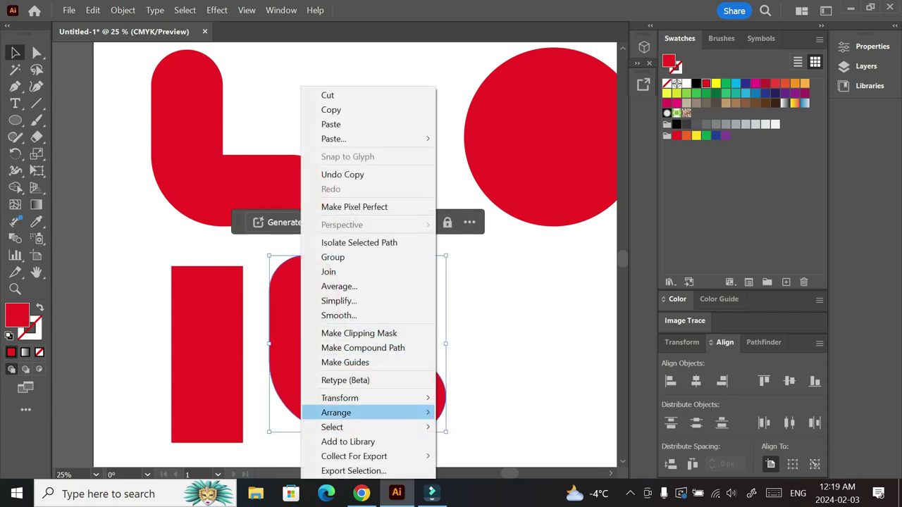
pyautogui.moveTo(374, 398)
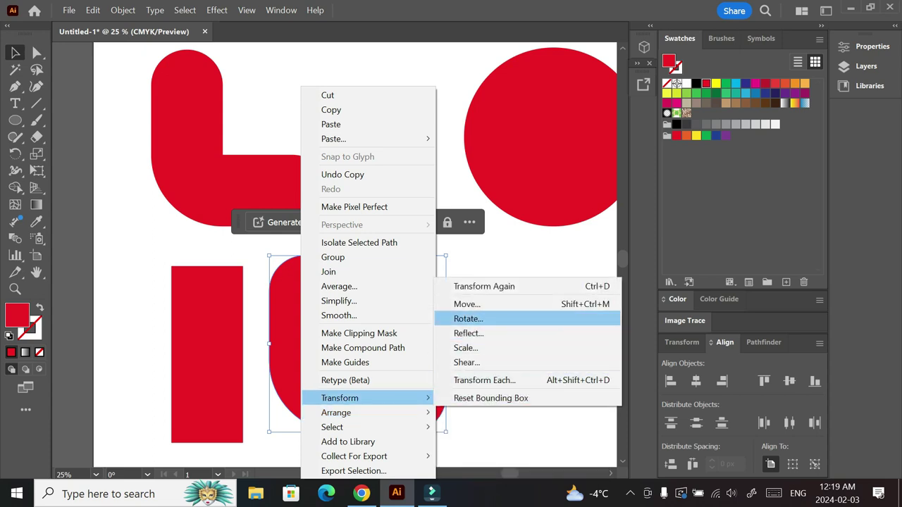
pyautogui.click(468, 319)
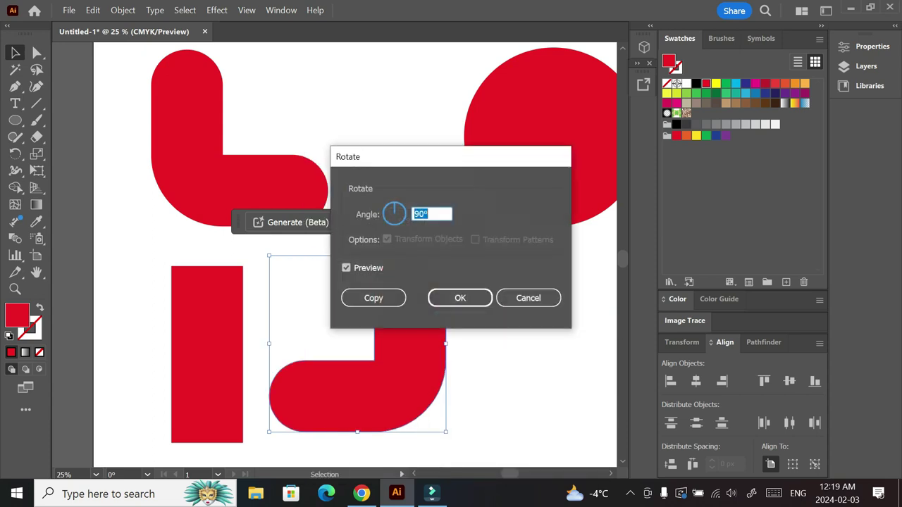
pyautogui.write('45')
pyautogui.press('Return')
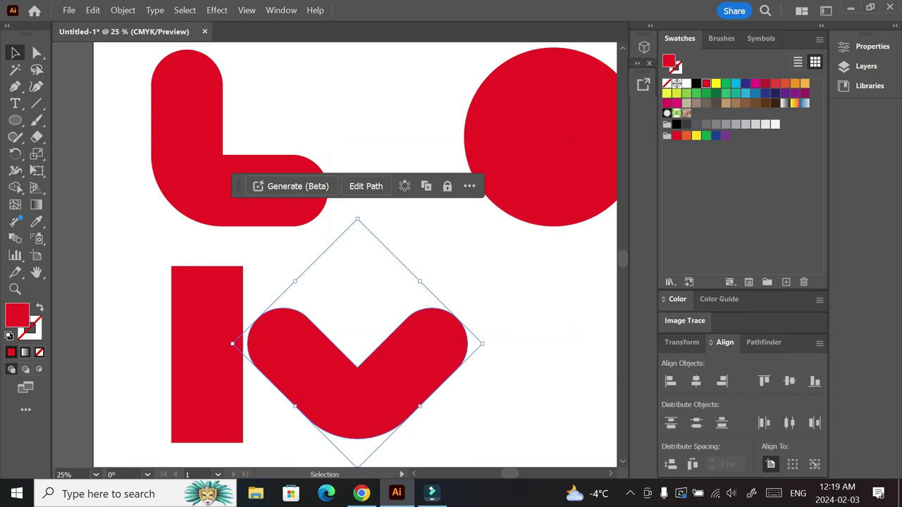
pyautogui.moveTo(360, 374); pyautogui.dragTo(277, 359)
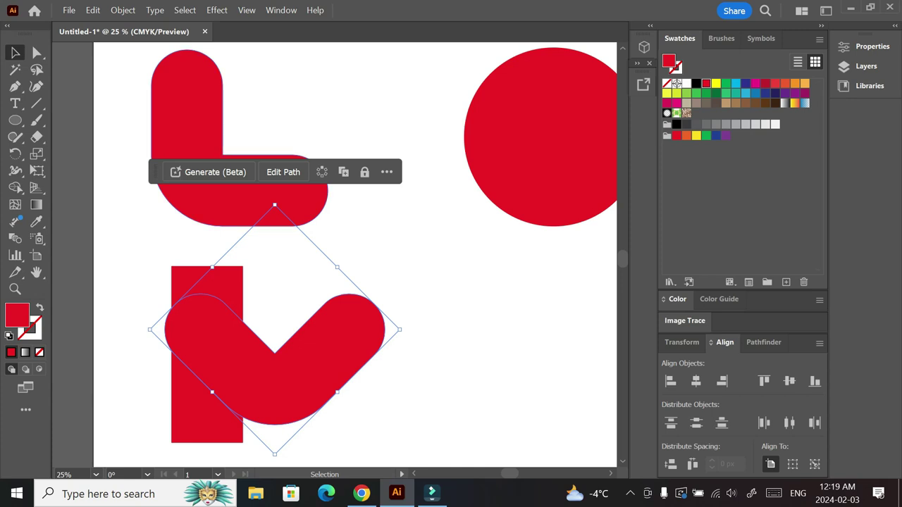
# Step: Place another copy of the L shape below the circle, to the right of the V
pyautogui.moveTo(270, 210); pyautogui.dragTo(554, 402)
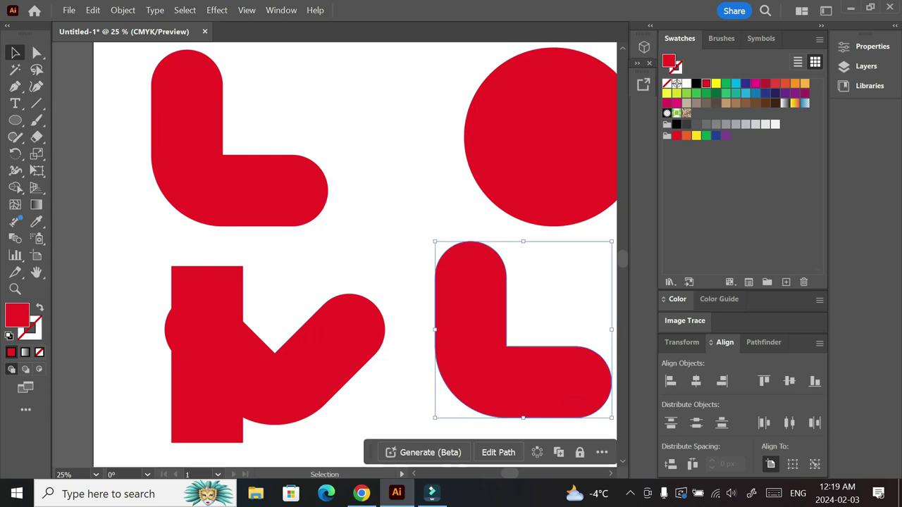
pyautogui.moveTo(509, 474); pyautogui.dragTo(517, 473)
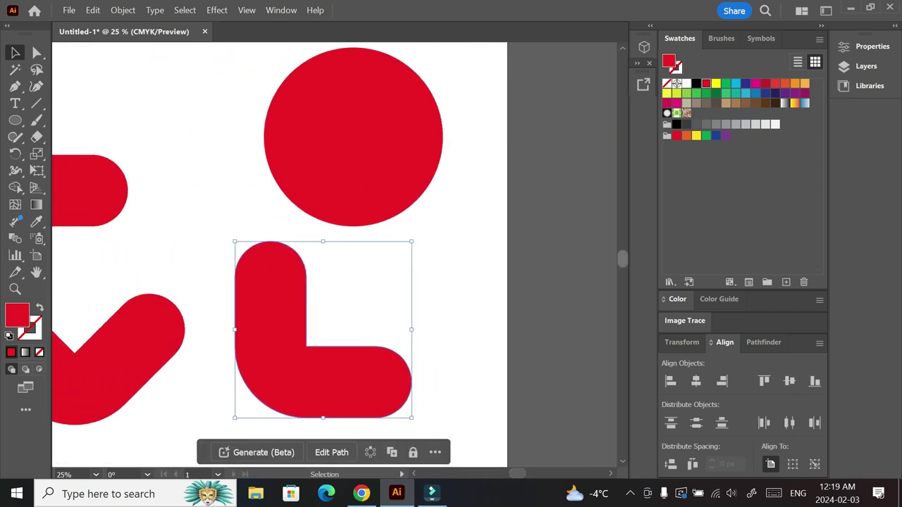
pyautogui.scroll(-2, 340, 255)
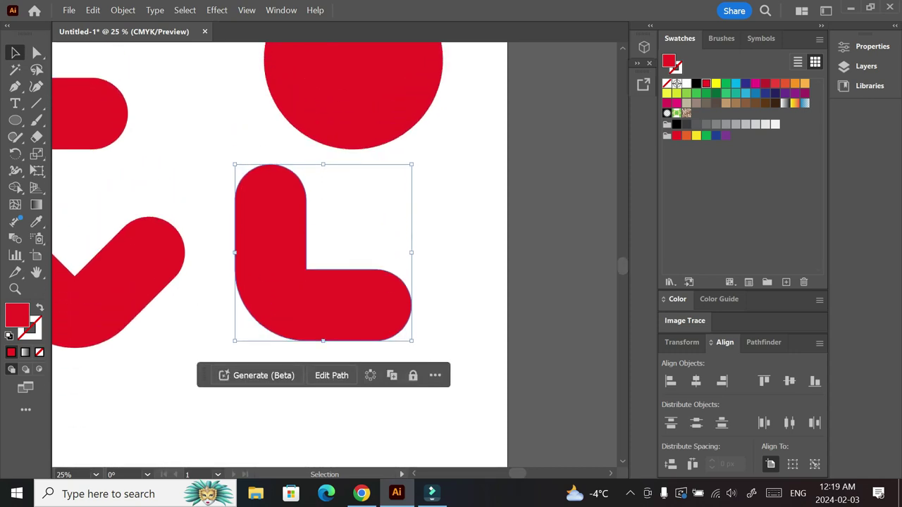
pyautogui.moveTo(310, 282); pyautogui.dragTo(305, 332)
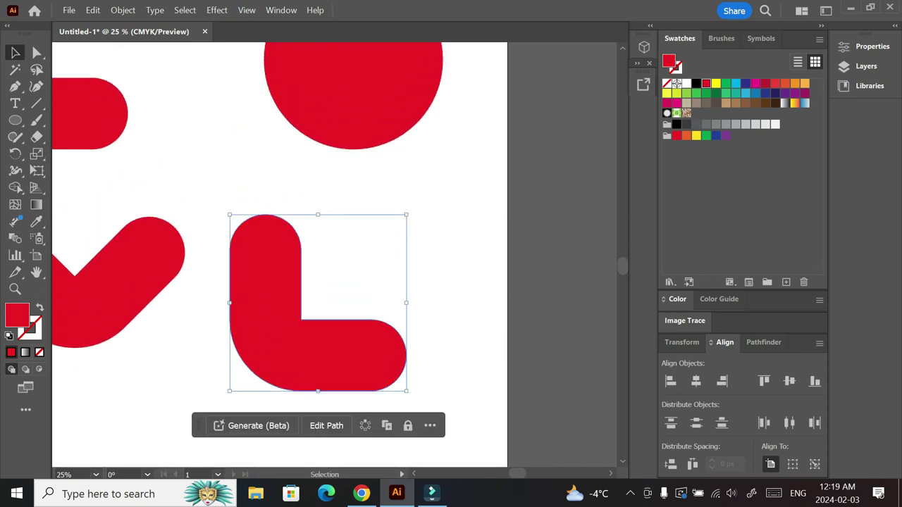
# Step: Create a reflected copy of the L shape below the circle, using the horizontal axis
pyautogui.rightClick(279, 332)
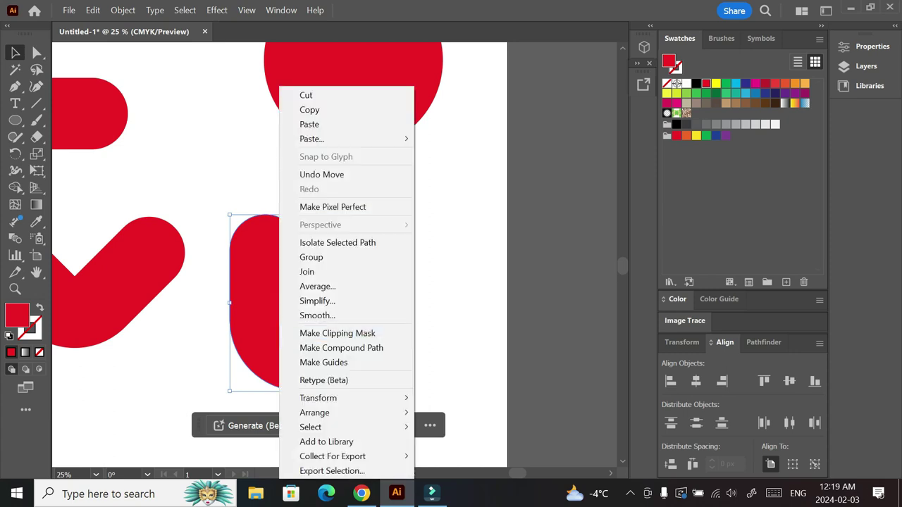
pyautogui.moveTo(338, 398)
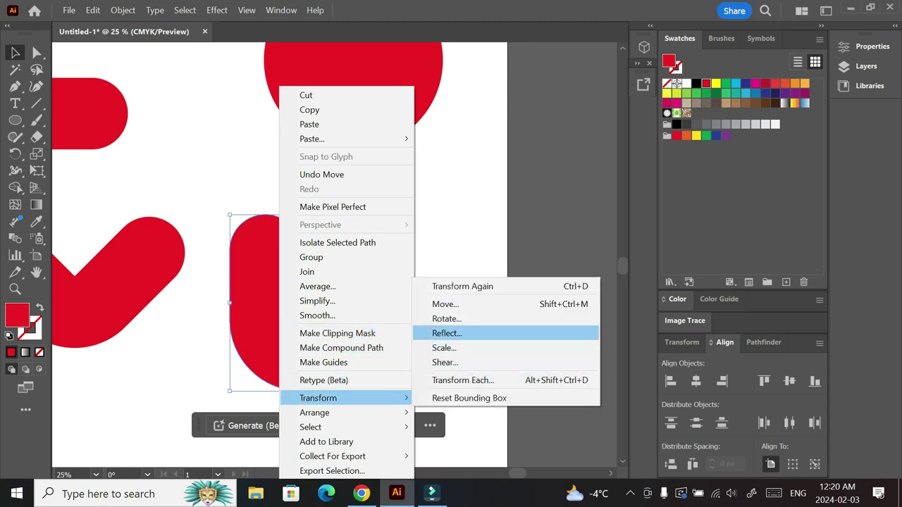
pyautogui.click(446, 333)
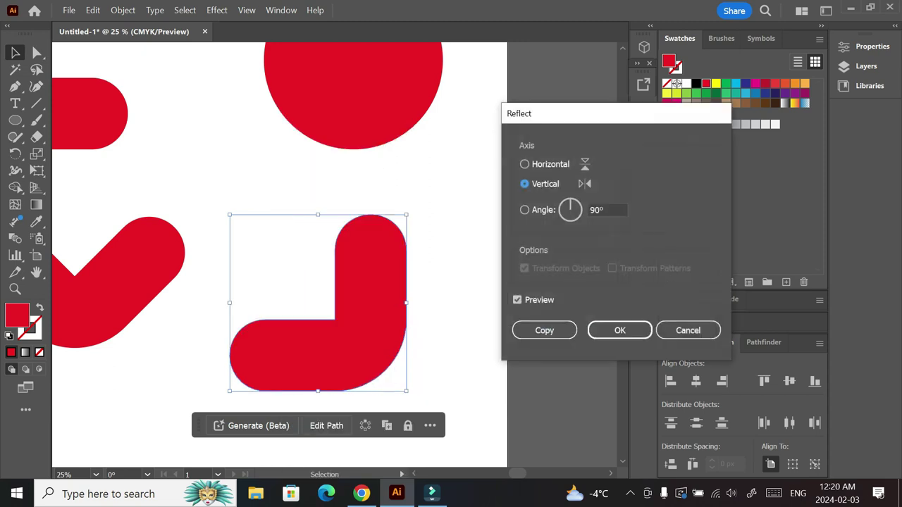
pyautogui.click(524, 164)
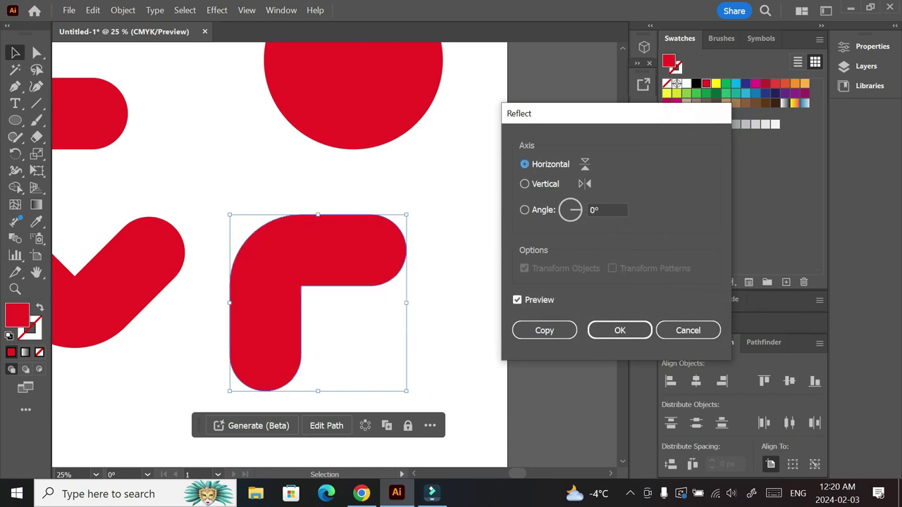
pyautogui.click(544, 330)
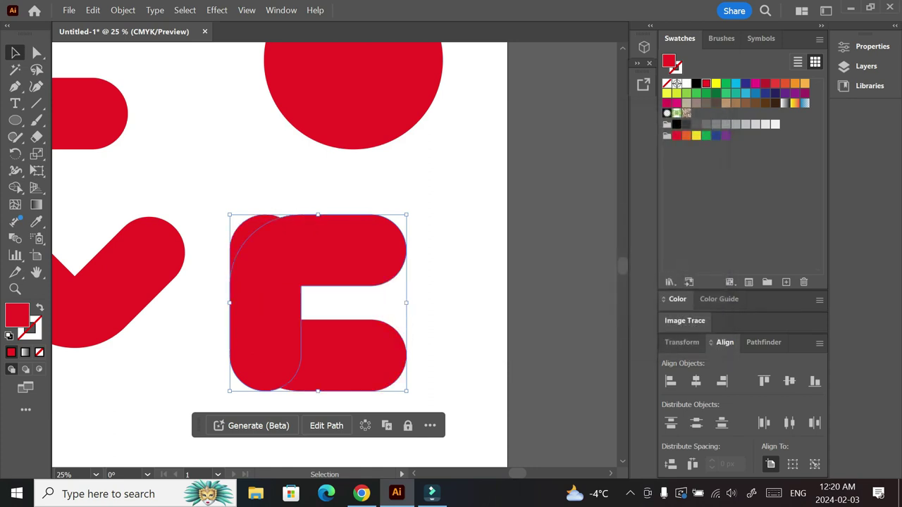
# Step: Move the reflected copy straight up to form a C-like outline with the L below it, and shift the circle slightly up
pyautogui.moveTo(317, 303); pyautogui.dragTo(317, 266)
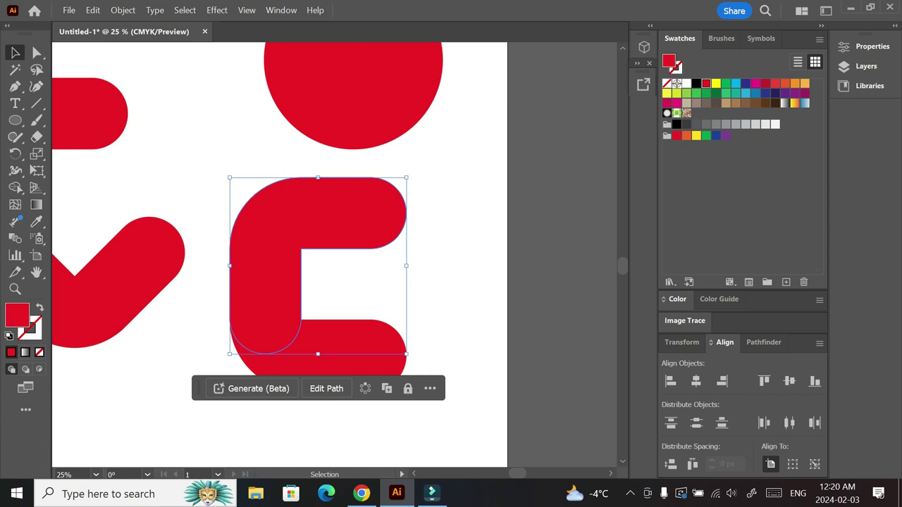
pyautogui.moveTo(322, 210); pyautogui.dragTo(308, 189)
pyautogui.moveTo(288, 263); pyautogui.dragTo(288, 265)
pyautogui.moveTo(353, 98); pyautogui.dragTo(353, 84)
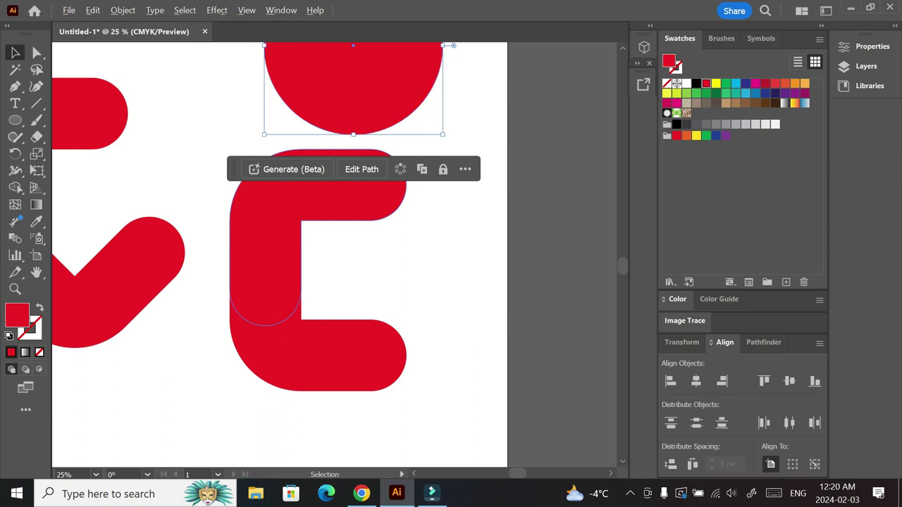
# Step: Place a copy of the upper reflected shape between the two arms as the E's middle bar and reduce its height slightly
pyautogui.moveTo(318, 234); pyautogui.dragTo(318, 322)
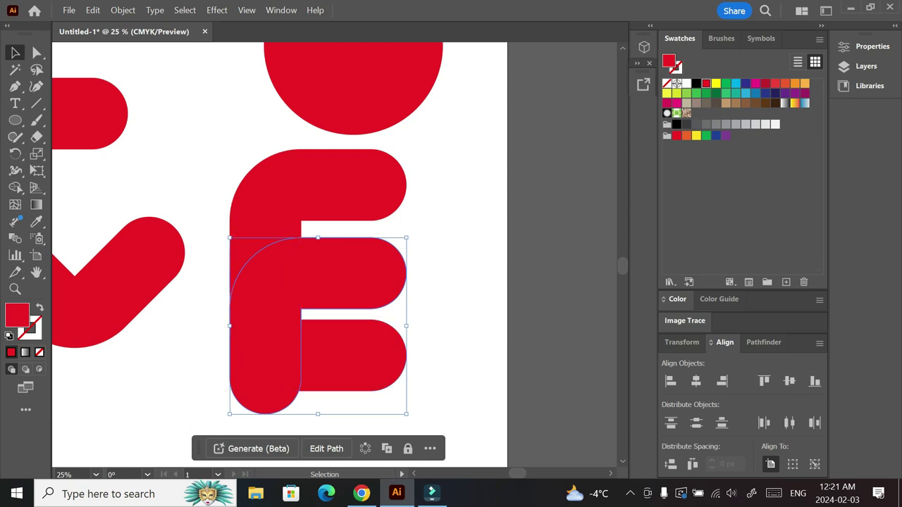
pyautogui.moveTo(318, 414); pyautogui.dragTo(318, 394)
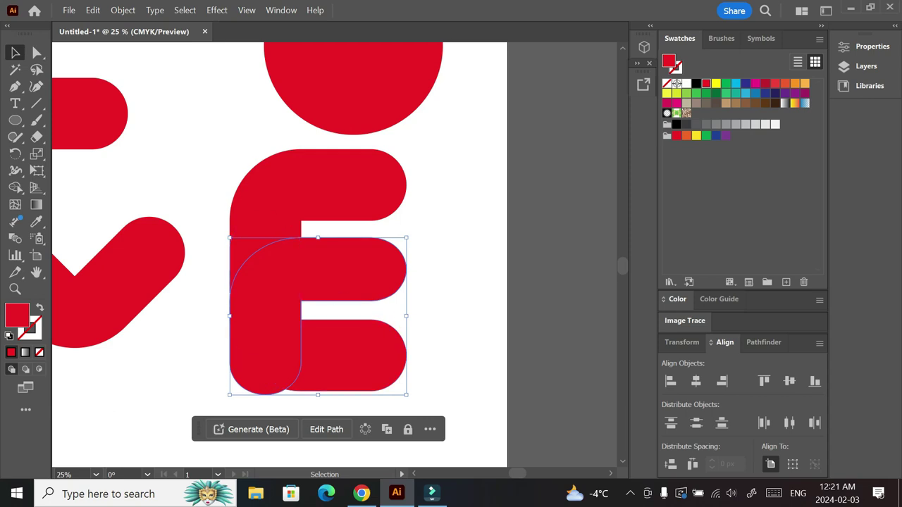
pyautogui.click(446, 304)
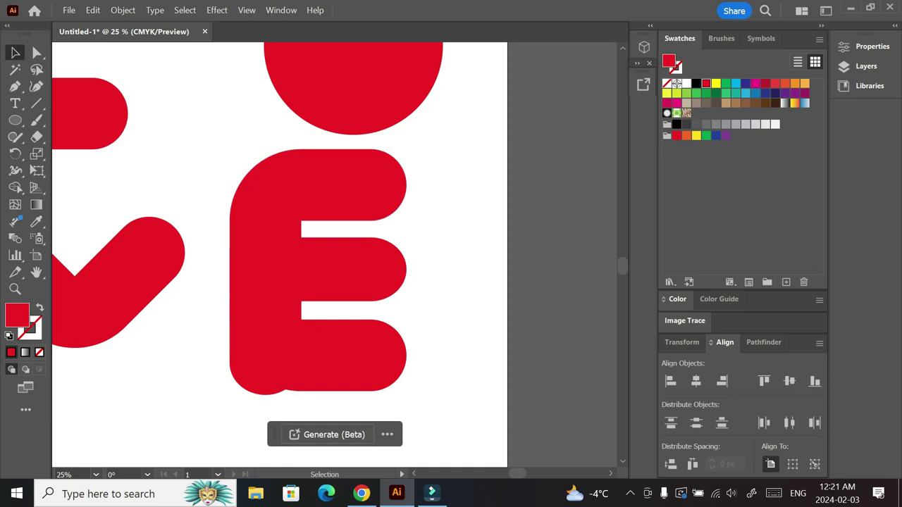
# Step: Merge the overlapping L shapes into one E outline with the Shape Builder, leaving out the lower-left corner sliver
pyautogui.moveTo(223, 155); pyautogui.dragTo(387, 348)
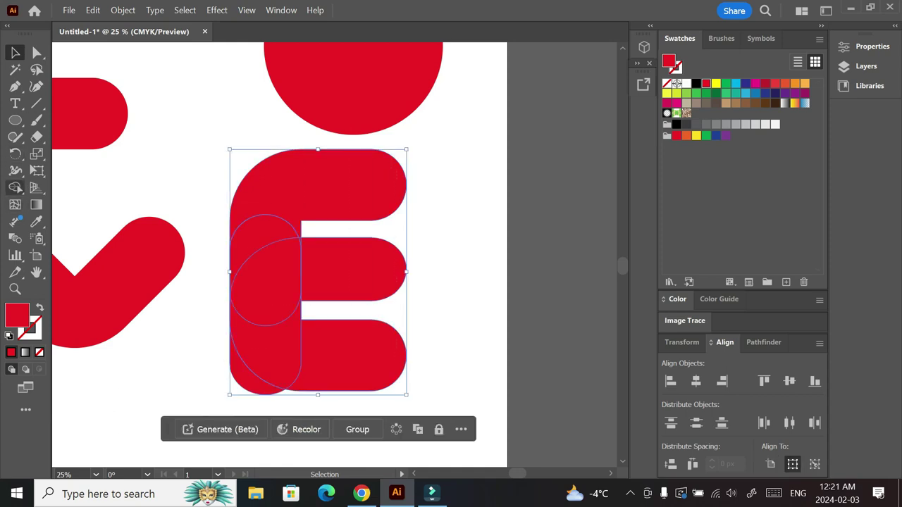
pyautogui.hotkey('shift', 'm')
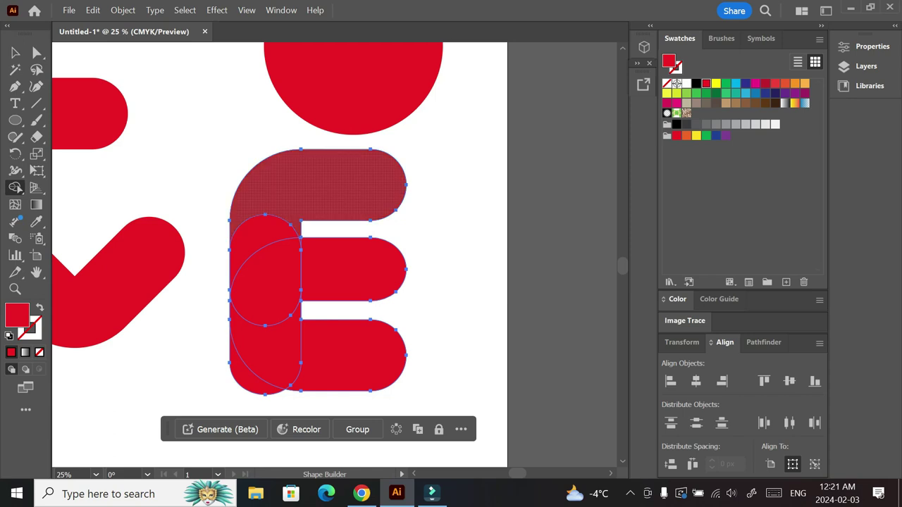
pyautogui.moveTo(297, 184)
pyautogui.mouseDown()
pyautogui.moveTo(324, 263)
pyautogui.moveTo(271, 291)
pyautogui.moveTo(339, 354)
pyautogui.mouseUp()
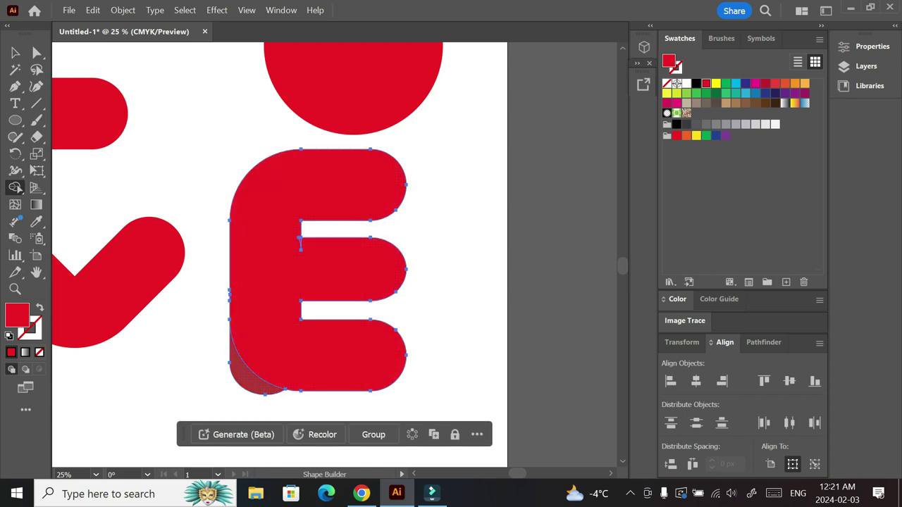
pyautogui.press('v')
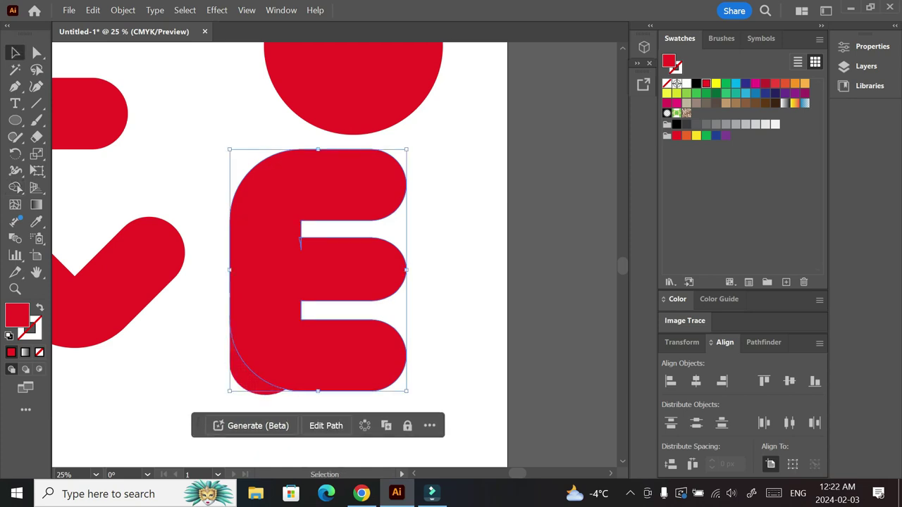
# Step: Divide the E with Pathfinder, ungroup the result and delete the leftover sliver outside its rounded lower-left corner
pyautogui.click(763, 342)
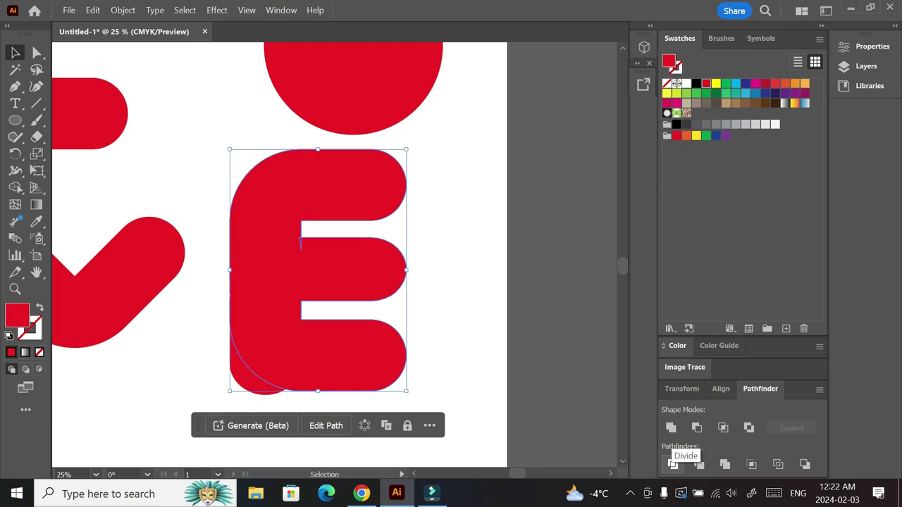
pyautogui.click(673, 464)
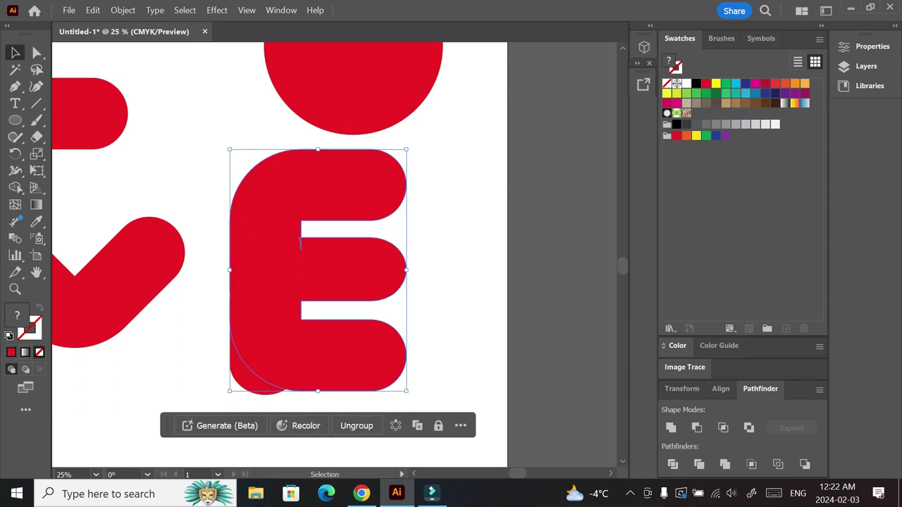
pyautogui.hotkey('ctrl', 'shift', 'a')
pyautogui.click(318, 270)
pyautogui.rightClick(282, 33)
pyautogui.click(317, 200)
pyautogui.click(245, 377)
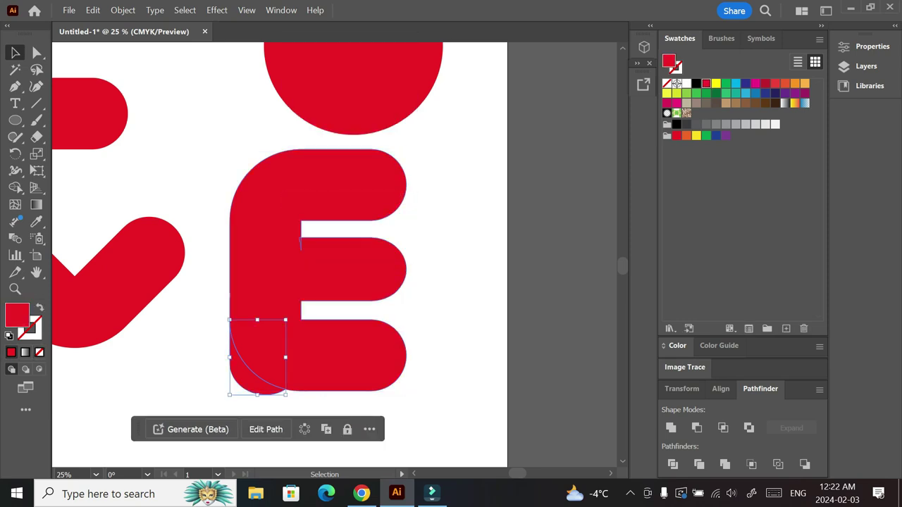
pyautogui.press('Delete')
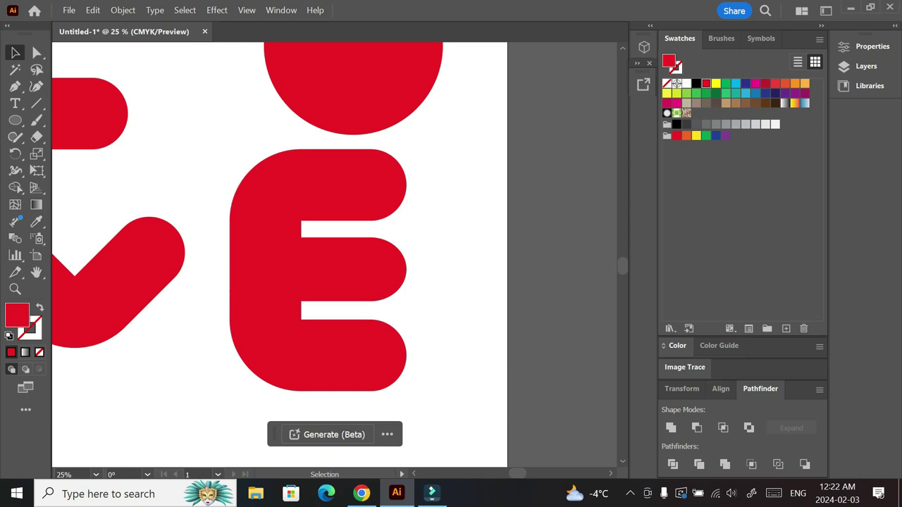
# Step: Merge all remaining pieces of the E with Pathfinder
pyautogui.moveTo(225, 147); pyautogui.dragTo(430, 381)
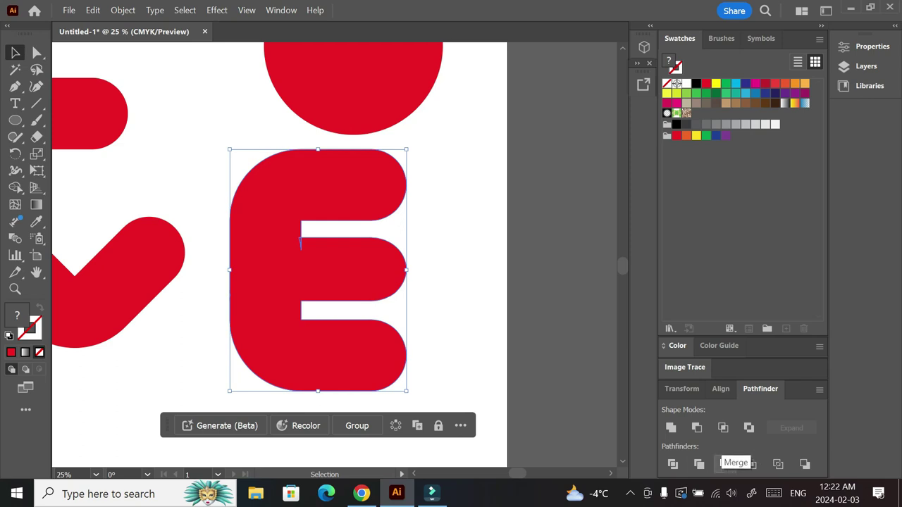
pyautogui.click(725, 464)
pyautogui.click(536, 317)
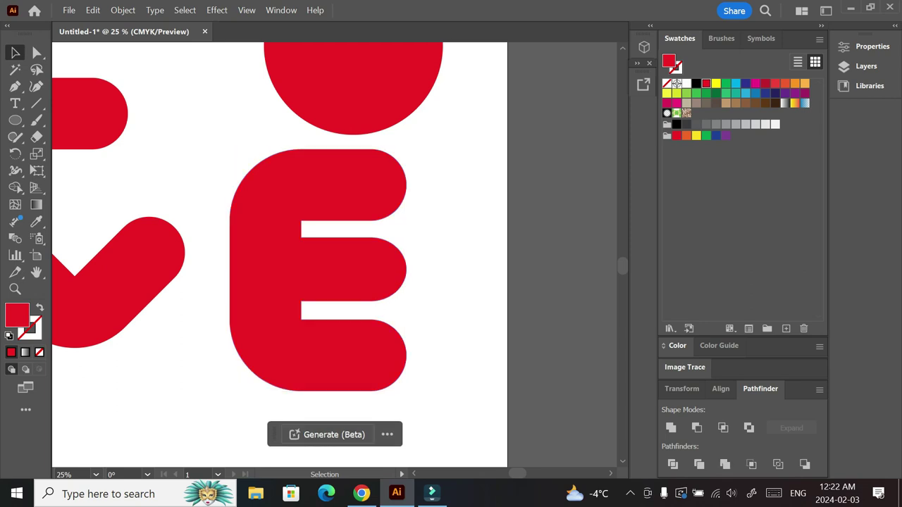
# Step: Move the red rectangle covering the V off the artboard, to its left below the other spare rectangle
pyautogui.hotkey('ctrl', '-')
pyautogui.hotkey('ctrl', '-')
pyautogui.hotkey('ctrl', '-')
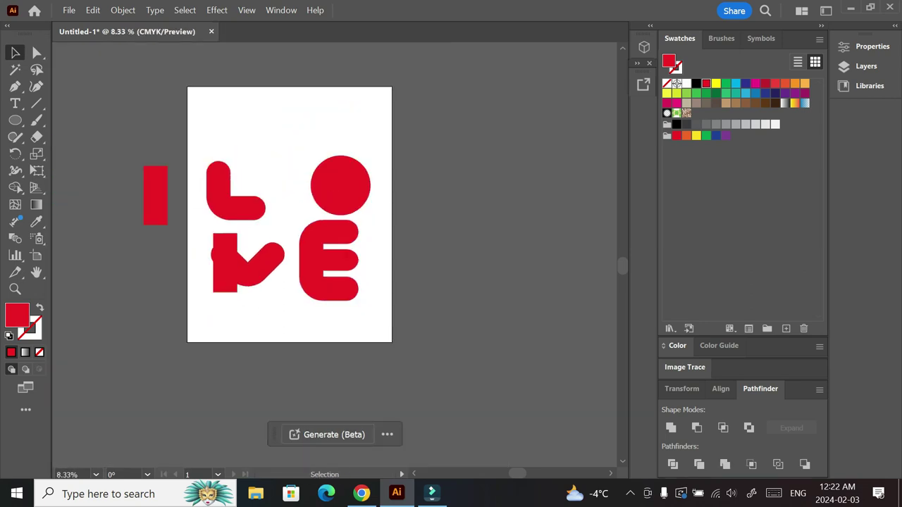
pyautogui.moveTo(226, 271); pyautogui.dragTo(116, 279)
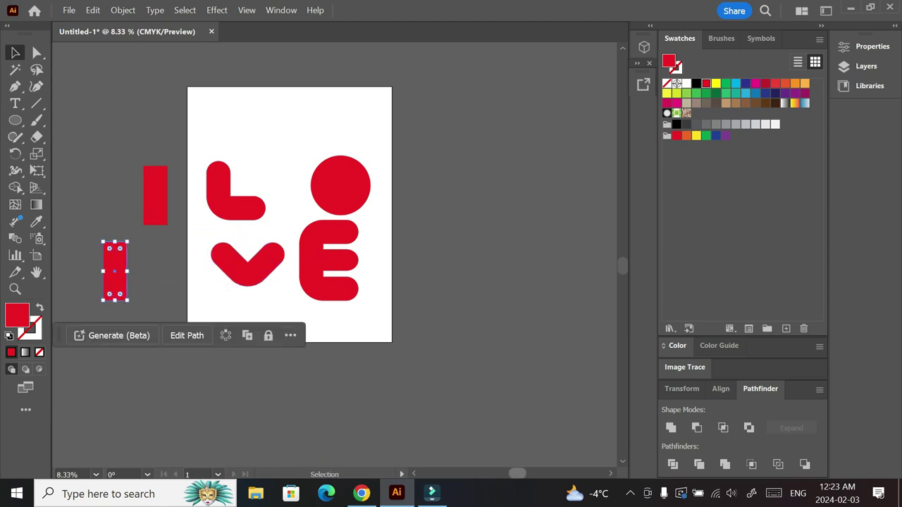
pyautogui.hscroll(-3, 338, 212)
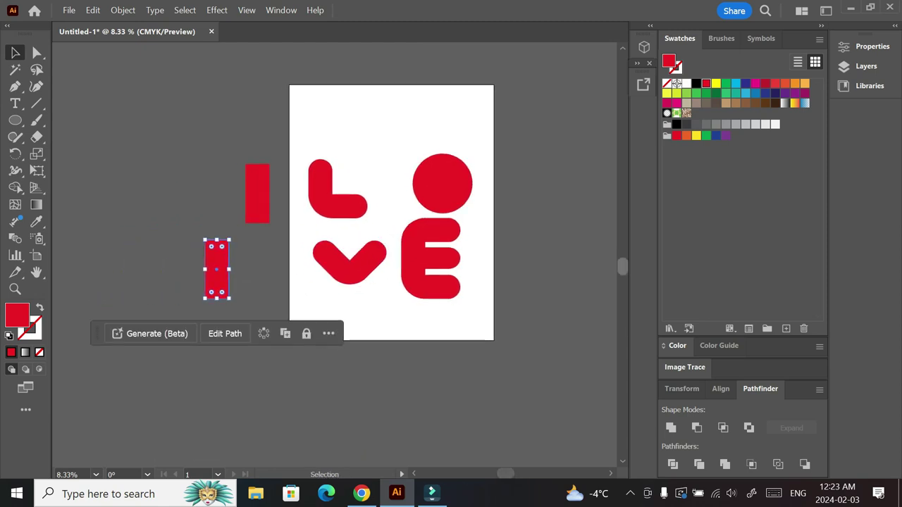
# Step: Move the L slightly up and to the right on the artboard
pyautogui.scroll(3, 338, 211)
pyautogui.moveTo(325, 247); pyautogui.dragTo(337, 229)
pyautogui.press('a')
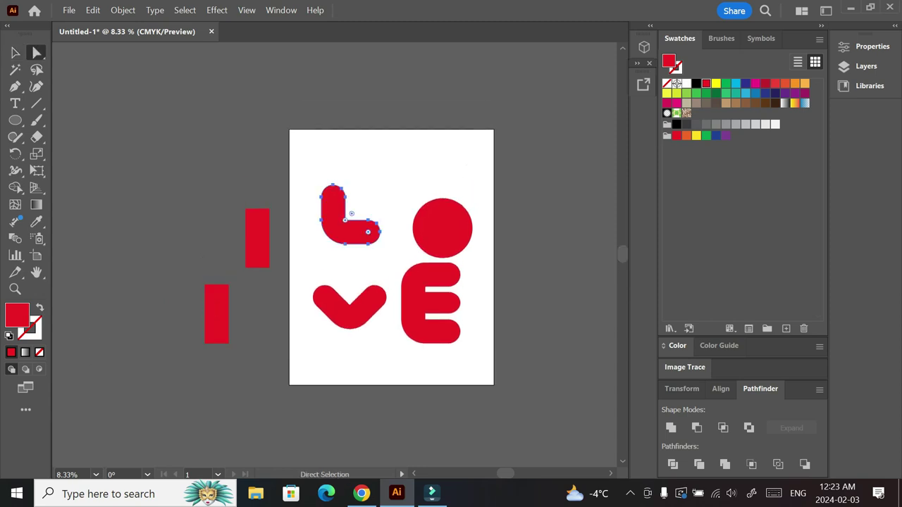
pyautogui.press('v')
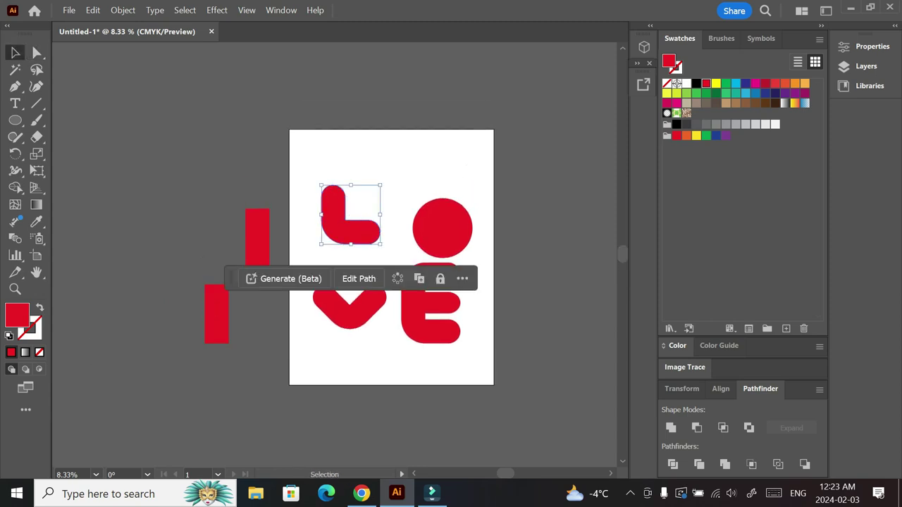
# Step: Place a copy of the four LOVE letters off the artboard, to its upper left
pyautogui.hotkey('ctrl', 'shift', 'a')
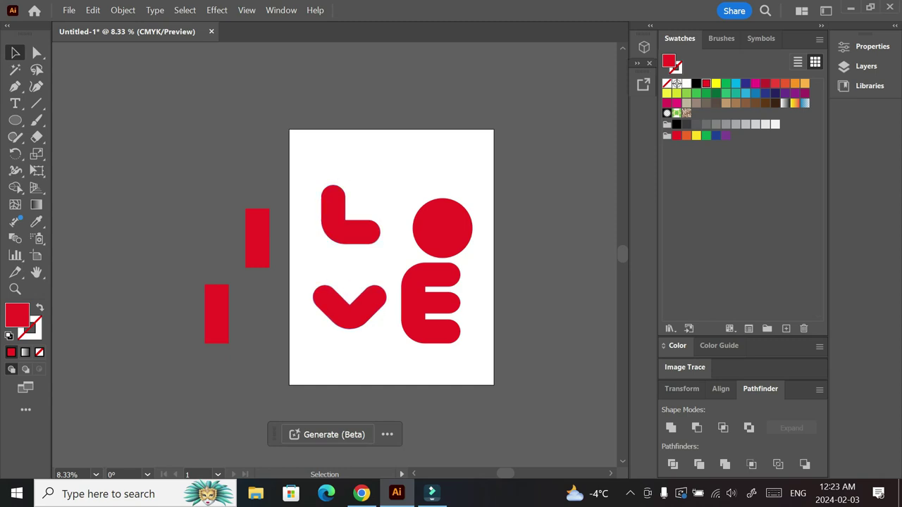
pyautogui.moveTo(312, 171); pyautogui.dragTo(465, 356)
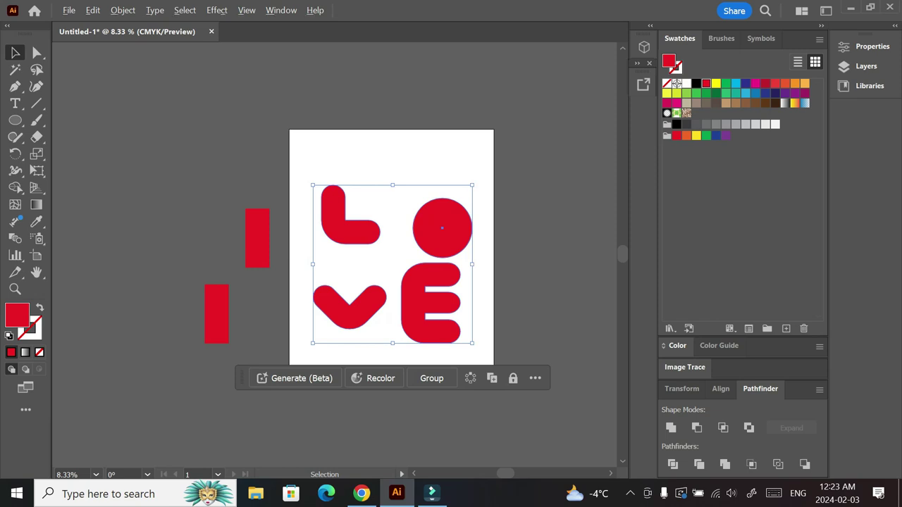
pyautogui.moveTo(450, 230); pyautogui.dragTo(229, 131)
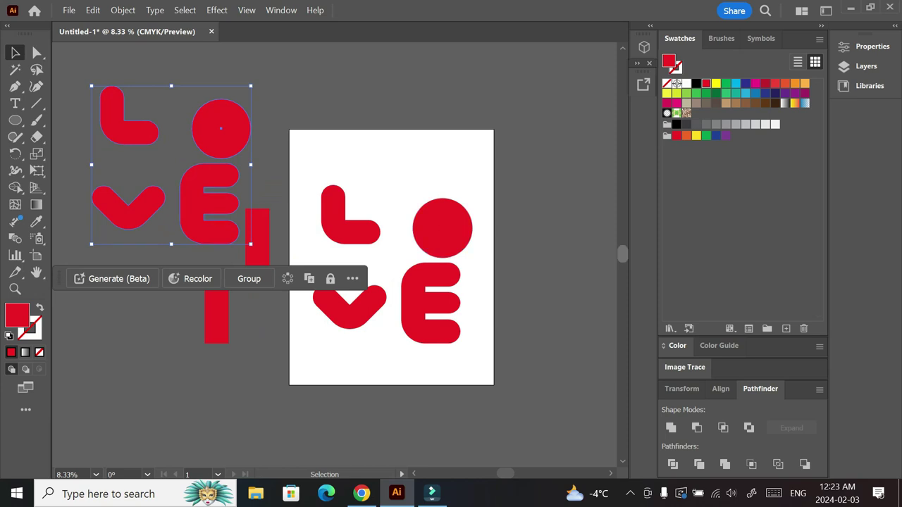
# Step: Reshape the artboard's L with the Curvature tool, slanting its upper arm to the right and enlarging its lower-left corner
pyautogui.moveTo(622, 254); pyautogui.dragTo(623, 248)
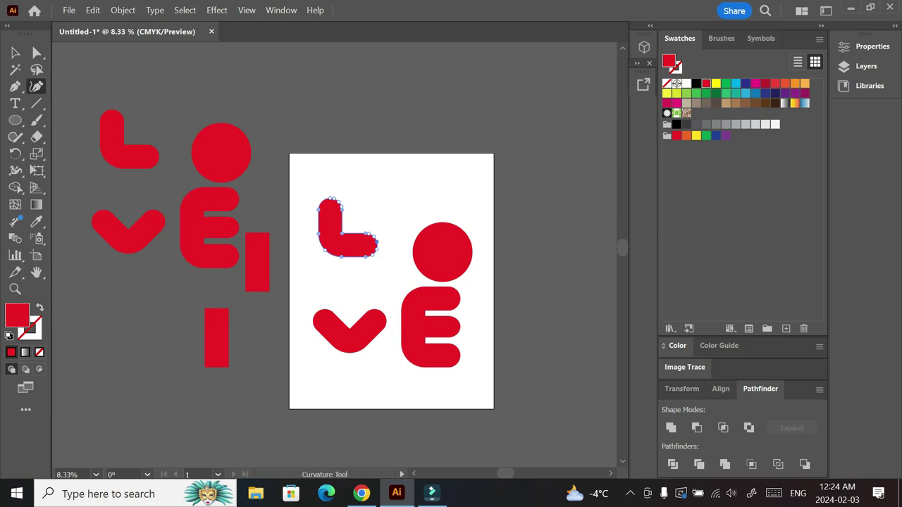
pyautogui.moveTo(330, 198); pyautogui.dragTo(351, 192)
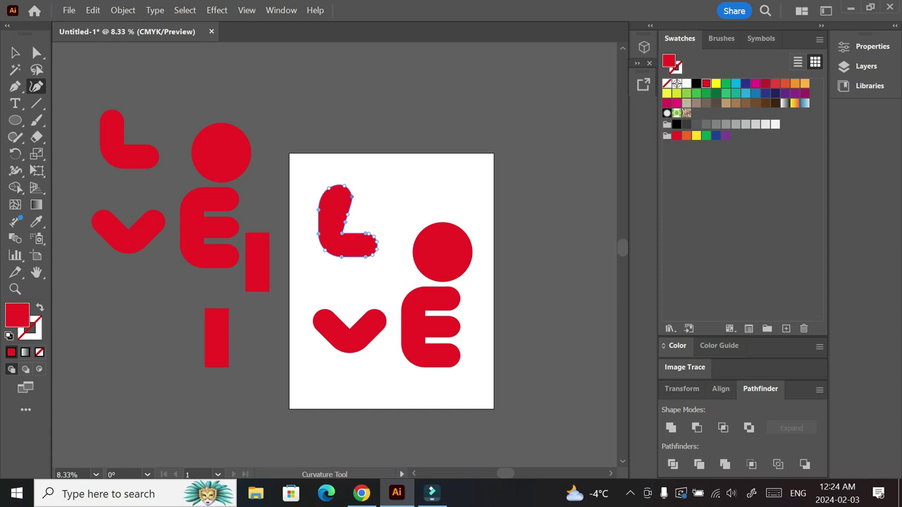
pyautogui.moveTo(329, 188); pyautogui.dragTo(321, 205)
pyautogui.moveTo(325, 250); pyautogui.dragTo(370, 260)
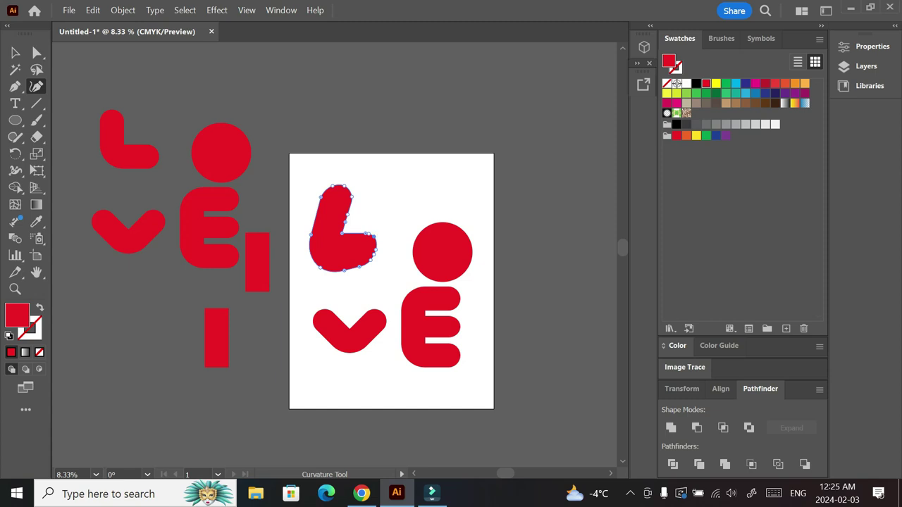
# Step: Pull the L's inner corner deeper between its arms and round out the top and left side of its upper arm
pyautogui.moveTo(343, 233); pyautogui.dragTo(376, 257)
pyautogui.moveTo(320, 197); pyautogui.dragTo(345, 181)
pyautogui.moveTo(345, 222); pyautogui.dragTo(341, 230)
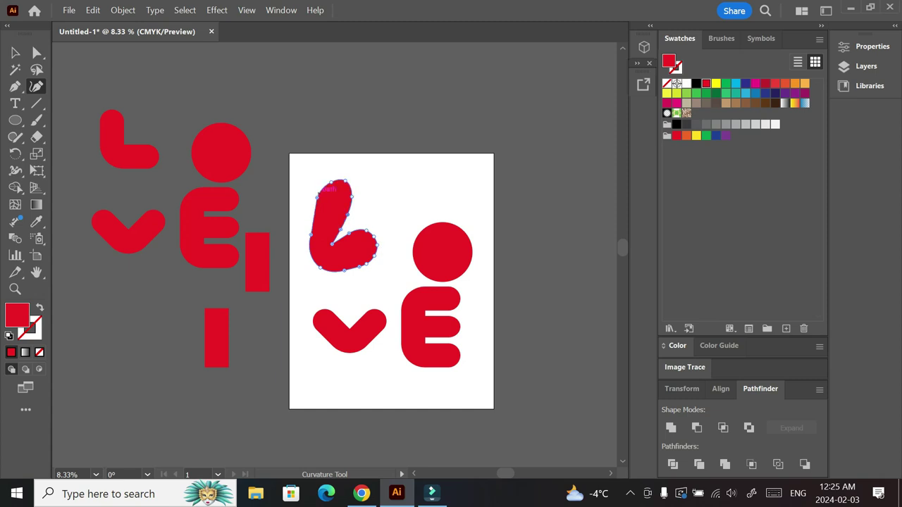
pyautogui.moveTo(317, 198); pyautogui.dragTo(311, 213)
pyautogui.moveTo(331, 182)
pyautogui.mouseDown()
pyautogui.moveTo(322, 190)
pyautogui.moveTo(331, 179)
pyautogui.mouseUp()
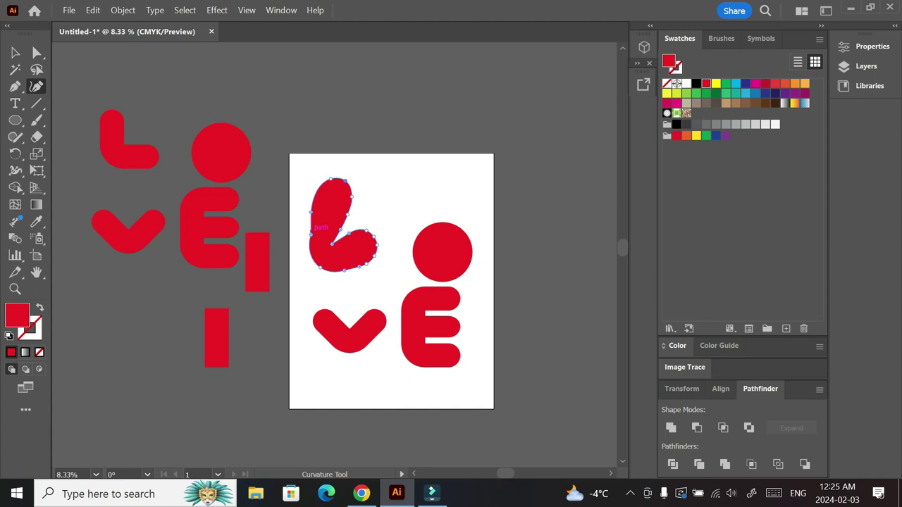
# Step: Widen the L's lower-left curve outward, slant its left edge and smooth the outline of its lower arm
pyautogui.moveTo(310, 234); pyautogui.dragTo(307, 234)
pyautogui.moveTo(343, 270); pyautogui.dragTo(335, 272)
pyautogui.moveTo(320, 268); pyautogui.dragTo(314, 272)
pyautogui.moveTo(308, 235)
pyautogui.mouseDown()
pyautogui.moveTo(311, 210)
pyautogui.moveTo(304, 230)
pyautogui.mouseUp()
pyautogui.moveTo(311, 210); pyautogui.dragTo(317, 193)
pyautogui.moveTo(341, 230); pyautogui.dragTo(338, 232)
pyautogui.moveTo(349, 233); pyautogui.dragTo(374, 234)
pyautogui.moveTo(360, 267); pyautogui.dragTo(353, 268)
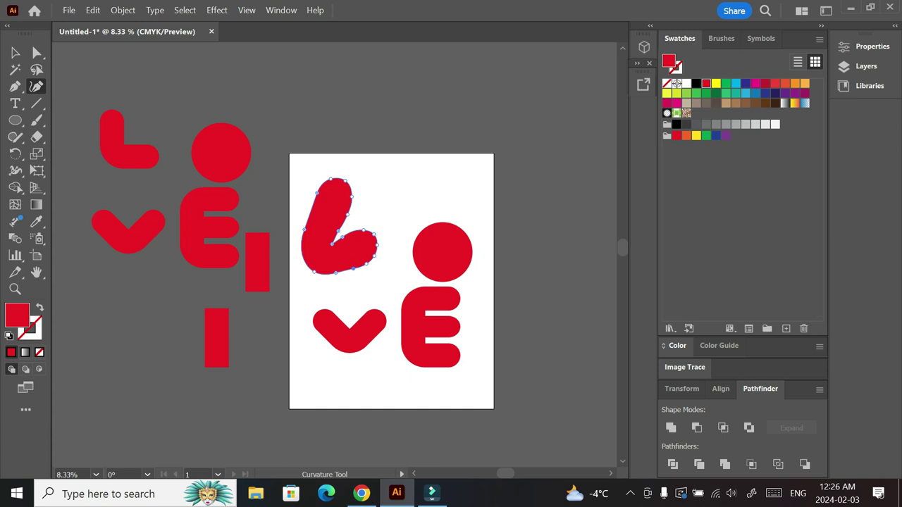
pyautogui.moveTo(342, 237); pyautogui.dragTo(347, 234)
pyautogui.press('v')
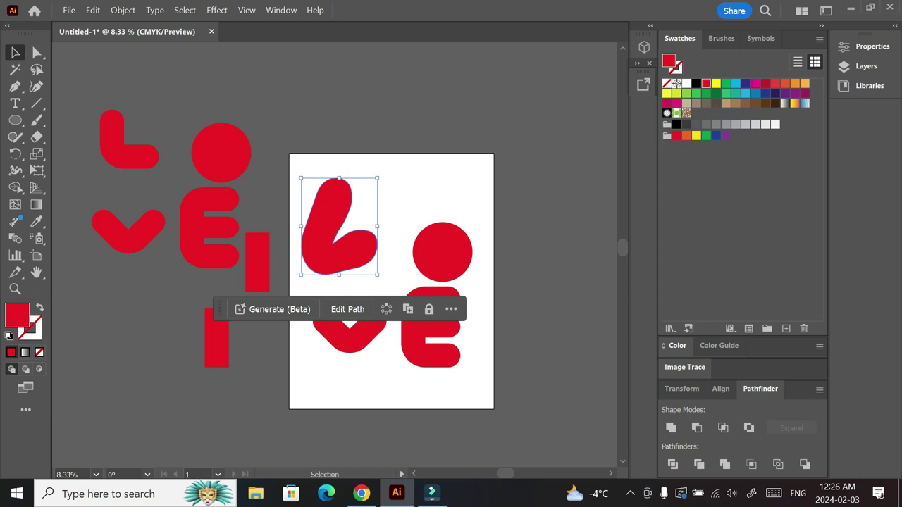
# Step: Fine-tune the L's inner corner and adjacent curve points, and nudge the right side of its upper arm outward
pyautogui.hotkey('shift', '`')
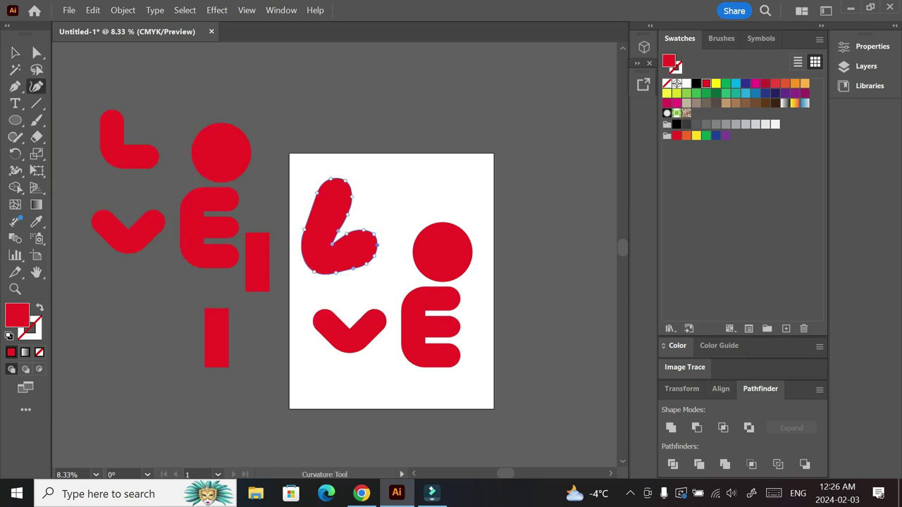
pyautogui.moveTo(338, 231); pyautogui.dragTo(340, 230)
pyautogui.moveTo(351, 197); pyautogui.dragTo(353, 193)
pyautogui.moveTo(332, 244); pyautogui.dragTo(327, 250)
pyautogui.moveTo(347, 234); pyautogui.dragTo(349, 232)
pyautogui.press('v')
# Step: Move the circle up beside the L and reshape it with the Curvature tool into a larger, right-leaning oval
pyautogui.moveTo(448, 239); pyautogui.dragTo(436, 207)
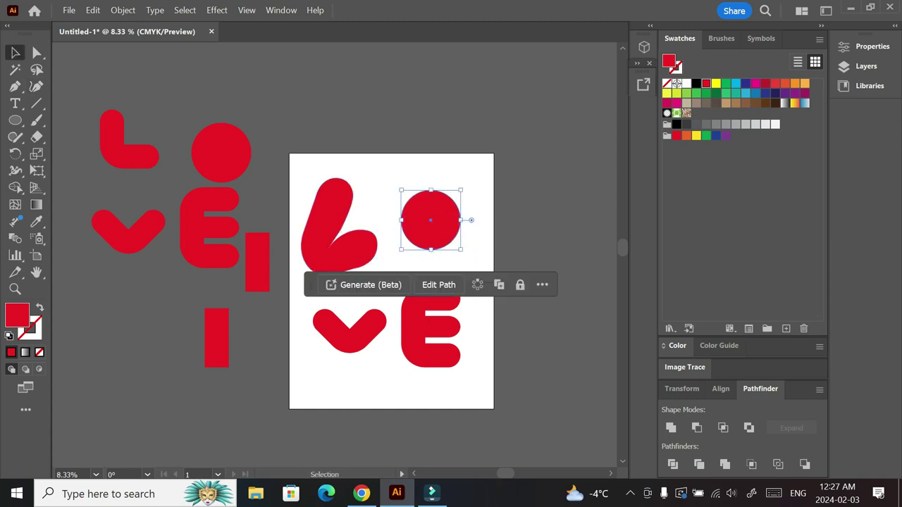
pyautogui.hotkey('shift', '~')
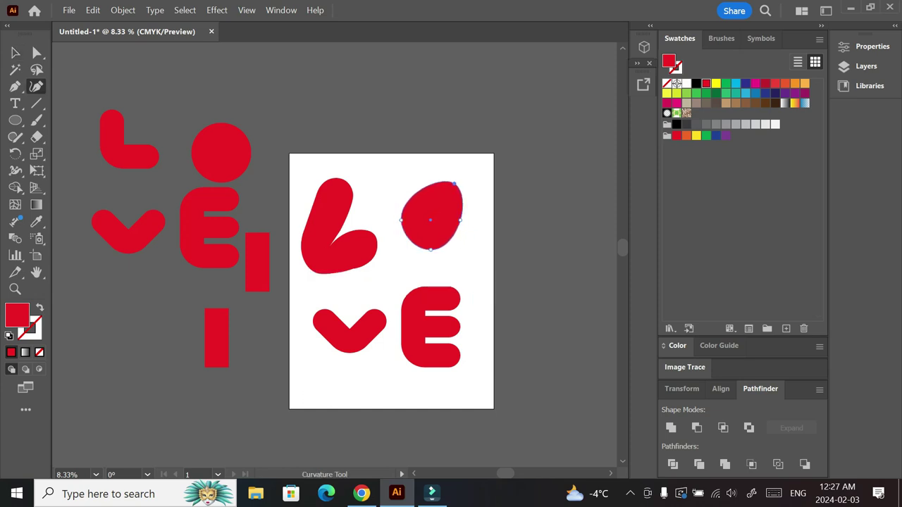
pyautogui.moveTo(454, 184); pyautogui.dragTo(454, 183)
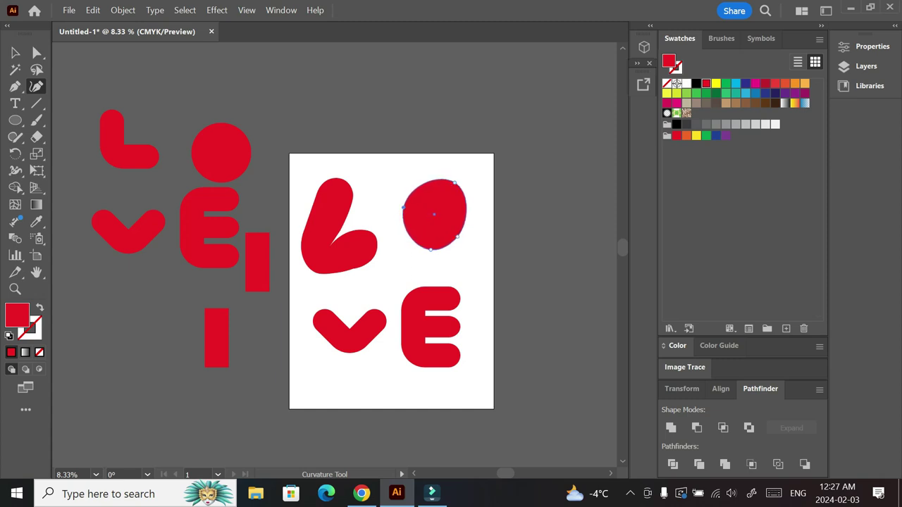
pyautogui.moveTo(430, 250); pyautogui.dragTo(463, 249)
pyautogui.moveTo(403, 208); pyautogui.dragTo(419, 189)
pyautogui.click(455, 183)
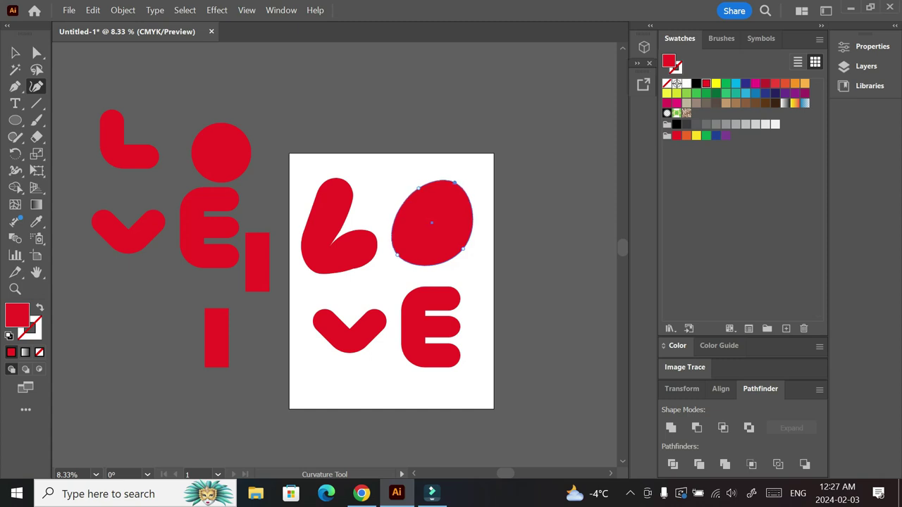
# Step: Refine the O's curve points into a smooth slanted egg shape that is slightly narrower at its lower right
pyautogui.moveTo(397, 255); pyautogui.dragTo(393, 253)
pyautogui.moveTo(418, 188); pyautogui.dragTo(410, 194)
pyautogui.moveTo(463, 249); pyautogui.dragTo(449, 259)
pyautogui.moveTo(410, 194); pyautogui.dragTo(412, 192)
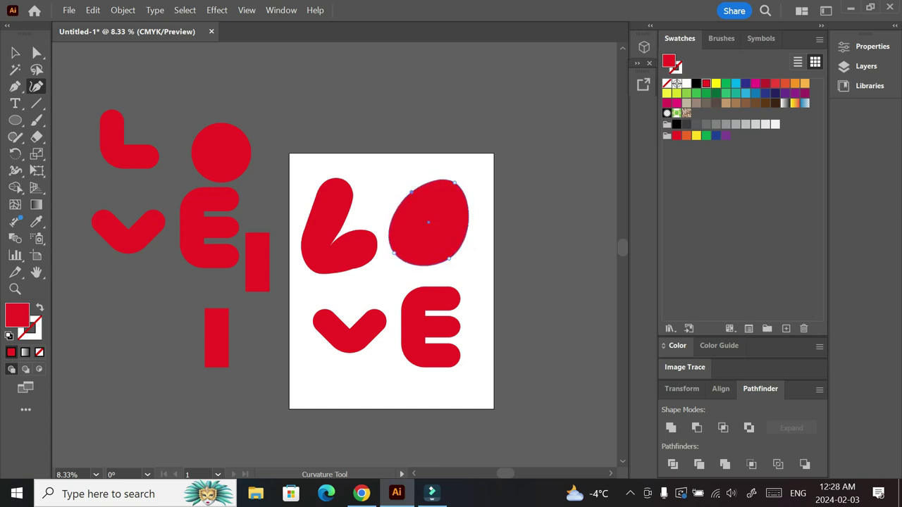
pyautogui.moveTo(449, 259); pyautogui.dragTo(452, 259)
pyautogui.moveTo(454, 183); pyautogui.dragTo(414, 189)
pyautogui.scroll(-2, 391, 268)
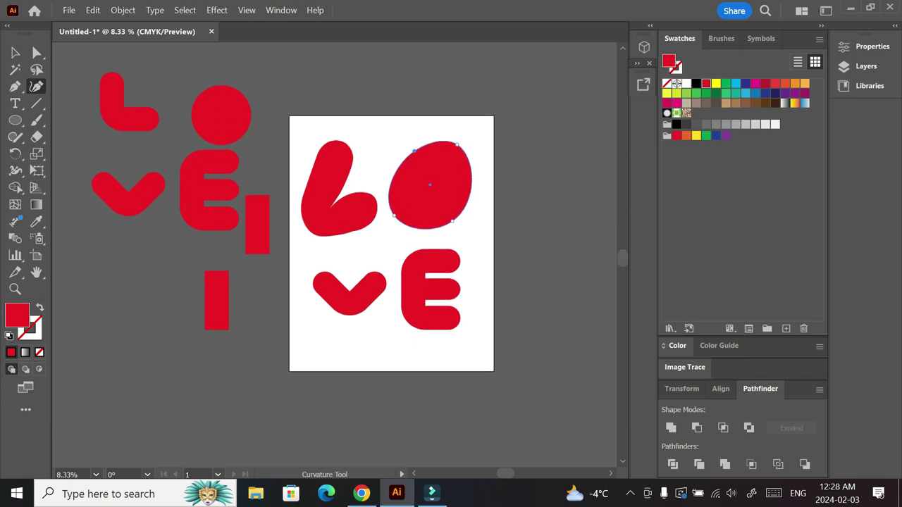
pyautogui.press('v')
pyautogui.click(385, 161)
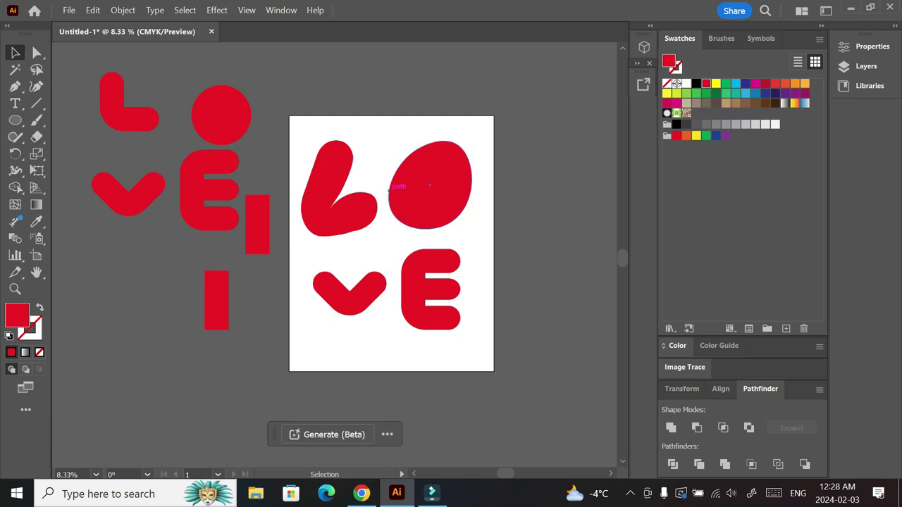
# Step: Select the V on the artboard, pull its bottom point downward with the Curvature tool and delete extra points on its lower-left edge
pyautogui.click(349, 290)
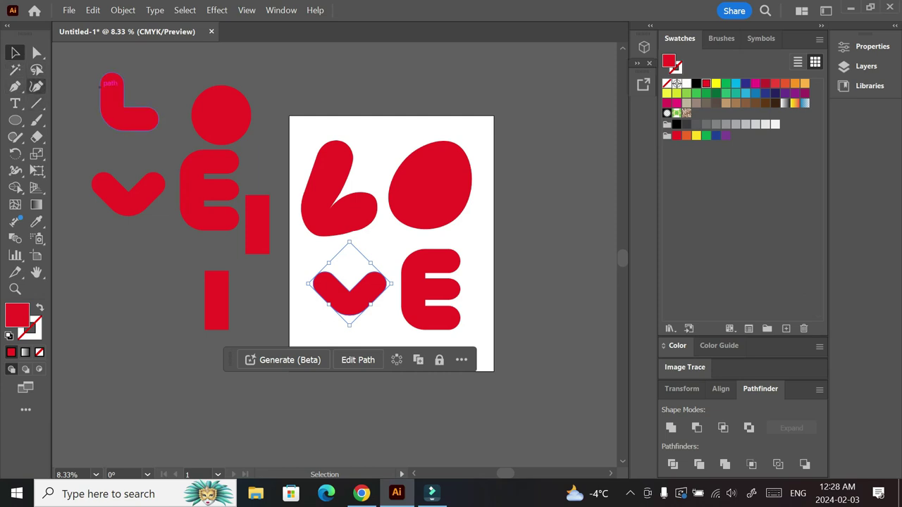
pyautogui.click(37, 86)
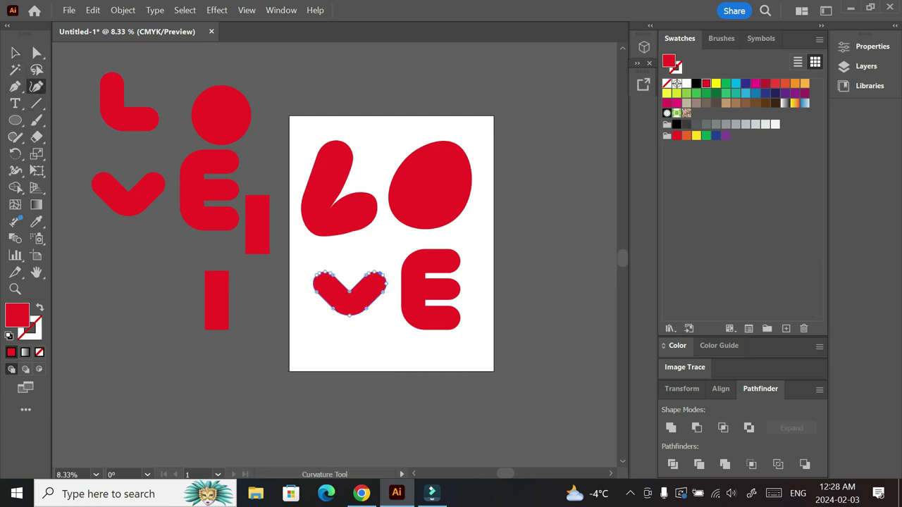
pyautogui.moveTo(350, 315); pyautogui.dragTo(345, 340)
pyautogui.moveTo(333, 309); pyautogui.dragTo(310, 292)
pyautogui.press('Delete')
pyautogui.click(333, 308)
pyautogui.press('Delete')
# Step: Round the end of the V's left arm, bulge its outer edge and pull the inner notch deeper
pyautogui.moveTo(333, 275)
pyautogui.mouseDown()
pyautogui.moveTo(341, 295)
pyautogui.moveTo(336, 281)
pyautogui.mouseUp()
pyautogui.moveTo(324, 272); pyautogui.dragTo(331, 275)
pyautogui.moveTo(319, 274); pyautogui.dragTo(312, 302)
pyautogui.moveTo(316, 276); pyautogui.dragTo(345, 307)
pyautogui.moveTo(336, 281)
pyautogui.mouseDown()
pyautogui.moveTo(341, 290)
pyautogui.moveTo(335, 275)
pyautogui.mouseUp()
# Step: Raise the V's right arm into a tall rounded lobe and smooth its outer edge down toward the base
pyautogui.moveTo(341, 290); pyautogui.dragTo(379, 304)
pyautogui.click(374, 272)
pyautogui.hotkey('ctrl', 'z')
pyautogui.hotkey('ctrl', 'z')
pyautogui.moveTo(373, 314)
pyautogui.mouseDown()
pyautogui.moveTo(370, 326)
pyautogui.moveTo(380, 307)
pyautogui.mouseUp()
pyautogui.moveTo(385, 289); pyautogui.dragTo(367, 264)
pyautogui.moveTo(377, 268); pyautogui.dragTo(383, 268)
pyautogui.moveTo(383, 275); pyautogui.dragTo(387, 275)
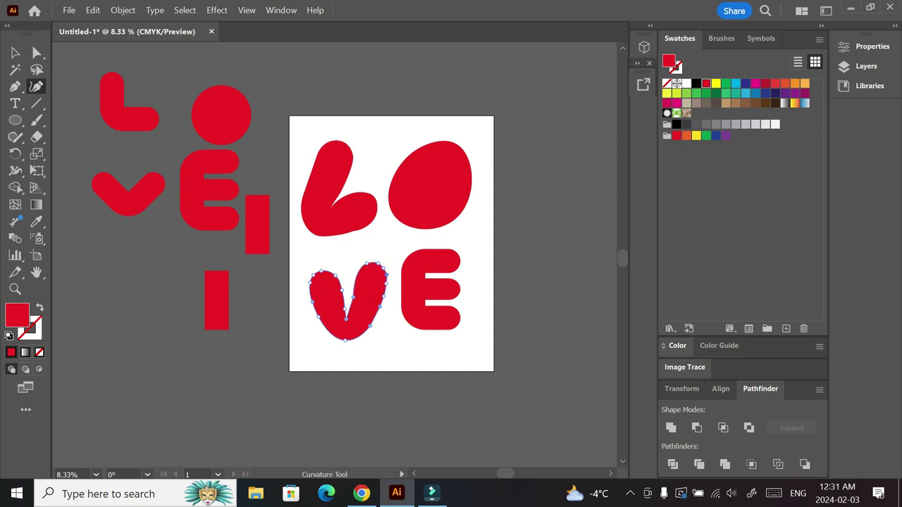
pyautogui.moveTo(380, 307); pyautogui.dragTo(377, 315)
pyautogui.moveTo(384, 296); pyautogui.dragTo(382, 303)
pyautogui.moveTo(386, 284); pyautogui.dragTo(387, 289)
# Step: Raise the V's left arm to about the height of the right one and smooth its tip and outer edge
pyautogui.moveTo(314, 276); pyautogui.dragTo(322, 263)
pyautogui.moveTo(312, 270); pyautogui.dragTo(324, 262)
pyautogui.moveTo(335, 275); pyautogui.dragTo(306, 282)
pyautogui.moveTo(312, 302); pyautogui.dragTo(326, 330)
pyautogui.moveTo(342, 290); pyautogui.dragTo(333, 262)
pyautogui.moveTo(323, 262); pyautogui.dragTo(339, 271)
pyautogui.moveTo(306, 282); pyautogui.dragTo(315, 307)
pyautogui.moveTo(324, 326); pyautogui.dragTo(318, 319)
pyautogui.moveTo(315, 307); pyautogui.dragTo(325, 259)
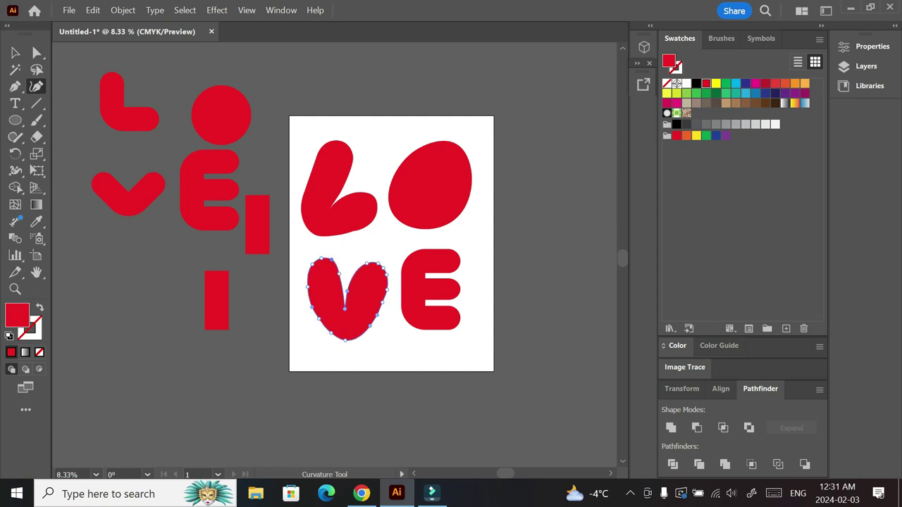
# Step: Widen the upper part of the V's right arm, round its tip and deselect the letter
pyautogui.moveTo(348, 291); pyautogui.dragTo(389, 279)
pyautogui.moveTo(367, 264); pyautogui.dragTo(363, 265)
pyautogui.press('v')
pyautogui.hotkey('ctrl', 'shift', 'a')
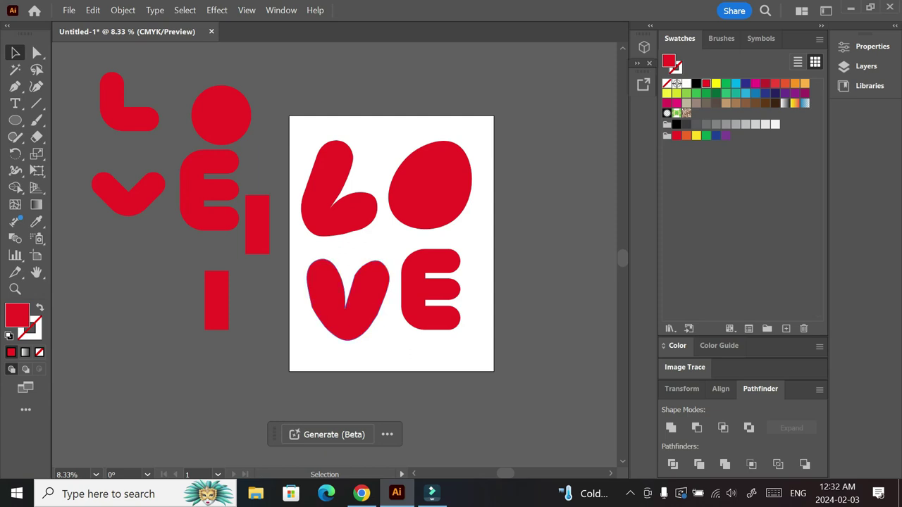
# Step: Refine the V's outer left edge, inner arm curves and lower-right side with the Curvature tool, finishing with the letter deselected
pyautogui.hotkey('shift', '`')
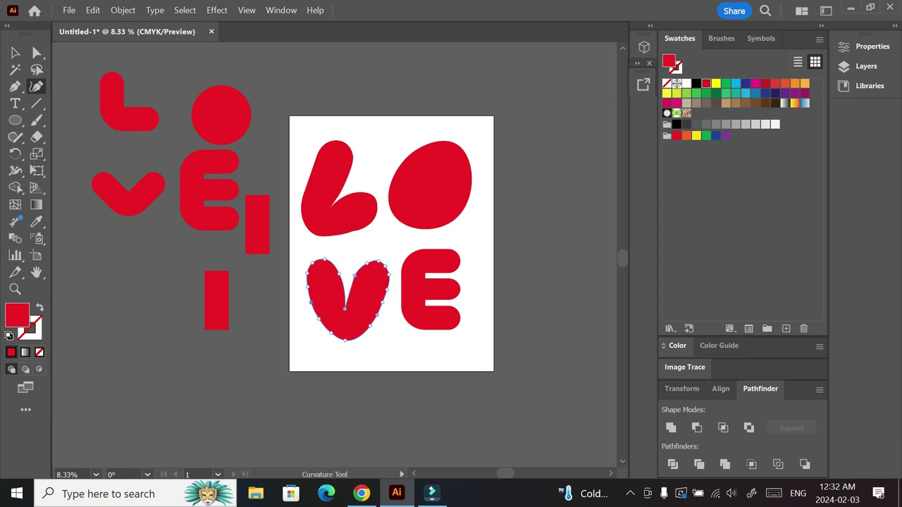
pyautogui.moveTo(308, 287); pyautogui.dragTo(306, 287)
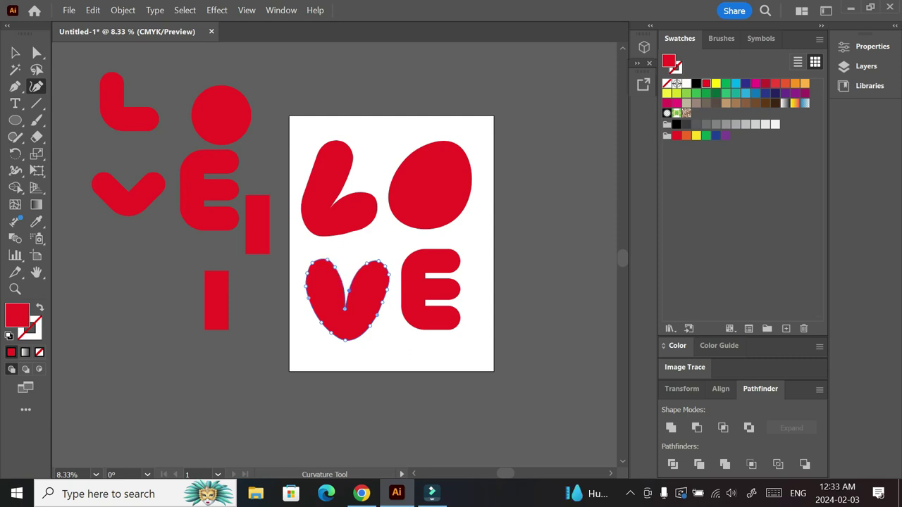
pyautogui.moveTo(366, 264); pyautogui.dragTo(364, 264)
pyautogui.moveTo(382, 303); pyautogui.dragTo(373, 321)
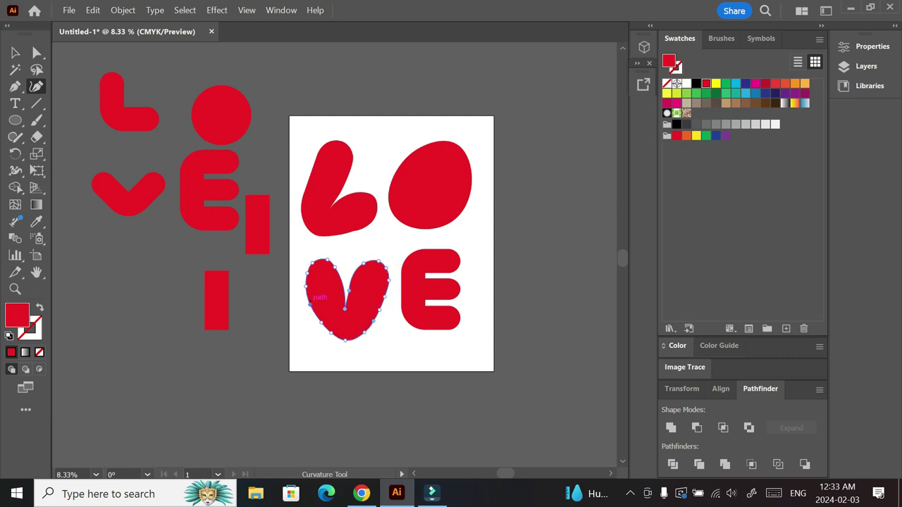
pyautogui.moveTo(340, 274); pyautogui.dragTo(343, 318)
pyautogui.click(15, 53)
pyautogui.click(276, 162)
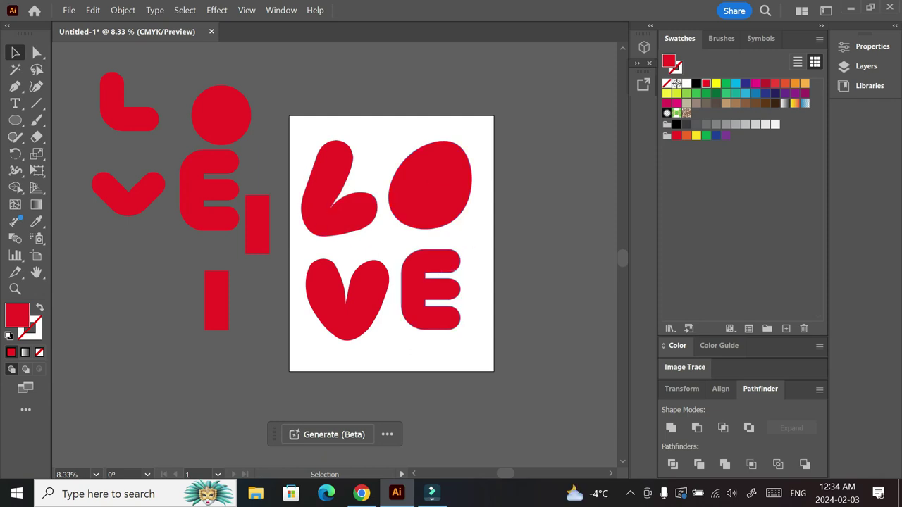
# Step: Select the E on the artboard and reshape its upper arm with the Curvature tool so it slants up to the right
pyautogui.click(420, 289)
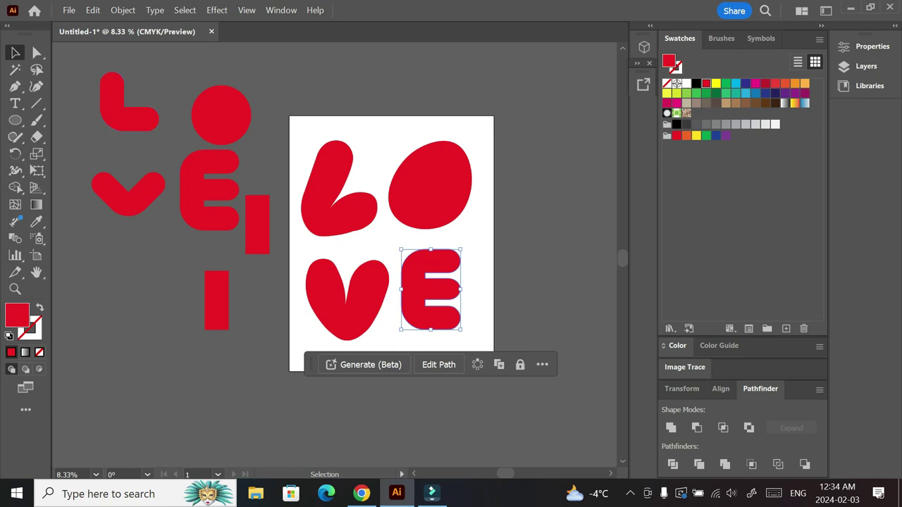
pyautogui.click(37, 86)
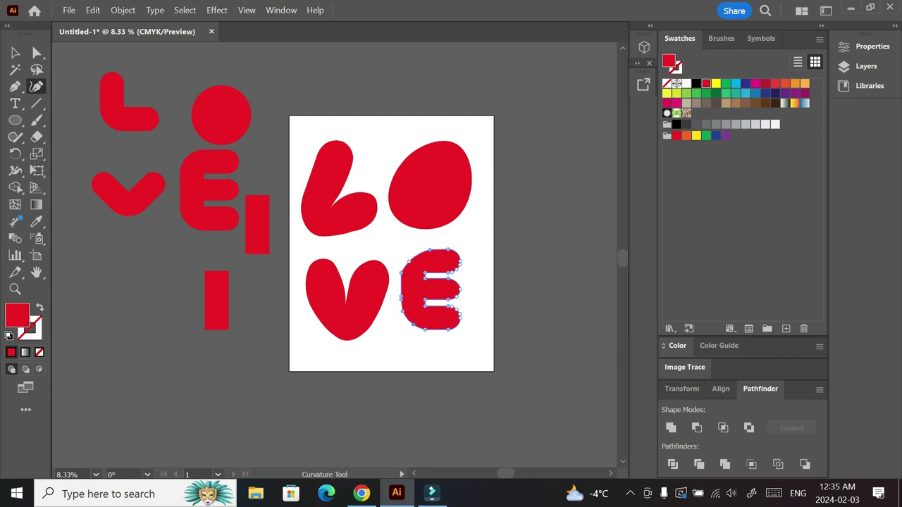
pyautogui.moveTo(461, 262); pyautogui.dragTo(427, 248)
pyautogui.moveTo(460, 265); pyautogui.dragTo(464, 253)
pyautogui.moveTo(456, 270)
pyautogui.mouseDown()
pyautogui.moveTo(460, 263)
pyautogui.moveTo(442, 267)
pyautogui.mouseUp()
pyautogui.moveTo(452, 272); pyautogui.dragTo(463, 258)
pyautogui.moveTo(452, 265)
pyautogui.mouseDown()
pyautogui.moveTo(437, 270)
pyautogui.moveTo(466, 275)
pyautogui.mouseUp()
# Step: Shorten the E's middle arm and reshape its lower arm and left edge into a slanted base with a bulging lower-left corner
pyautogui.moveTo(448, 279); pyautogui.dragTo(457, 292)
pyautogui.moveTo(448, 300)
pyautogui.mouseDown()
pyautogui.moveTo(442, 297)
pyautogui.moveTo(457, 281)
pyautogui.moveTo(435, 278)
pyautogui.moveTo(458, 279)
pyautogui.moveTo(455, 294)
pyautogui.mouseUp()
pyautogui.moveTo(441, 298); pyautogui.dragTo(463, 308)
pyautogui.moveTo(452, 307)
pyautogui.mouseDown()
pyautogui.moveTo(445, 303)
pyautogui.moveTo(466, 305)
pyautogui.mouseUp()
pyautogui.moveTo(461, 318); pyautogui.dragTo(467, 314)
pyautogui.moveTo(448, 330); pyautogui.dragTo(460, 323)
pyautogui.moveTo(425, 330); pyautogui.dragTo(398, 316)
pyautogui.moveTo(401, 300)
pyautogui.mouseDown()
pyautogui.moveTo(397, 306)
pyautogui.moveTo(397, 297)
pyautogui.mouseUp()
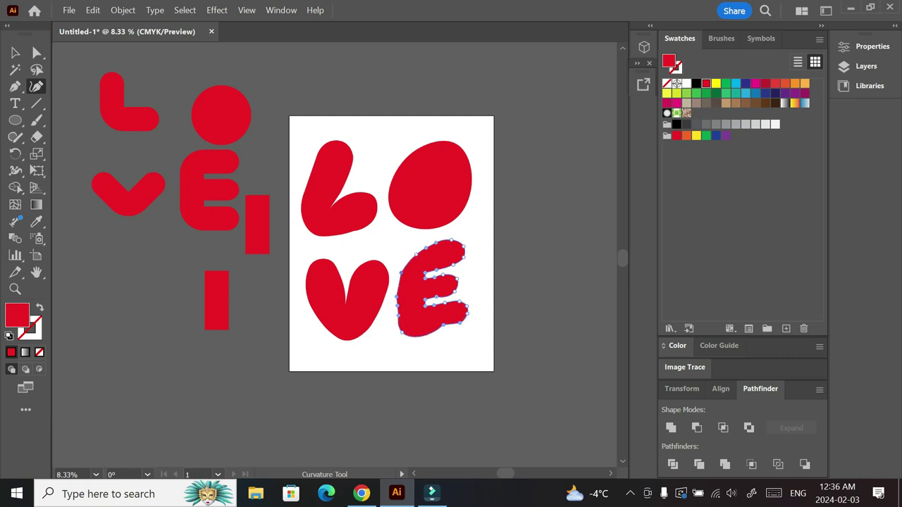
# Step: Smooth the top edge of the E's upper arm, deepen the lower gap and round the underside of the lower arm
pyautogui.moveTo(444, 241); pyautogui.dragTo(421, 251)
pyautogui.moveTo(436, 243); pyautogui.dragTo(434, 245)
pyautogui.moveTo(443, 325); pyautogui.dragTo(435, 308)
pyautogui.moveTo(444, 303); pyautogui.dragTo(462, 322)
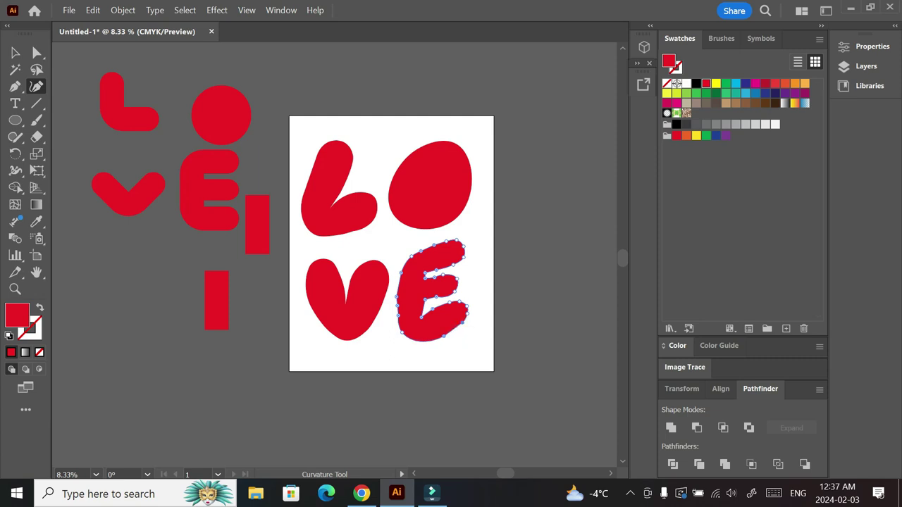
# Step: Even out the curve along the E's upper arm, slim its middle arm into a slanted lobe and deselect the letter
pyautogui.moveTo(411, 257); pyautogui.dragTo(444, 242)
pyautogui.moveTo(434, 245); pyautogui.dragTo(443, 244)
pyautogui.moveTo(457, 241); pyautogui.dragTo(451, 241)
pyautogui.click(447, 290)
pyautogui.press('v')
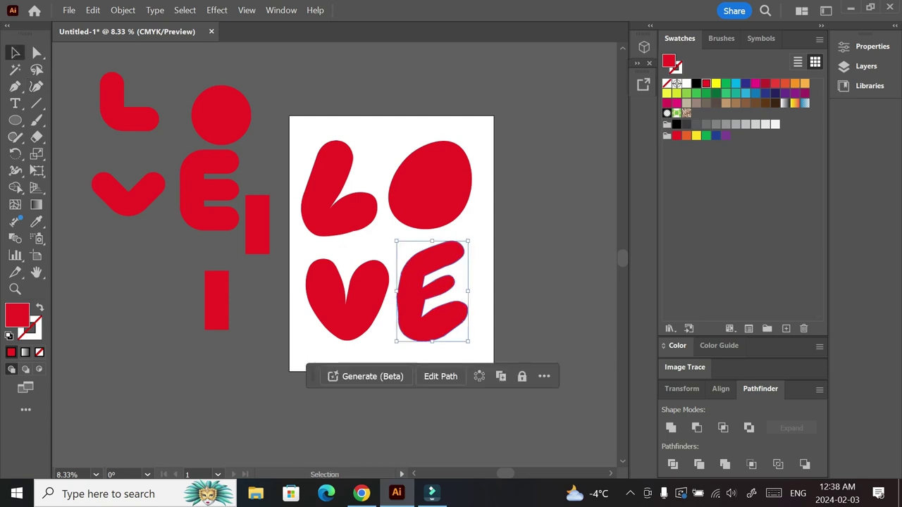
pyautogui.hotkey('ctrl', 'shift', 'a')
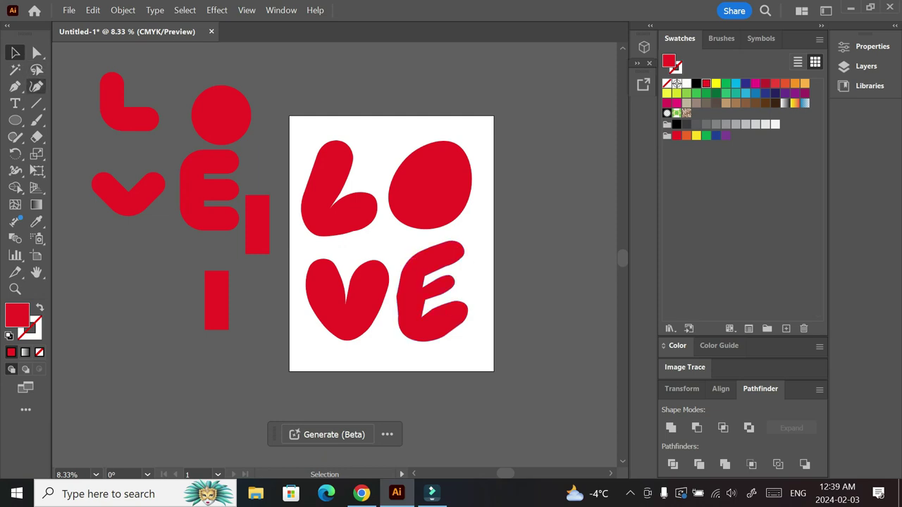
# Step: Reselect the E for editing with the Curvature tool
pyautogui.click(413, 296)
pyautogui.hotkey('shift', '`')
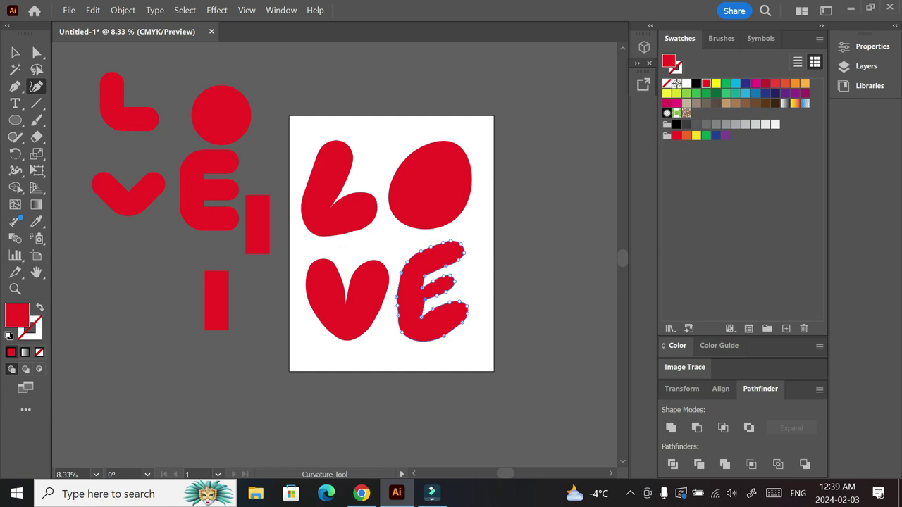
pyautogui.moveTo(407, 262); pyautogui.dragTo(442, 240)
pyautogui.moveTo(450, 241); pyautogui.dragTo(454, 239)
pyautogui.hotkey('ctrl', 'z')
pyautogui.hotkey('ctrl', 'z')
pyautogui.hotkey('ctrl', 'z')
pyautogui.hotkey('ctrl', 'z')
pyautogui.hotkey('ctrl', 'z')
pyautogui.hotkey('ctrl', 'z')
# Step: Shorten and round the E's upper arm, fine-tune the middle and lower arm curves and deselect the letter
pyautogui.moveTo(461, 245); pyautogui.dragTo(434, 273)
pyautogui.moveTo(458, 260); pyautogui.dragTo(450, 263)
pyautogui.moveTo(421, 252); pyautogui.dragTo(453, 262)
pyautogui.moveTo(451, 241); pyautogui.dragTo(453, 243)
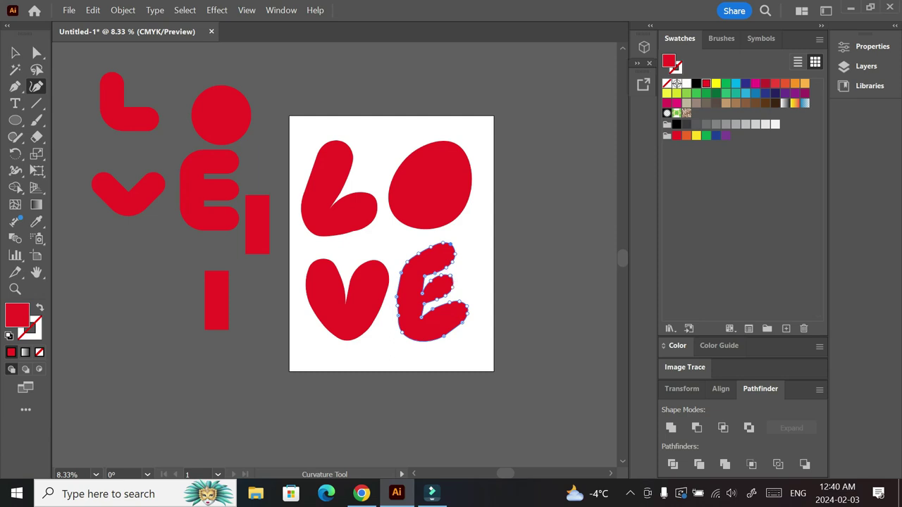
pyautogui.moveTo(454, 282); pyautogui.dragTo(455, 277)
pyautogui.hotkey('ctrl', 'z')
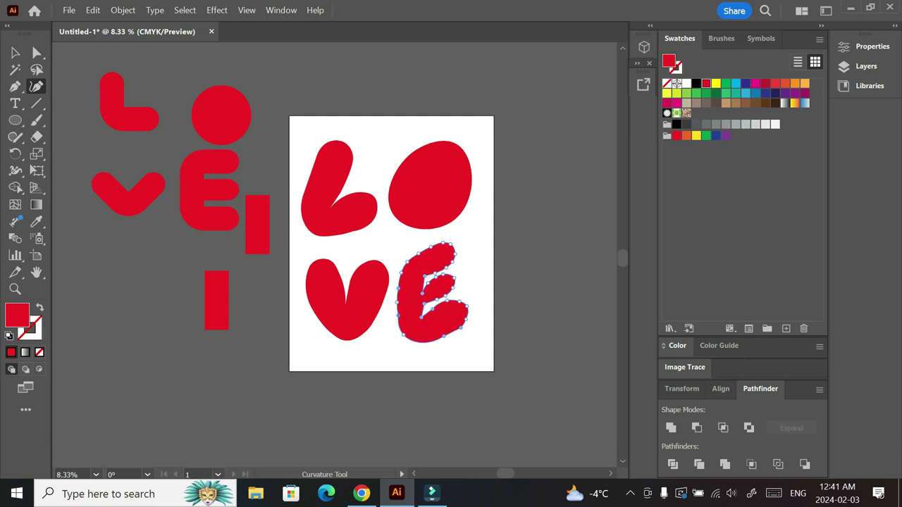
pyautogui.press('v')
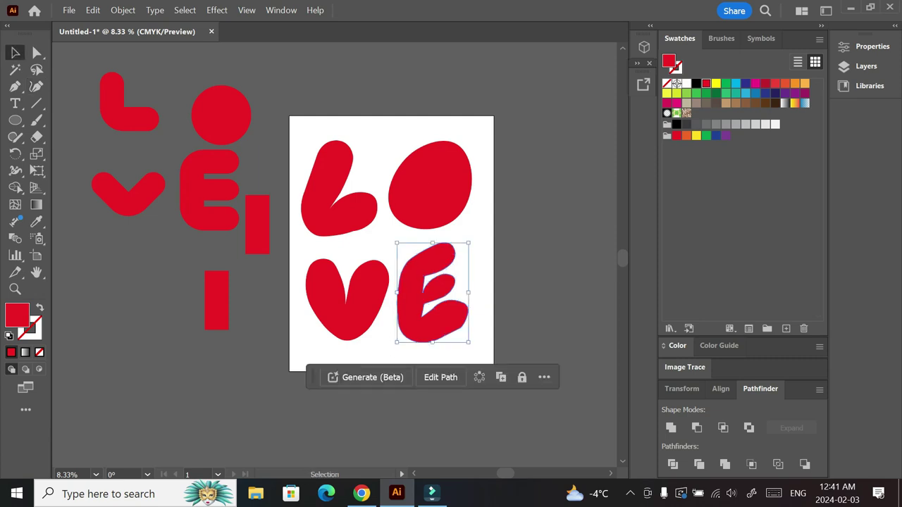
pyautogui.hotkey('ctrl', 'shift', 'a')
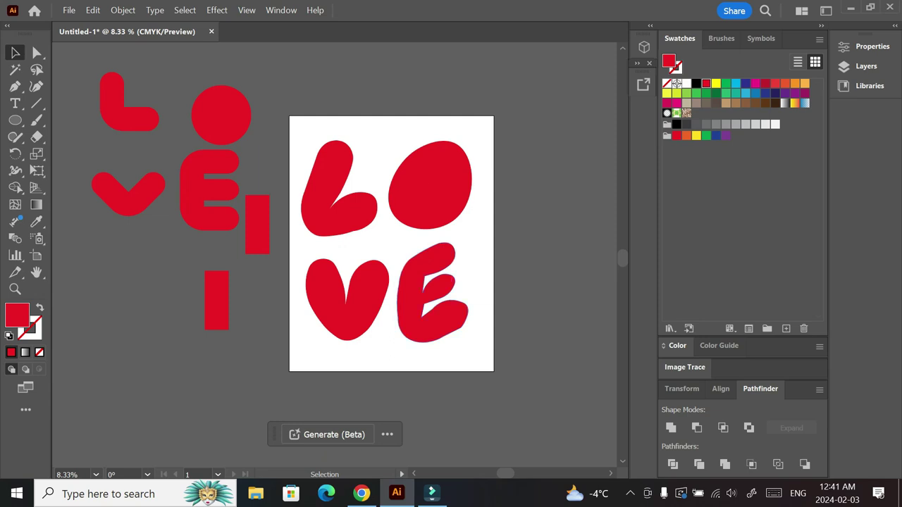
# Step: Fill the E on the artboard with the bright cyan-blue swatch
pyautogui.hotkey('ctrl', '+')
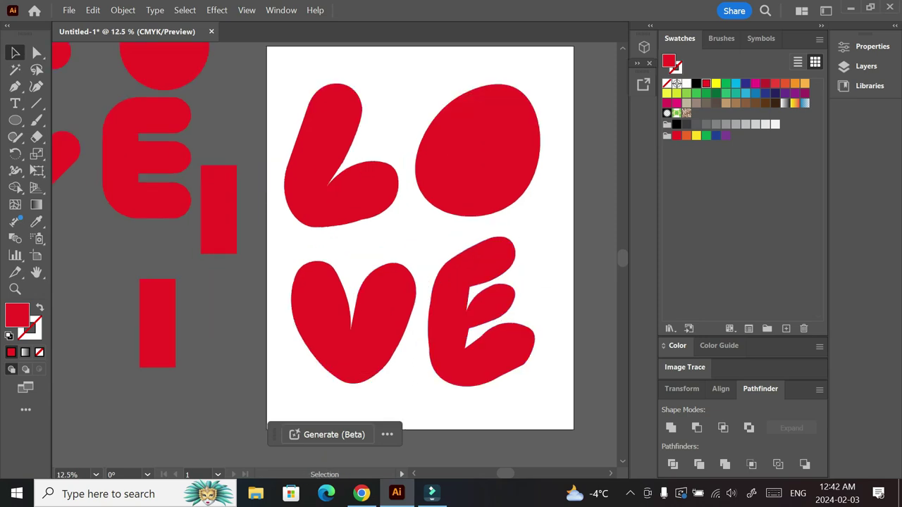
pyautogui.scroll(1, 341, 249)
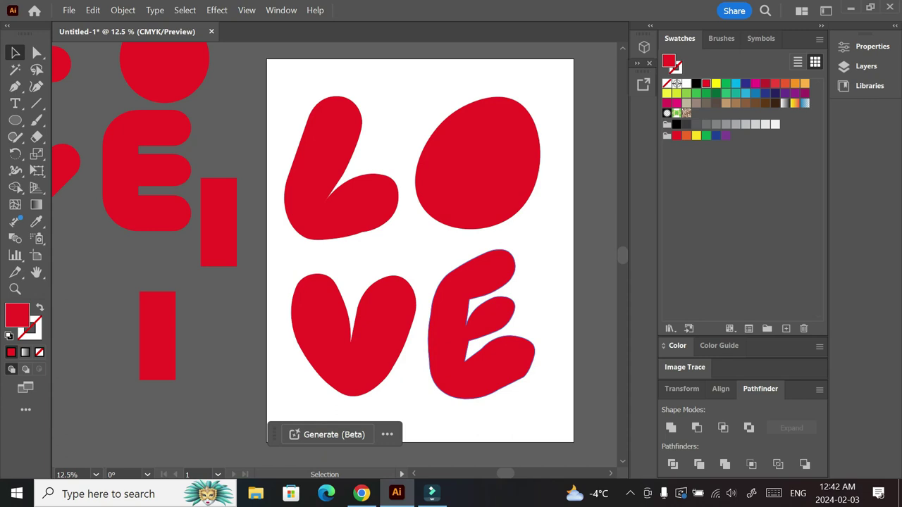
pyautogui.click(449, 342)
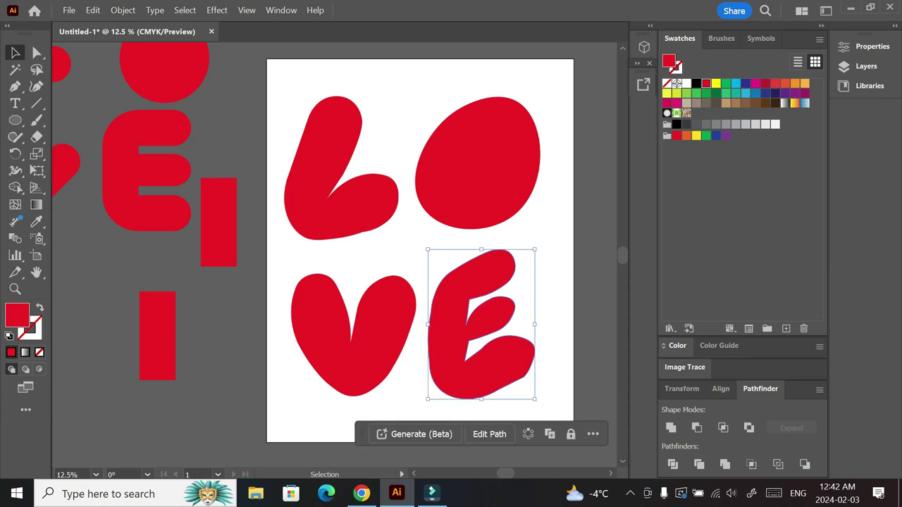
pyautogui.click(735, 83)
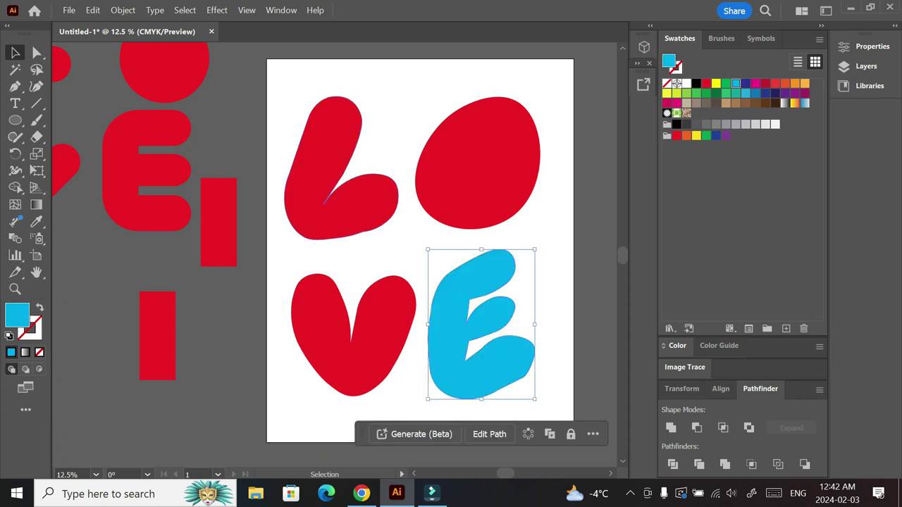
# Step: Fill the egg-shaped O with the bright yellow swatch
pyautogui.click(318, 182)
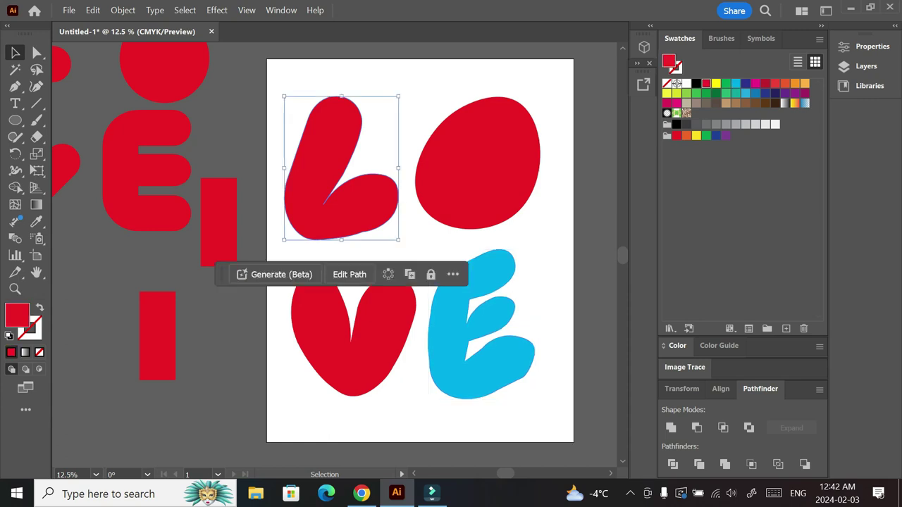
pyautogui.click(477, 163)
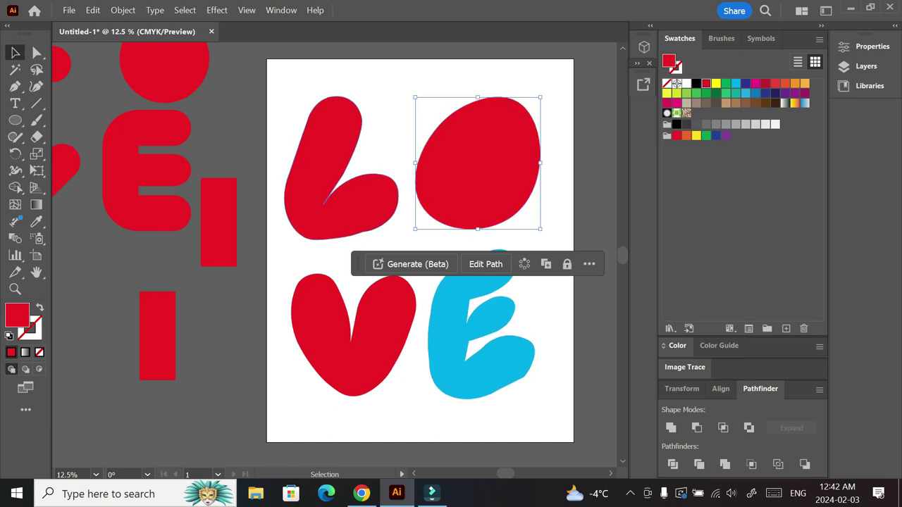
pyautogui.click(318, 182)
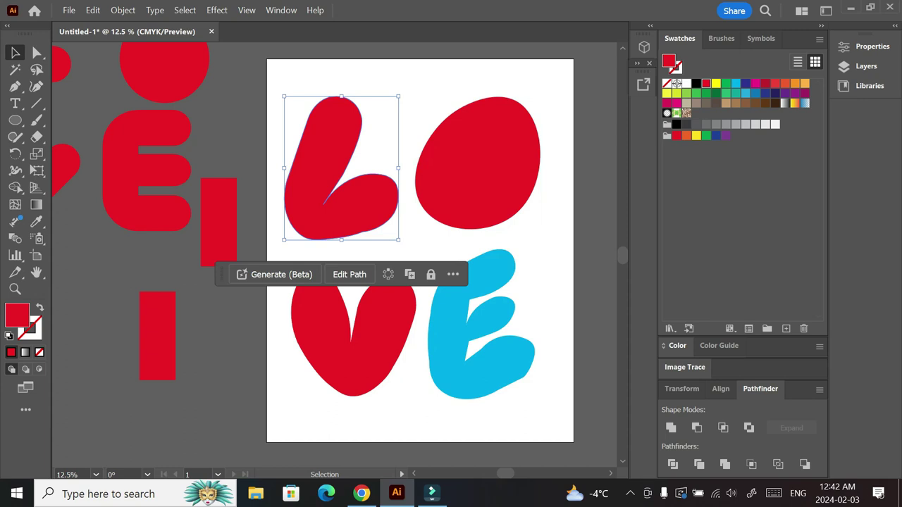
pyautogui.click(477, 163)
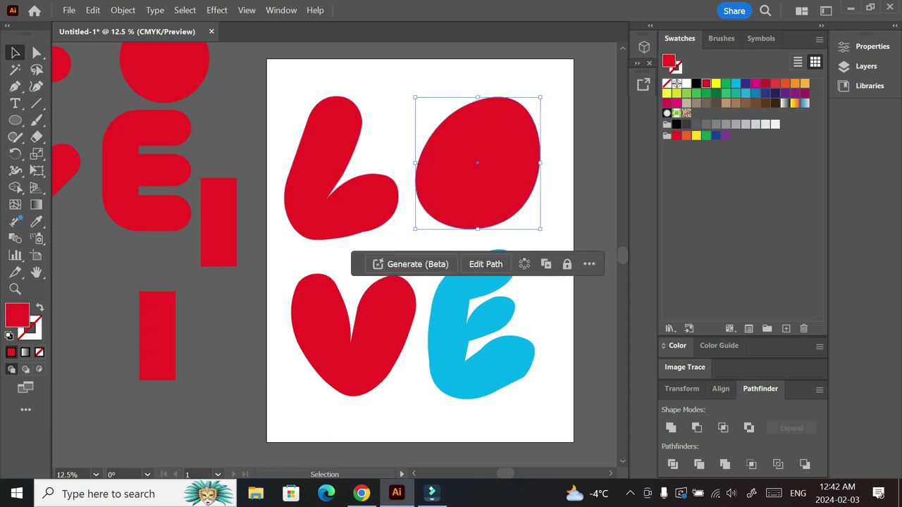
pyautogui.click(716, 83)
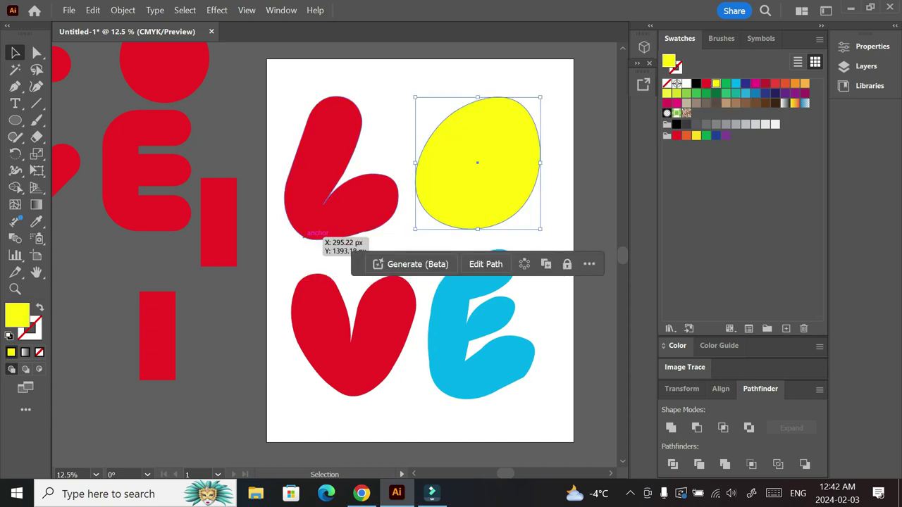
# Step: Try several green swatches on the L, settle on a teal-green fill and deselect the letter
pyautogui.click(324, 204)
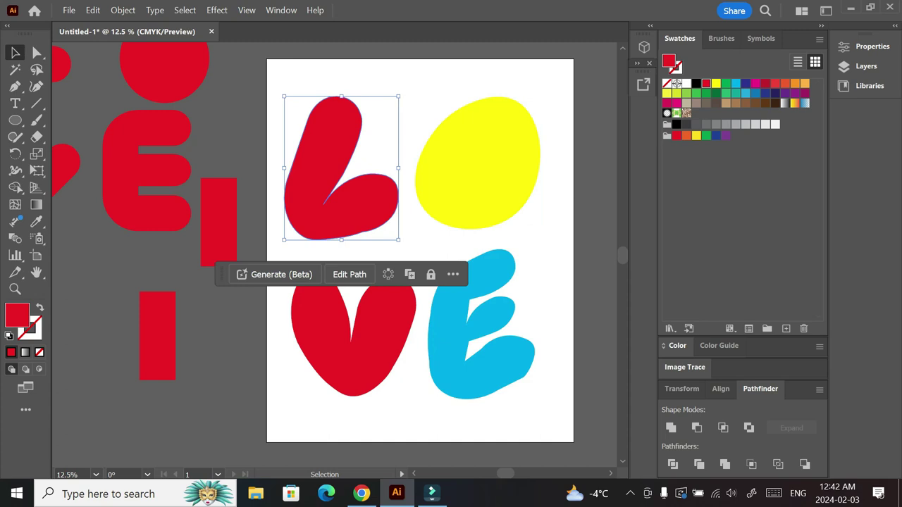
pyautogui.click(726, 83)
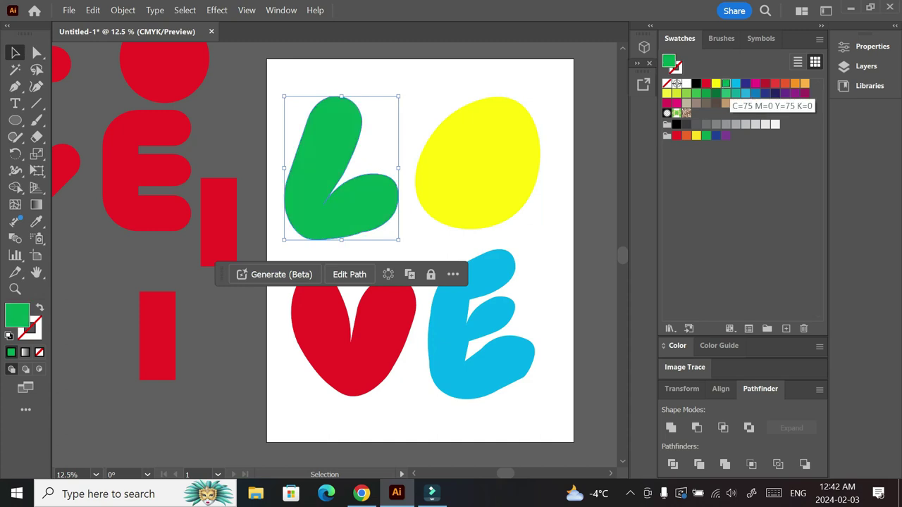
pyautogui.click(726, 93)
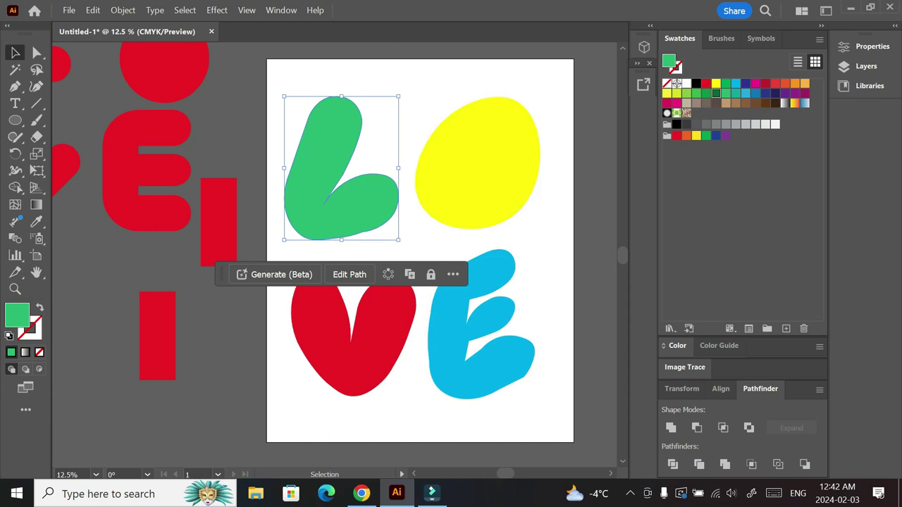
pyautogui.click(716, 93)
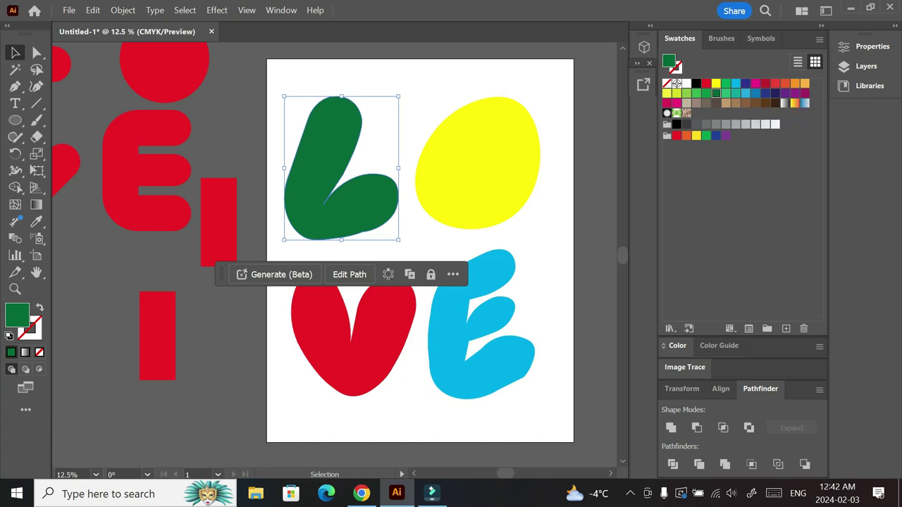
pyautogui.click(736, 93)
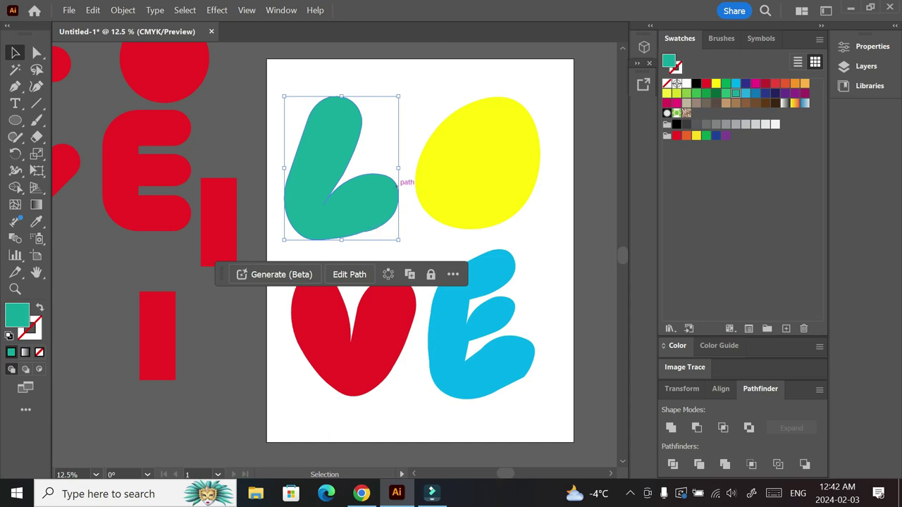
pyautogui.click(409, 134)
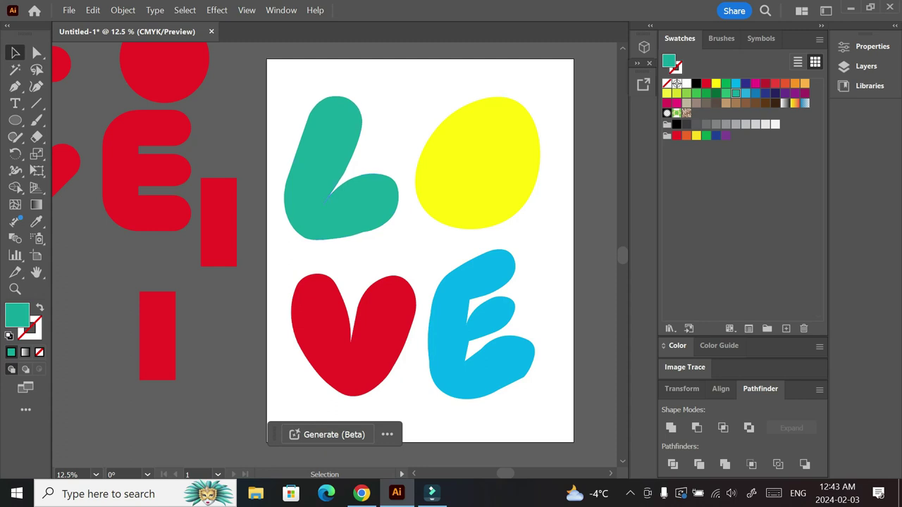
# Step: Smooth the teal-green L's path with auto-smooth and deselect the letter
pyautogui.click(325, 200)
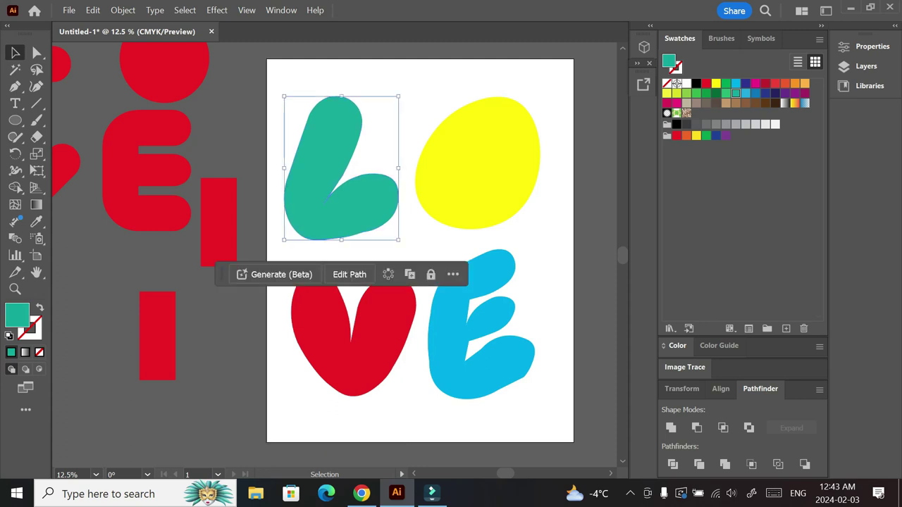
pyautogui.rightClick(325, 199)
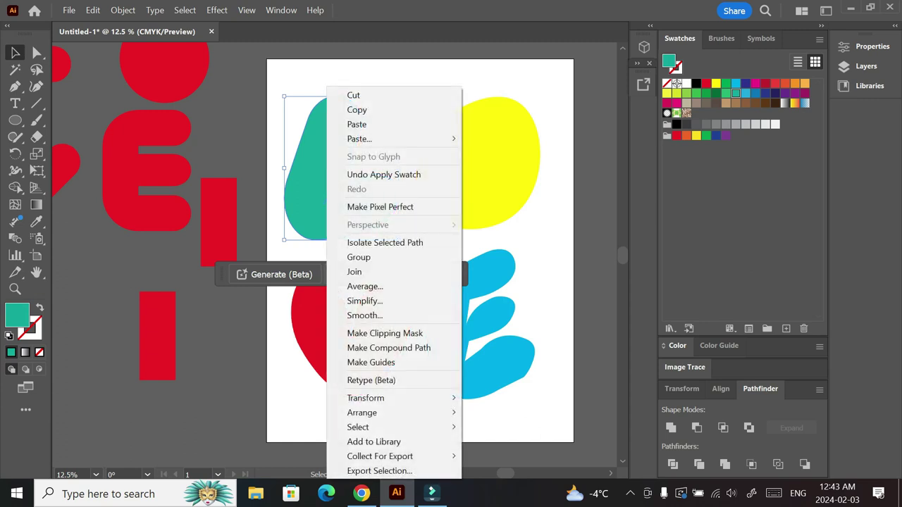
pyautogui.click(216, 11)
pyautogui.moveTo(122, 11)
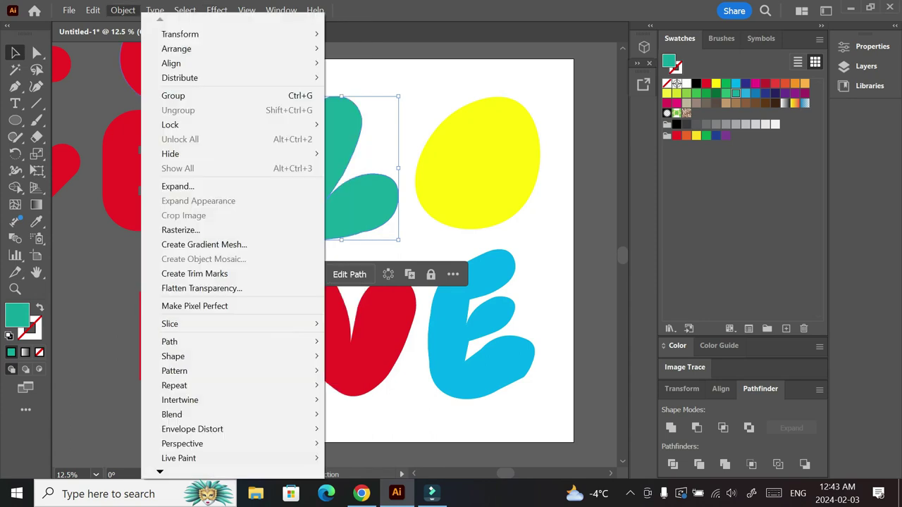
pyautogui.press('a')
pyautogui.press('s')
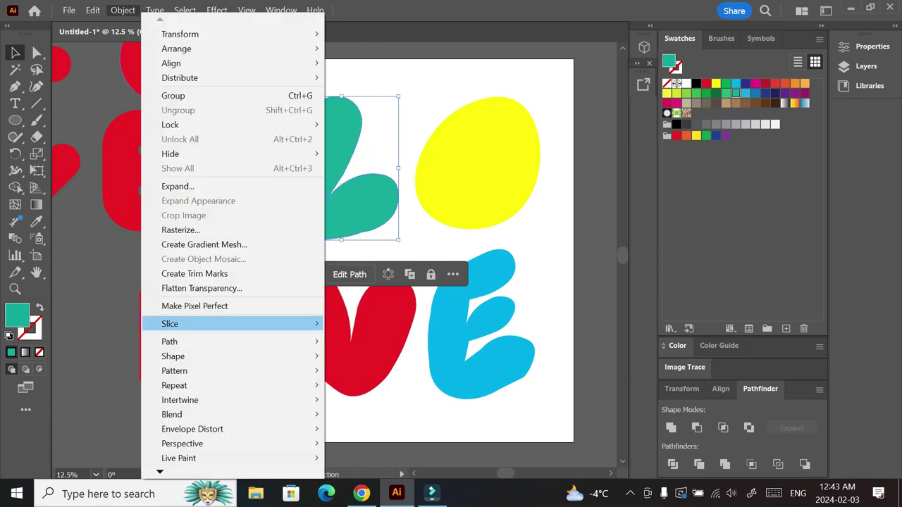
pyautogui.press('s')
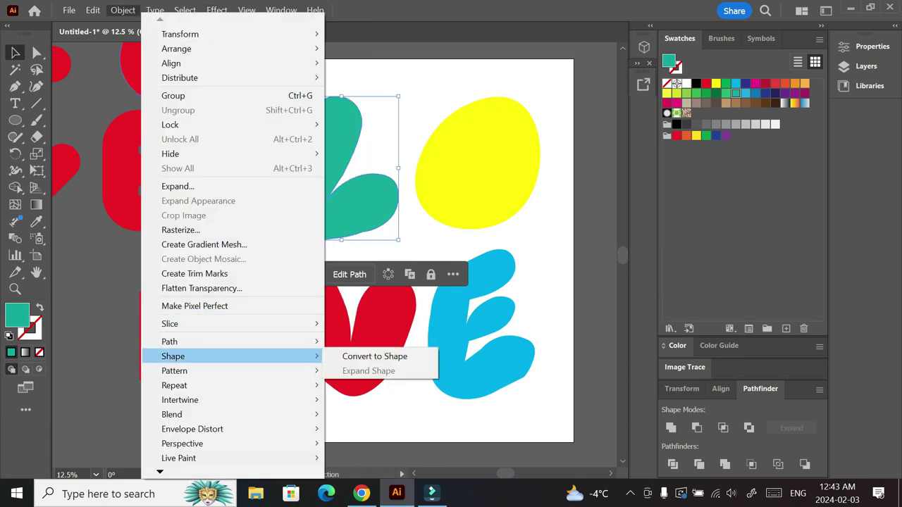
pyautogui.moveTo(170, 341)
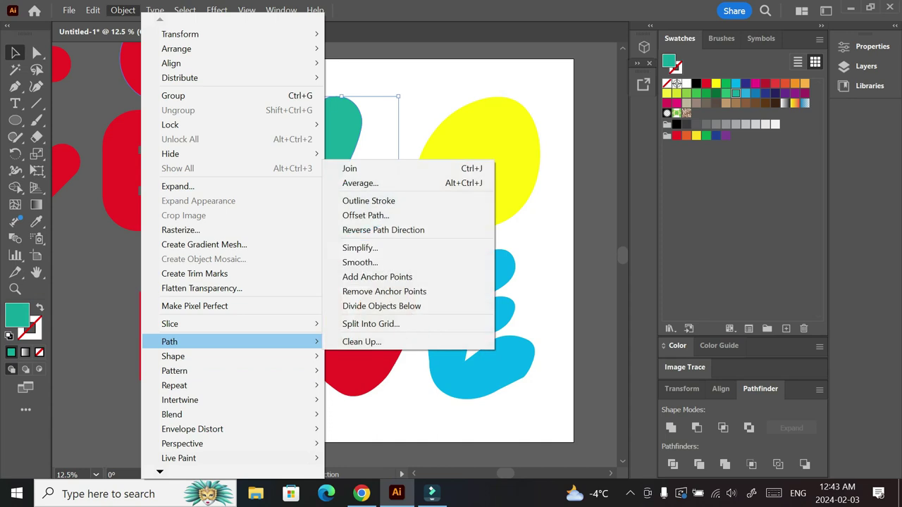
pyautogui.click(360, 263)
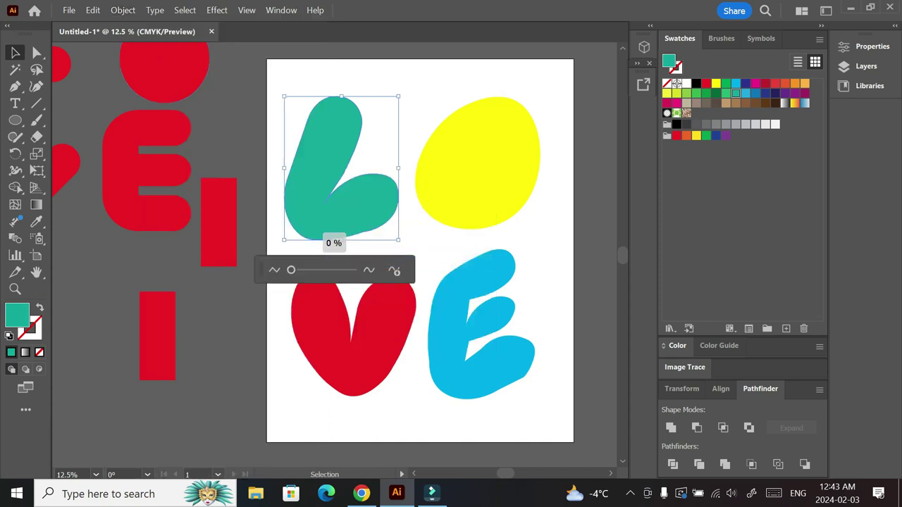
pyautogui.moveTo(291, 270); pyautogui.dragTo(303, 269)
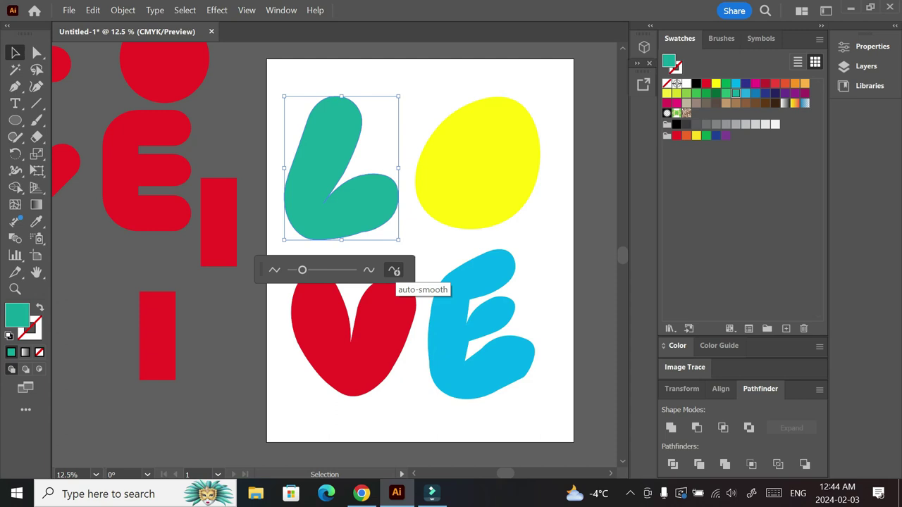
pyautogui.click(393, 270)
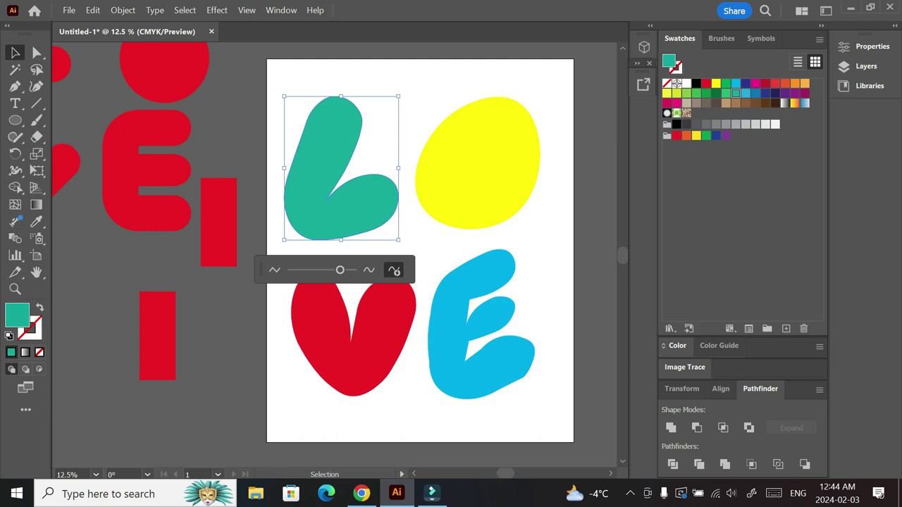
pyautogui.hotkey('ctrl', 'shift', 'a')
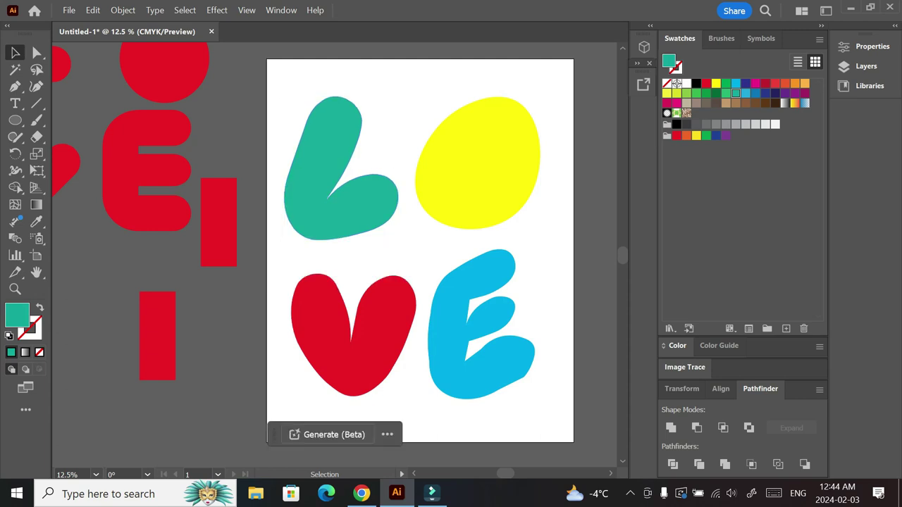
# Step: Apply auto-smooth to the path of the yellow egg-shaped O
pyautogui.click(539, 131)
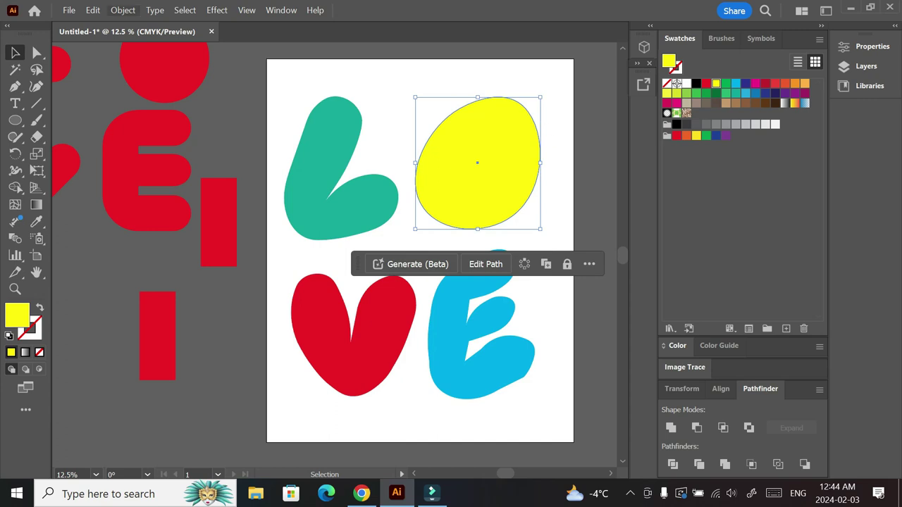
pyautogui.click(123, 10)
pyautogui.moveTo(211, 342)
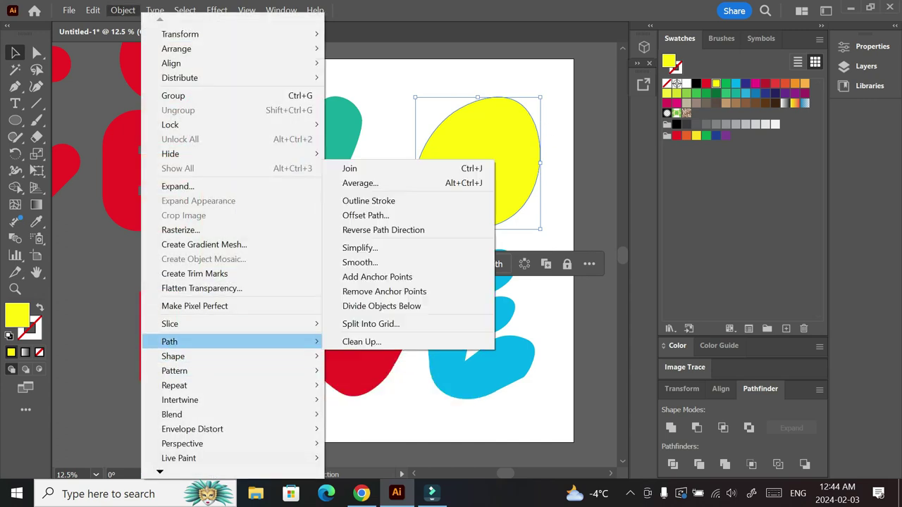
pyautogui.click(359, 262)
pyautogui.click(393, 270)
# Step: Simplify the path of the red V
pyautogui.click(380, 314)
pyautogui.click(352, 317)
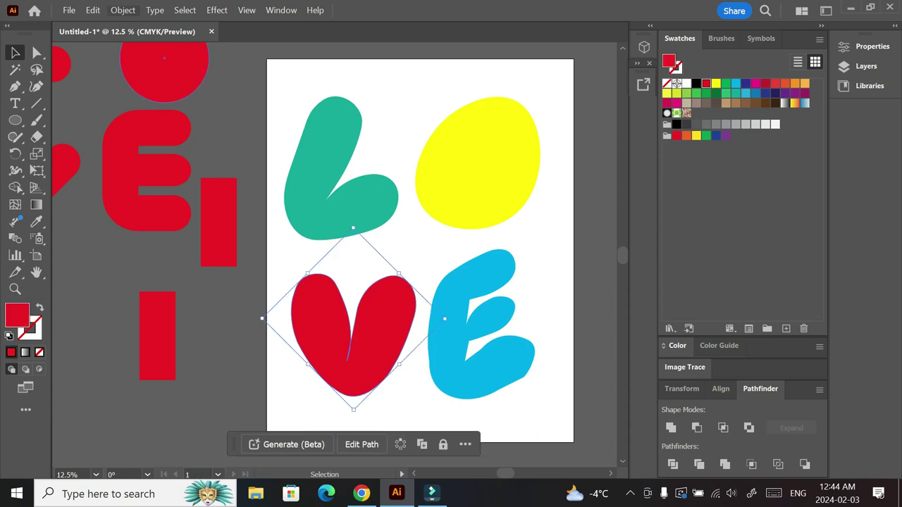
pyautogui.click(123, 10)
pyautogui.moveTo(171, 342)
pyautogui.click(359, 249)
# Step: Smooth the path of the cyan-blue E to slightly more than half strength and deselect the letter
pyautogui.click(465, 310)
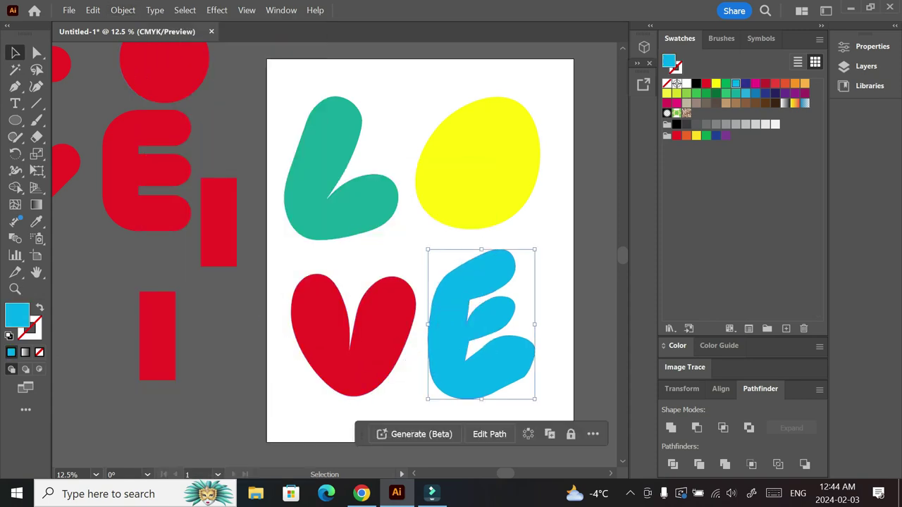
pyautogui.click(123, 10)
pyautogui.moveTo(205, 340)
pyautogui.click(360, 262)
pyautogui.moveTo(291, 269); pyautogui.dragTo(328, 270)
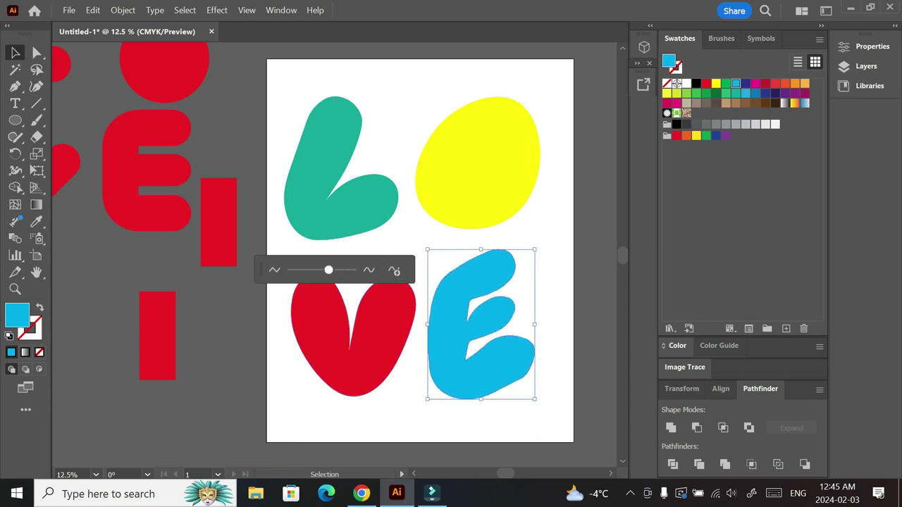
pyautogui.click(592, 303)
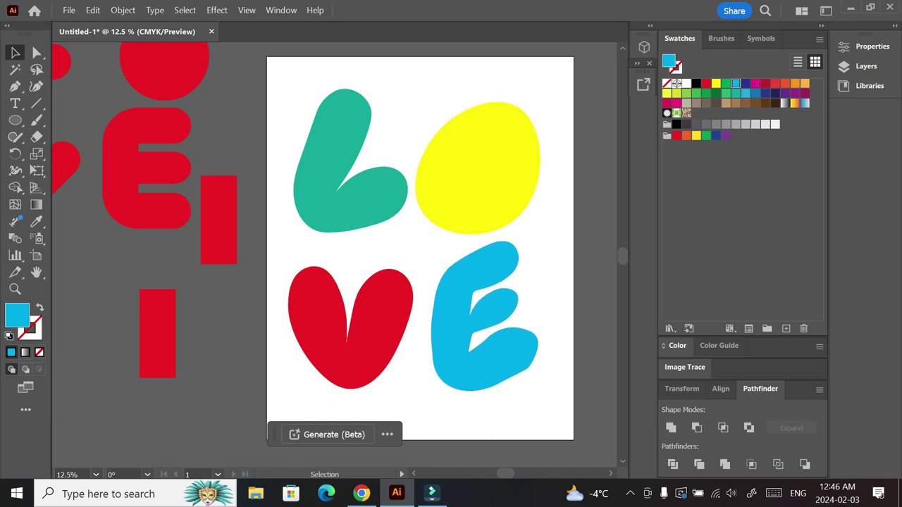
# Step: Draw small upright ellipses as highlights on the O's upper part, the E's lower part, the V's left arm and the L's lower corner
pyautogui.scroll(2, 420, 246)
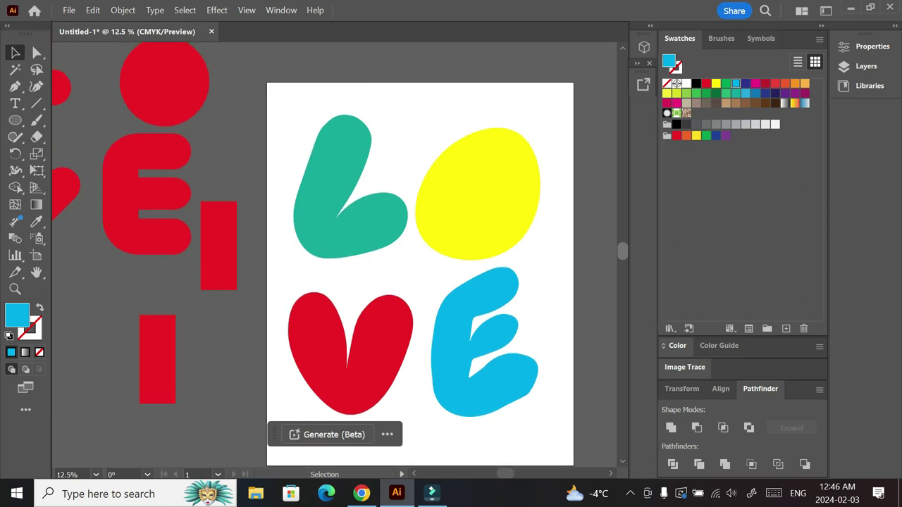
pyautogui.scroll(-2, 420, 247)
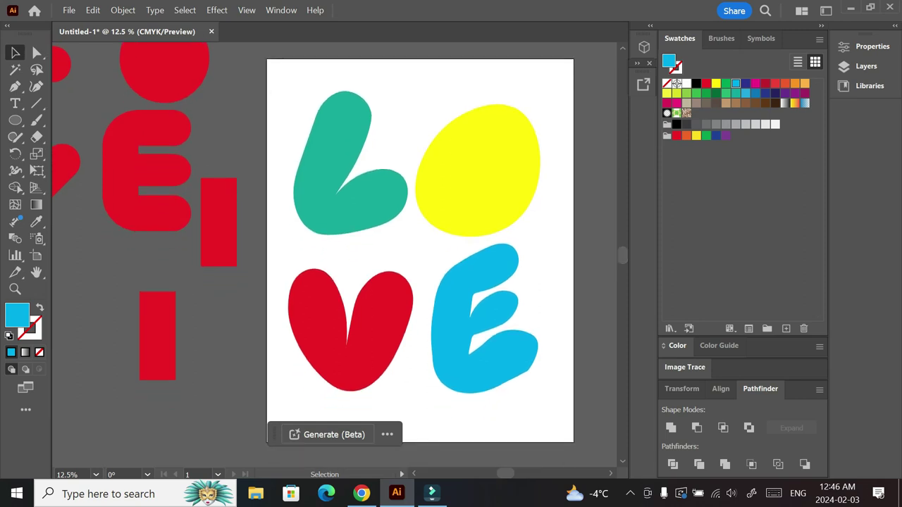
pyautogui.press('l')
pyautogui.moveTo(513, 126); pyautogui.dragTo(506, 152)
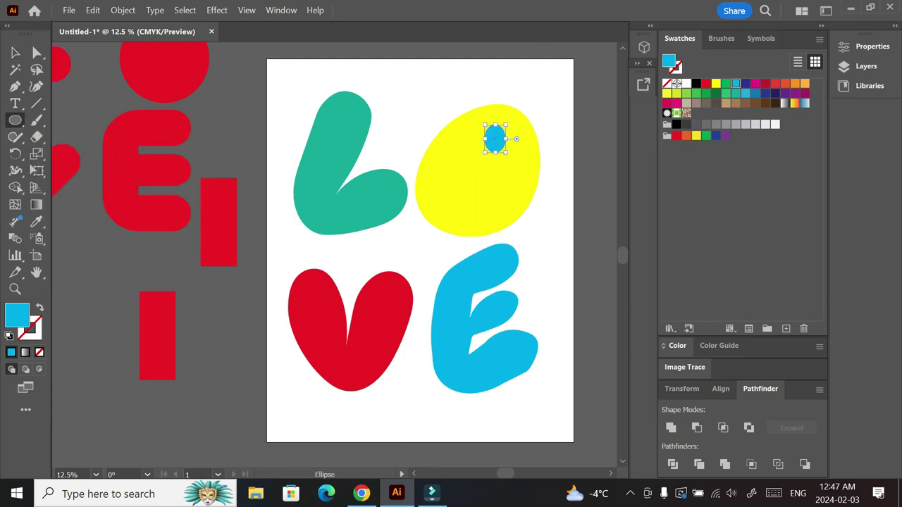
pyautogui.moveTo(448, 364); pyautogui.dragTo(442, 373)
pyautogui.moveTo(295, 297); pyautogui.dragTo(302, 315)
pyautogui.moveTo(320, 198)
pyautogui.mouseDown()
pyautogui.moveTo(310, 220)
pyautogui.moveTo(318, 217)
pyautogui.mouseUp()
# Step: Reshape the L's small ellipse into an irregular oval with the Curvature tool and fill it with white
pyautogui.click(36, 87)
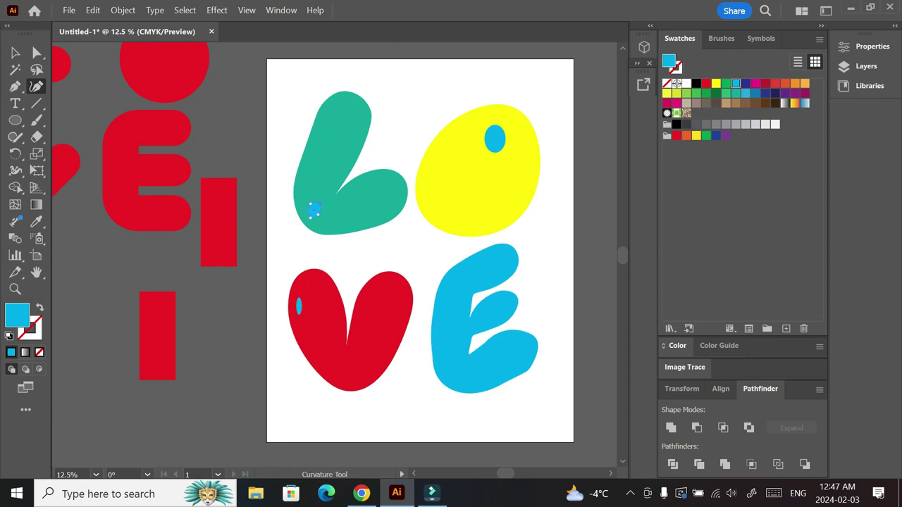
pyautogui.click(687, 83)
pyautogui.click(872, 46)
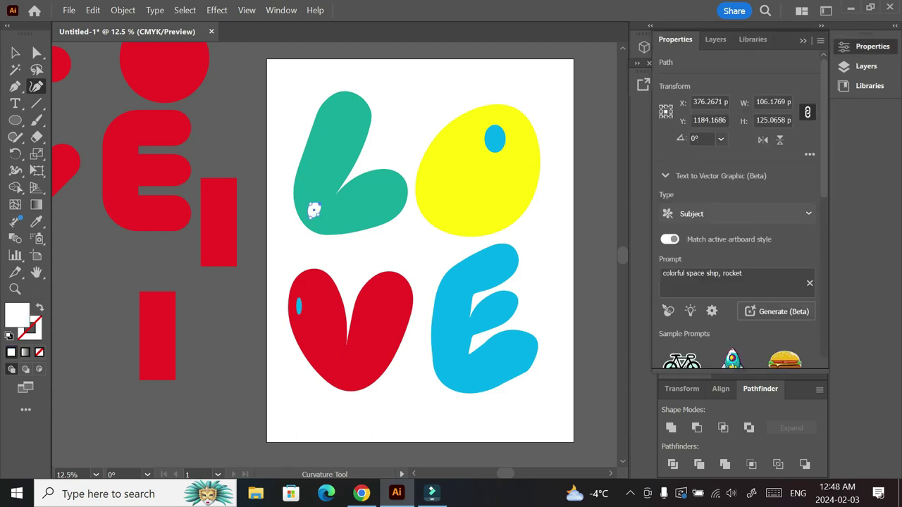
pyautogui.scroll(-5, 809, 213)
pyautogui.click(756, 167)
pyautogui.moveTo(753, 184)
pyautogui.mouseDown()
pyautogui.moveTo(726, 184)
pyautogui.moveTo(754, 184)
pyautogui.mouseUp()
# Step: Try Lighten, Darken, Soft Light, Hard Light, Difference, Color Burn, Hue and Color blending on the L's white highlight, then restore Normal
pyautogui.click(691, 167)
pyautogui.click(581, 194)
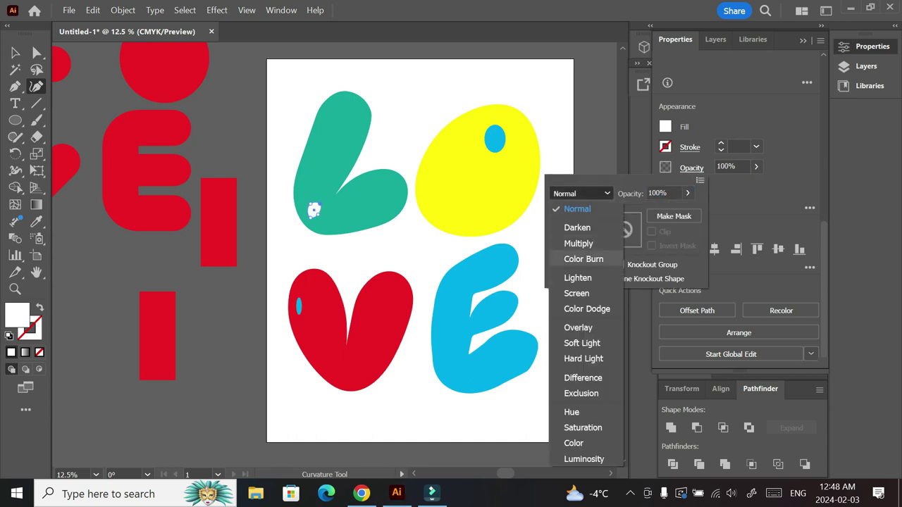
pyautogui.click(578, 278)
pyautogui.click(581, 194)
pyautogui.click(577, 228)
pyautogui.click(581, 193)
pyautogui.click(577, 342)
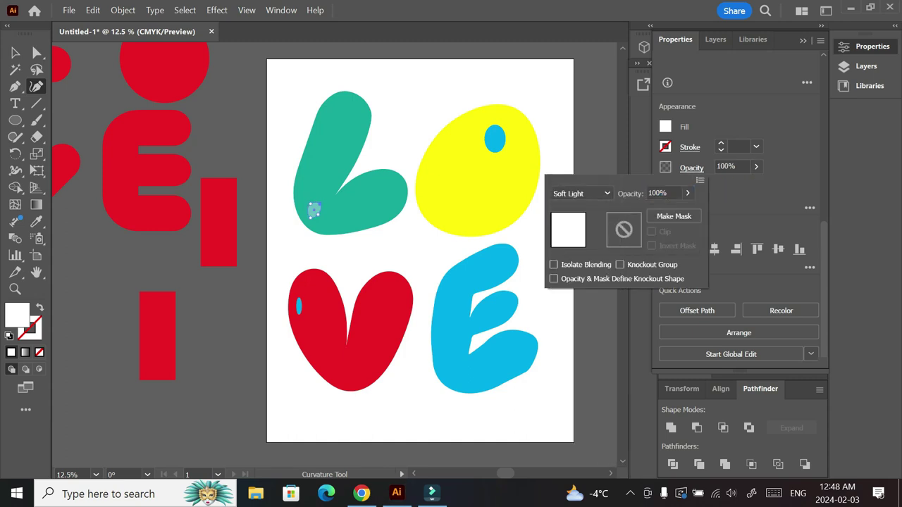
pyautogui.click(581, 193)
pyautogui.click(578, 358)
pyautogui.click(581, 193)
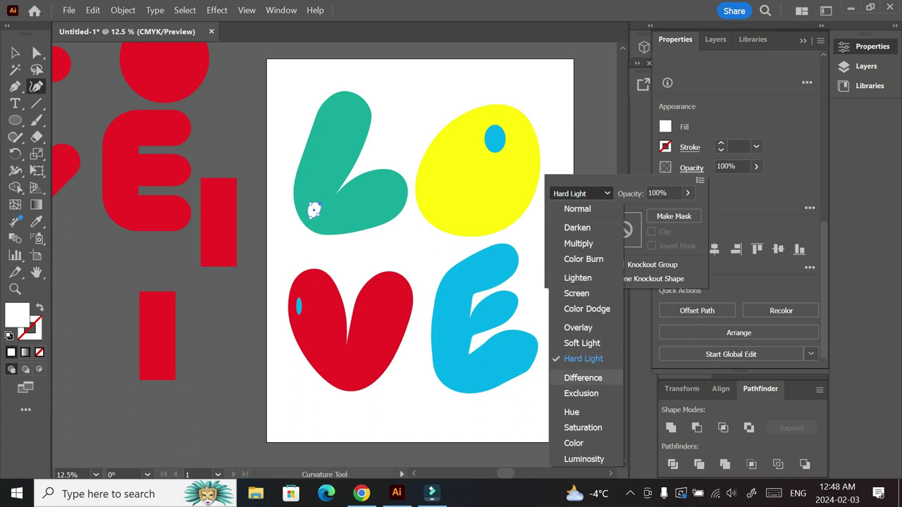
pyautogui.click(581, 377)
pyautogui.click(581, 193)
pyautogui.click(582, 259)
pyautogui.click(581, 194)
pyautogui.click(580, 413)
pyautogui.click(582, 193)
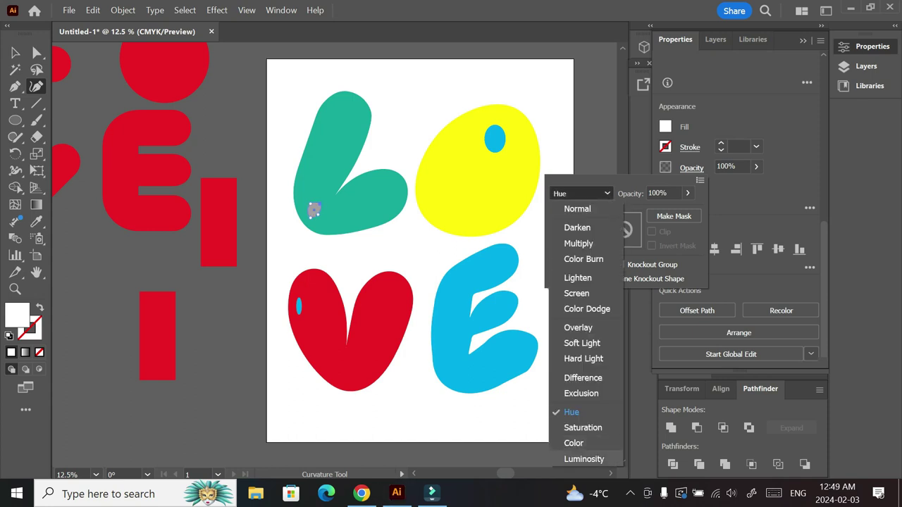
pyautogui.click(577, 441)
pyautogui.click(581, 193)
pyautogui.click(578, 209)
pyautogui.click(598, 193)
pyautogui.click(578, 210)
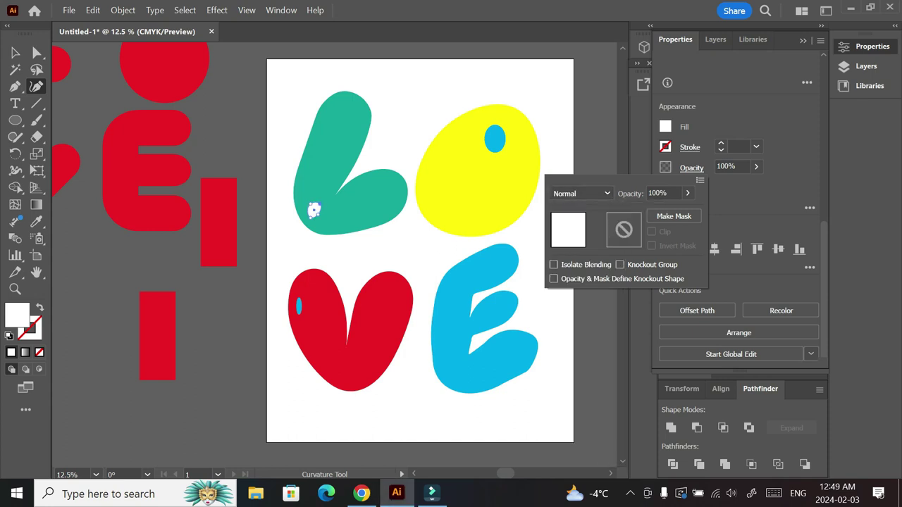
# Step: Set the opacity of the L's white highlight to 80% and deselect it
pyautogui.click(756, 167)
pyautogui.moveTo(757, 184); pyautogui.dragTo(743, 184)
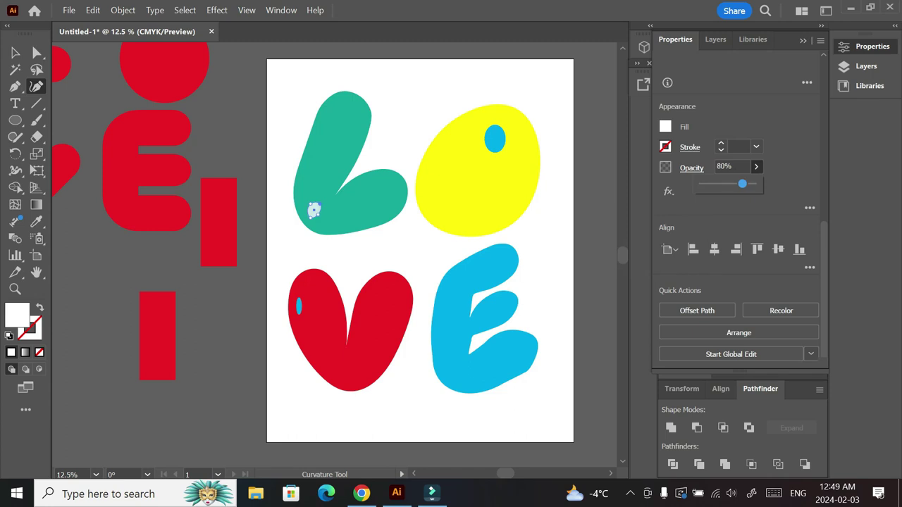
pyautogui.press('v')
pyautogui.click(416, 91)
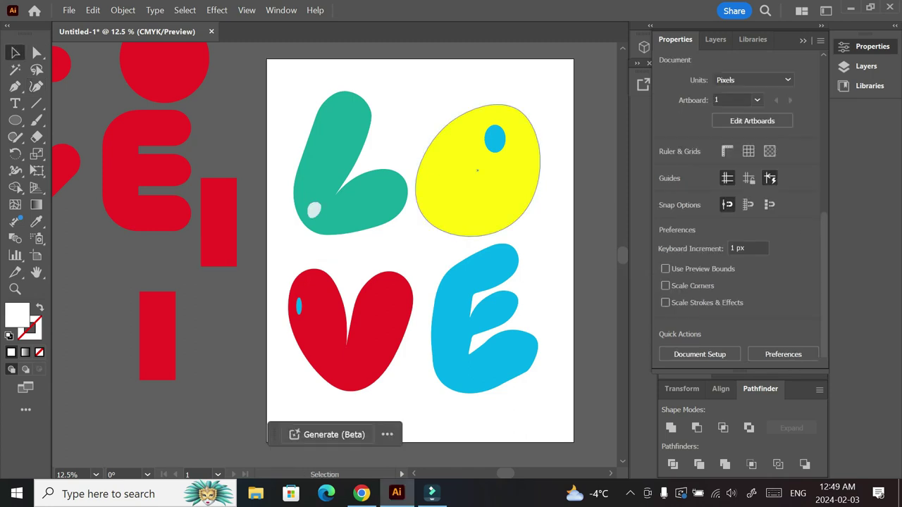
# Step: Reshape the ellipse on the O with the Curvature tool into an oval slanting up to the right
pyautogui.click(496, 139)
pyautogui.click(36, 87)
pyautogui.moveTo(485, 139); pyautogui.dragTo(505, 127)
pyautogui.moveTo(495, 124)
pyautogui.mouseDown()
pyautogui.moveTo(487, 129)
pyautogui.moveTo(503, 141)
pyautogui.moveTo(478, 146)
pyautogui.moveTo(499, 145)
pyautogui.moveTo(504, 130)
pyautogui.moveTo(484, 133)
pyautogui.moveTo(481, 148)
pyautogui.moveTo(502, 128)
pyautogui.mouseUp()
pyautogui.click(488, 150)
pyautogui.hotkey('ctrl', 'z')
pyautogui.click(498, 126)
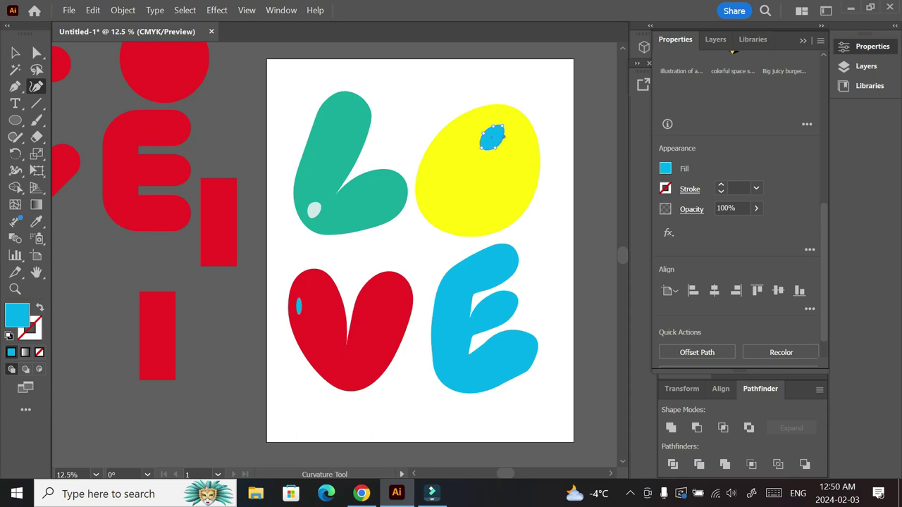
pyautogui.click(483, 133)
# Step: Set the O's highlight to 82% opacity, fill it with white and deselect it
pyautogui.click(756, 208)
pyautogui.moveTo(755, 225); pyautogui.dragTo(744, 226)
pyautogui.click(665, 168)
pyautogui.click(532, 218)
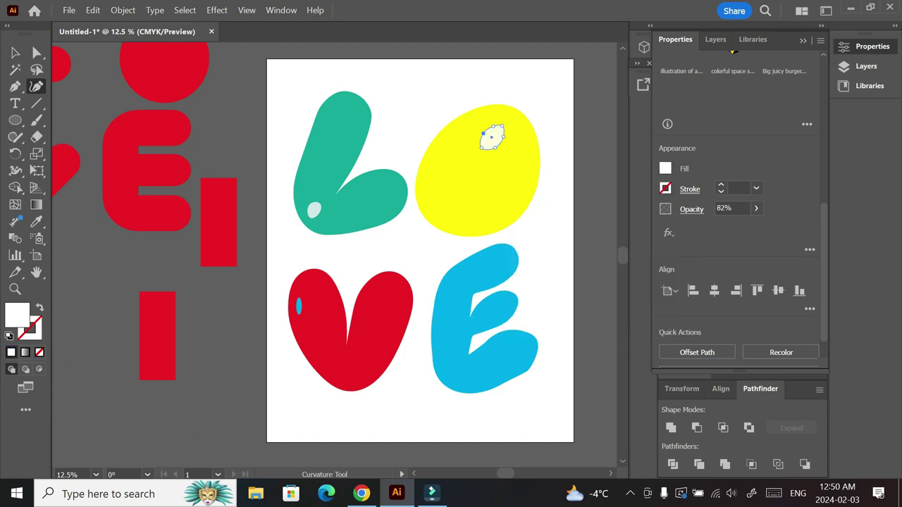
pyautogui.click(16, 53)
pyautogui.click(238, 141)
# Step: Fill the small ellipse on the V with white, set its opacity to 80% and deselect it
pyautogui.click(300, 308)
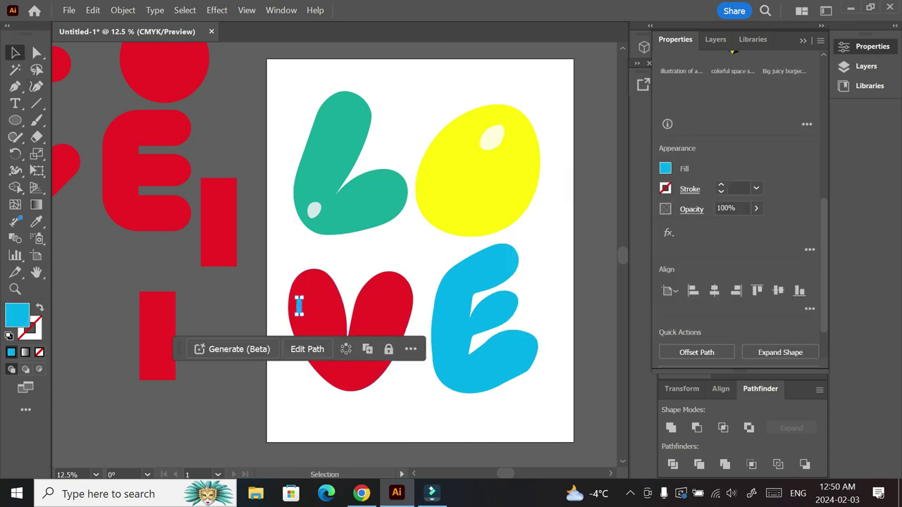
pyautogui.click(756, 209)
pyautogui.click(666, 169)
pyautogui.click(531, 218)
pyautogui.click(756, 209)
pyautogui.click(757, 208)
pyautogui.moveTo(756, 225); pyautogui.dragTo(732, 225)
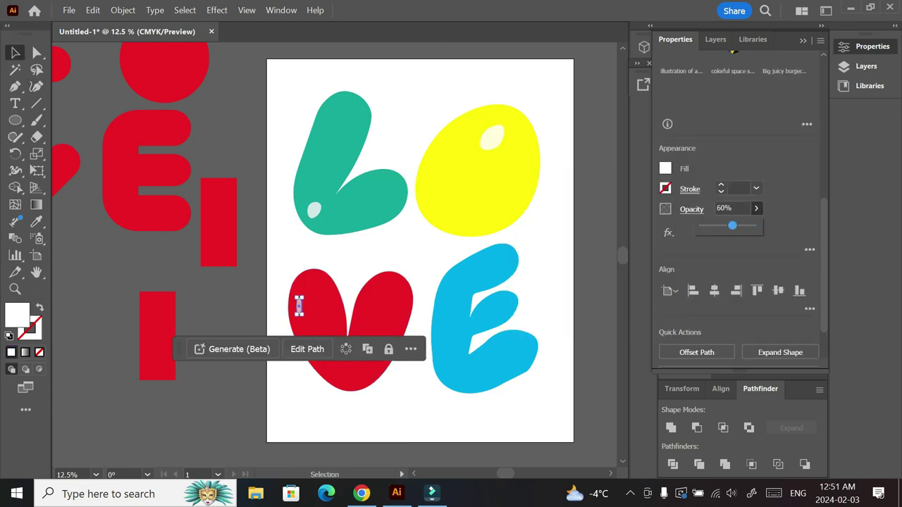
pyautogui.click(556, 262)
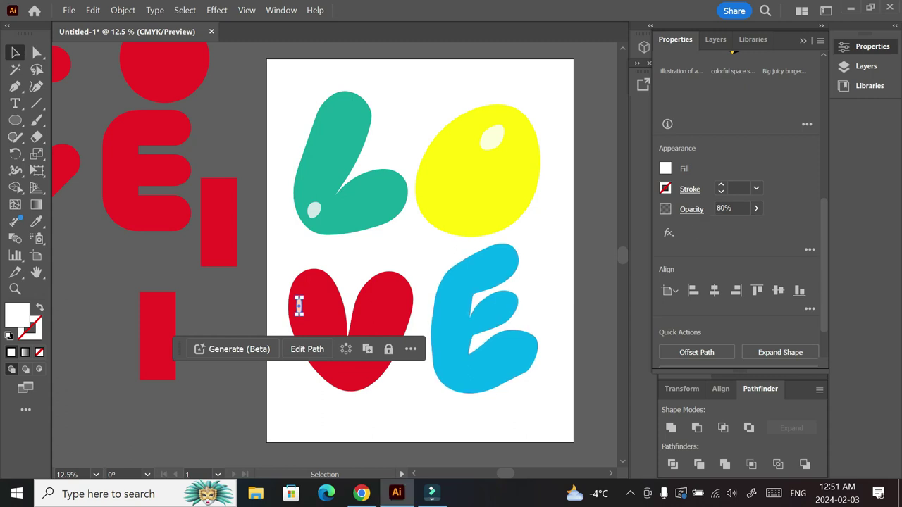
pyautogui.click(420, 251)
# Step: Duplicate the V's white highlight and place the copy on the E's middle arm
pyautogui.moveTo(299, 306); pyautogui.dragTo(453, 305)
pyautogui.moveTo(453, 304); pyautogui.dragTo(493, 308)
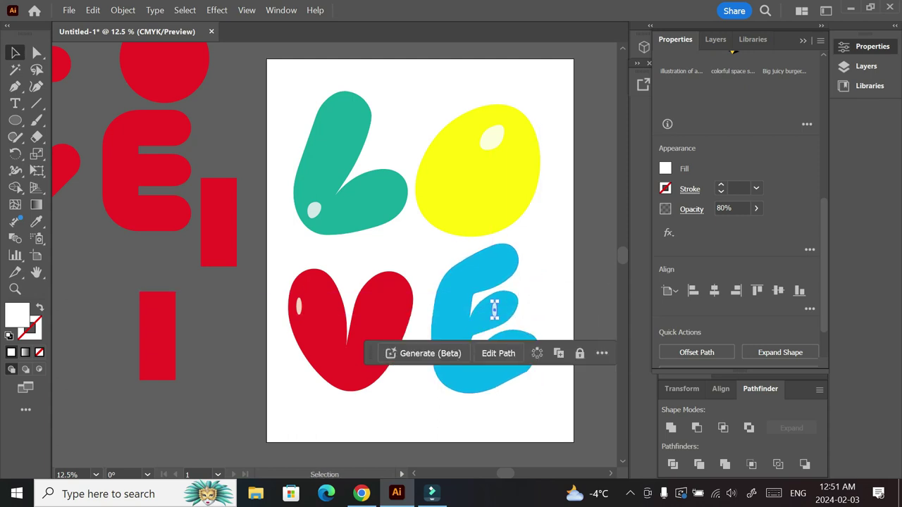
# Step: Try rotating the highlight on the E's middle arm by 330°, shifting it slightly within the arm
pyautogui.rightClick(494, 309)
pyautogui.moveTo(557, 398)
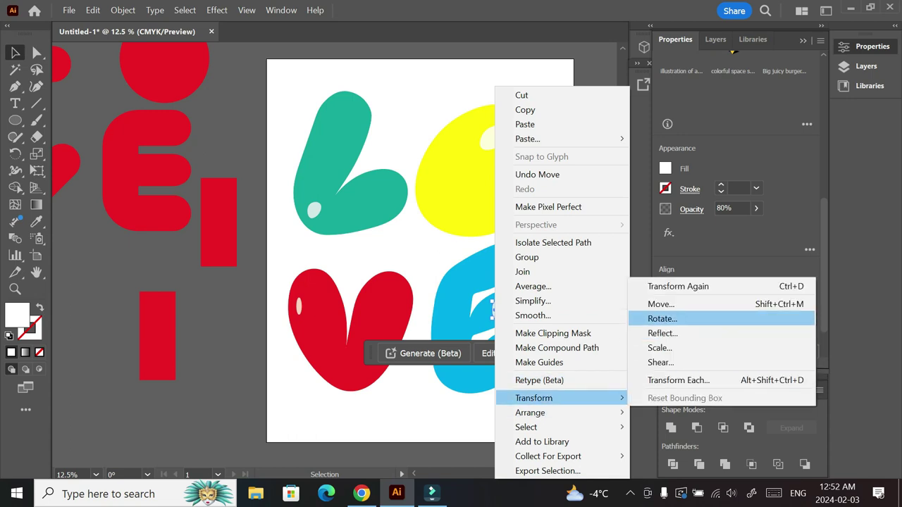
pyautogui.click(662, 319)
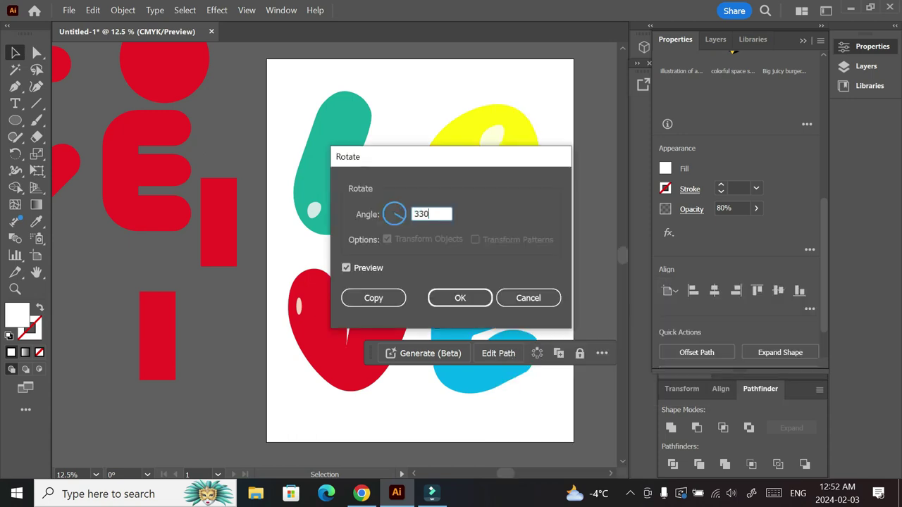
pyautogui.click(460, 298)
pyautogui.rightClick(491, 313)
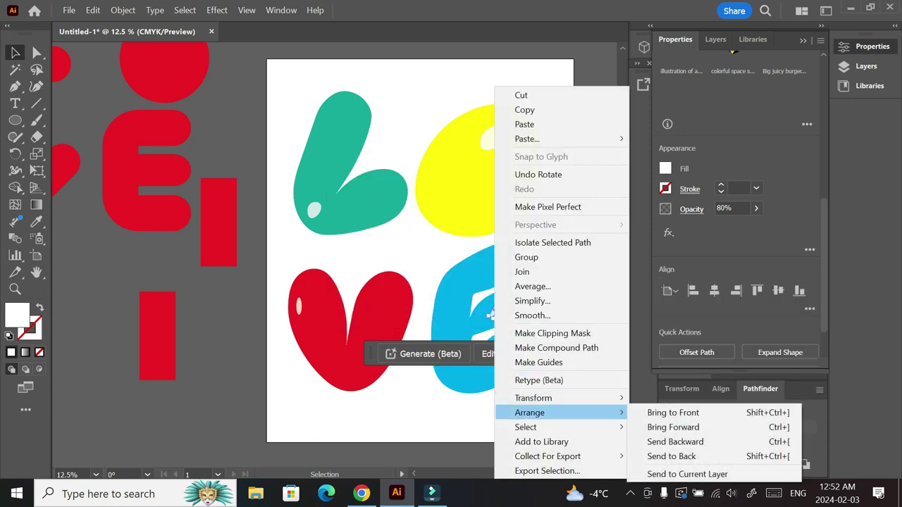
pyautogui.moveTo(491, 312); pyautogui.dragTo(493, 308)
pyautogui.rightClick(492, 309)
pyautogui.moveTo(533, 398)
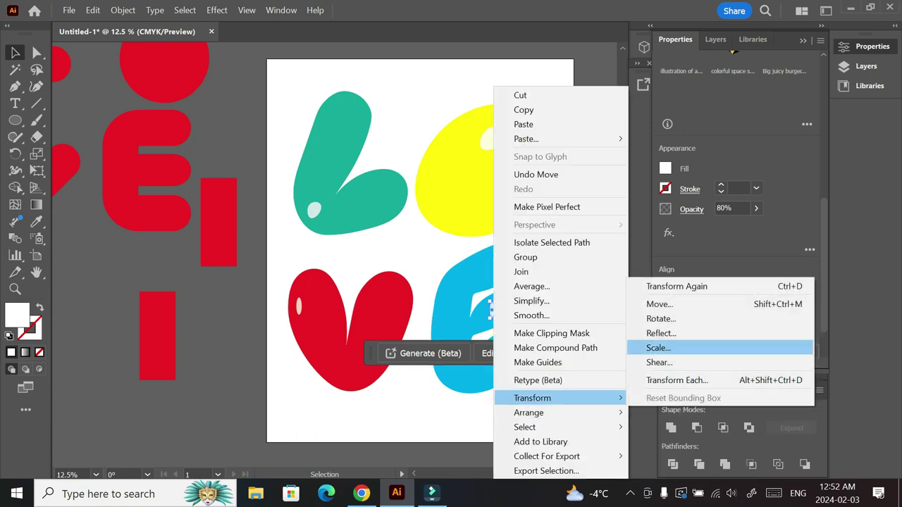
pyautogui.click(661, 319)
pyautogui.write('30')
pyautogui.click(459, 297)
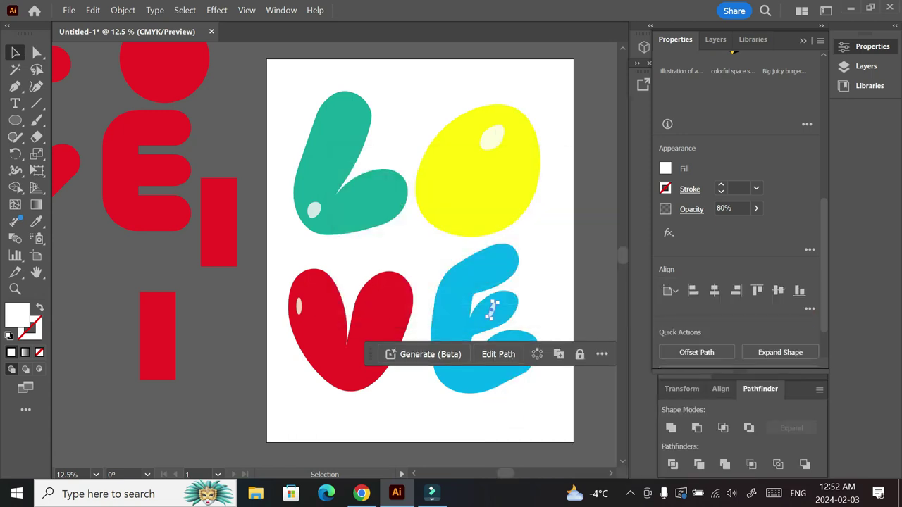
# Step: Rotate the E's highlight by 270° so it lies horizontally
pyautogui.rightClick(492, 313)
pyautogui.moveTo(519, 395)
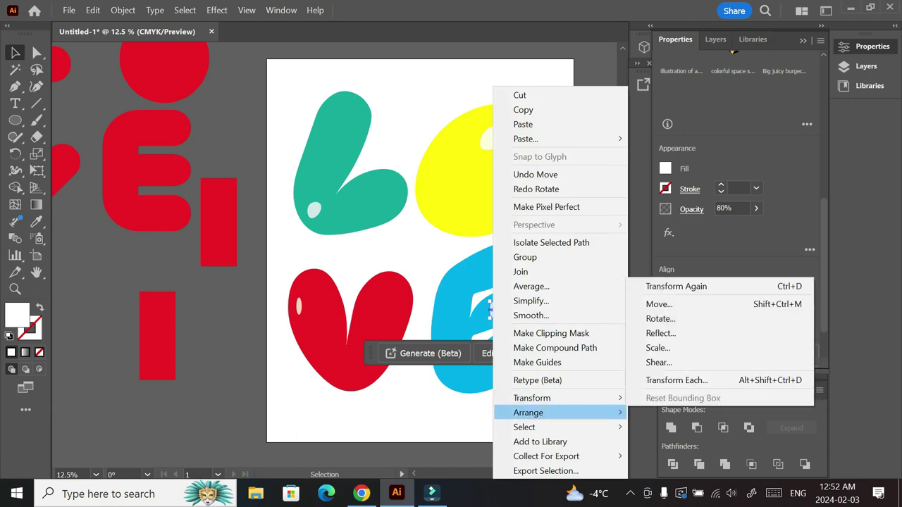
pyautogui.click(661, 318)
pyautogui.write('270')
pyautogui.press('Return')
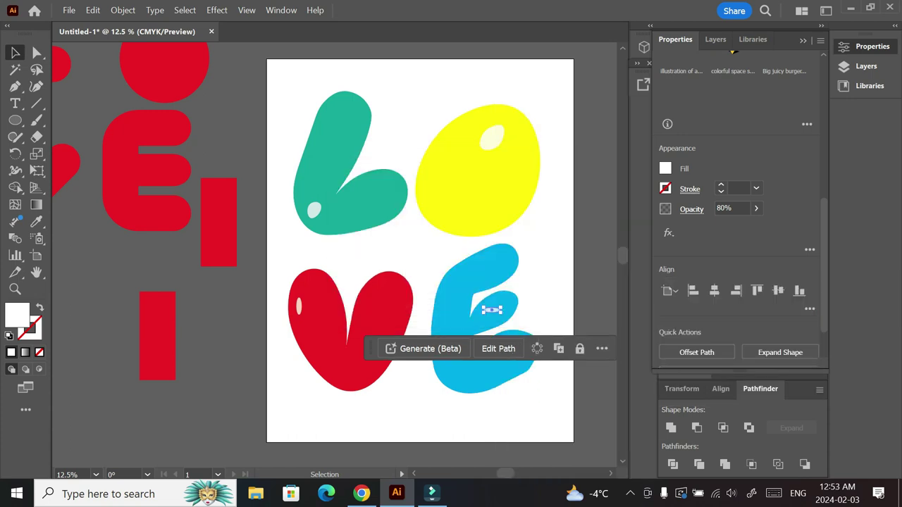
# Step: Rotate the E's highlight by another 20° to follow the slant of the middle arm and deselect it
pyautogui.click(491, 310)
pyautogui.click(489, 308)
pyautogui.rightClick(491, 310)
pyautogui.moveTo(531, 398)
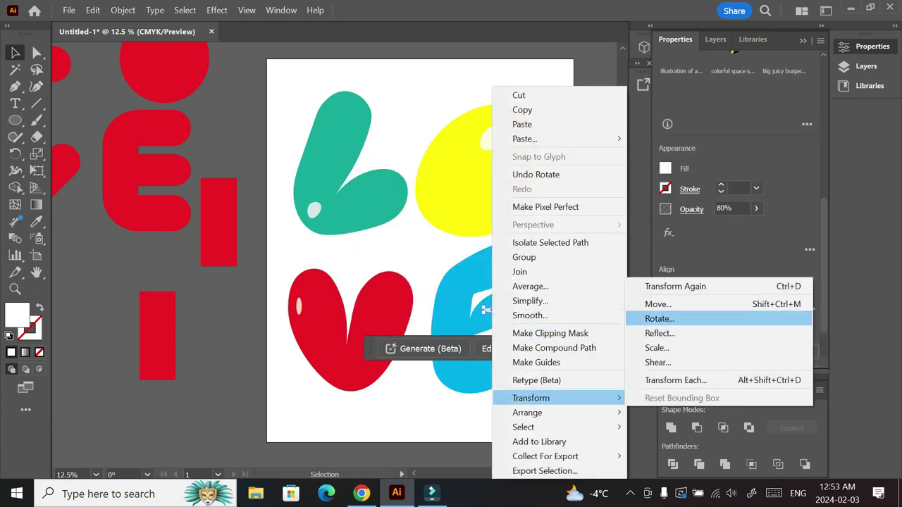
pyautogui.click(661, 319)
pyautogui.write('20')
pyautogui.press('Return')
pyautogui.click(596, 318)
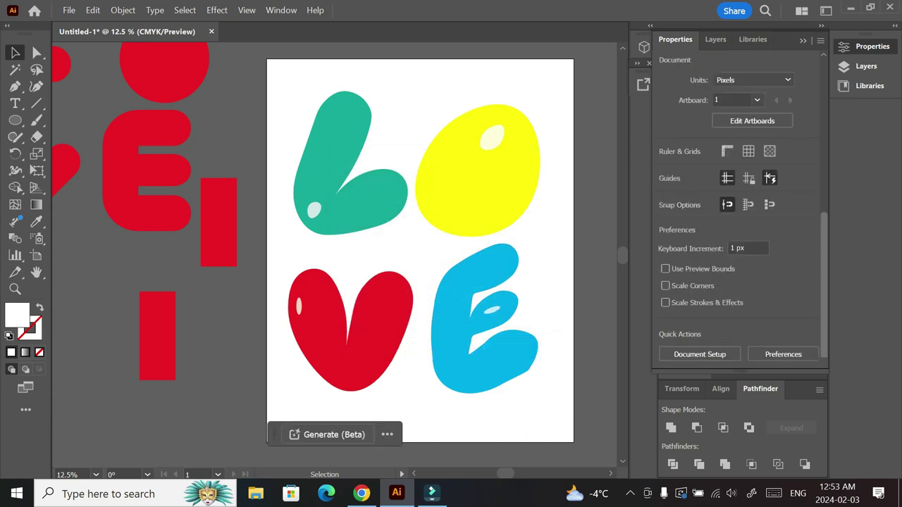
pyautogui.click(492, 310)
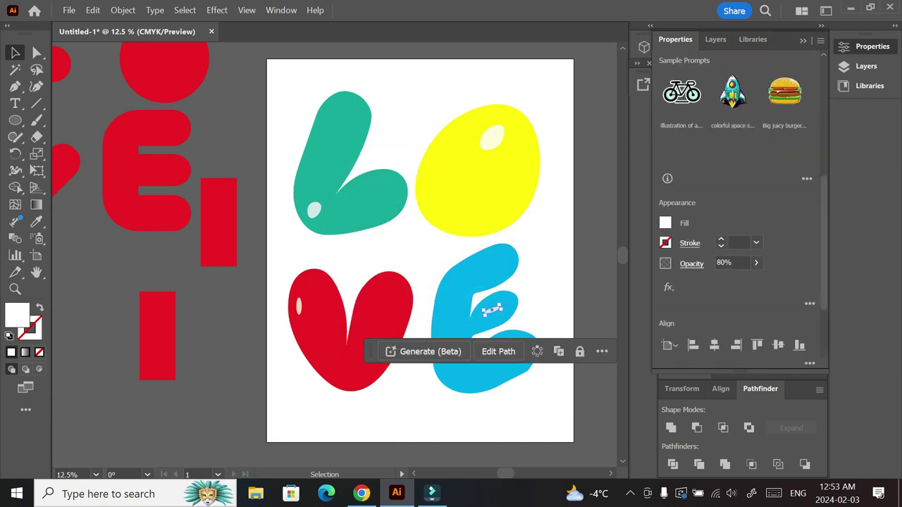
pyautogui.hotkey('ctrl', 'shift', 'a')
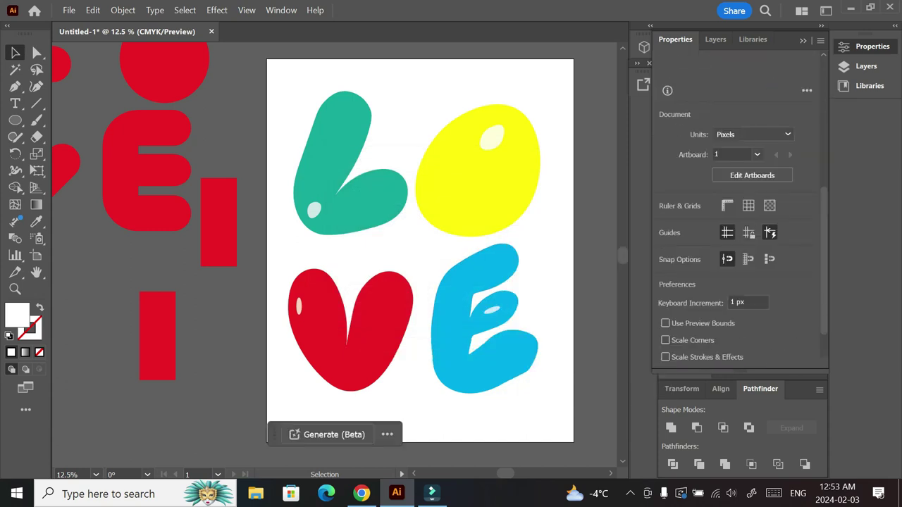
# Step: Apply a Gaussian Blur to the V's white highlight and deselect it
pyautogui.click(301, 305)
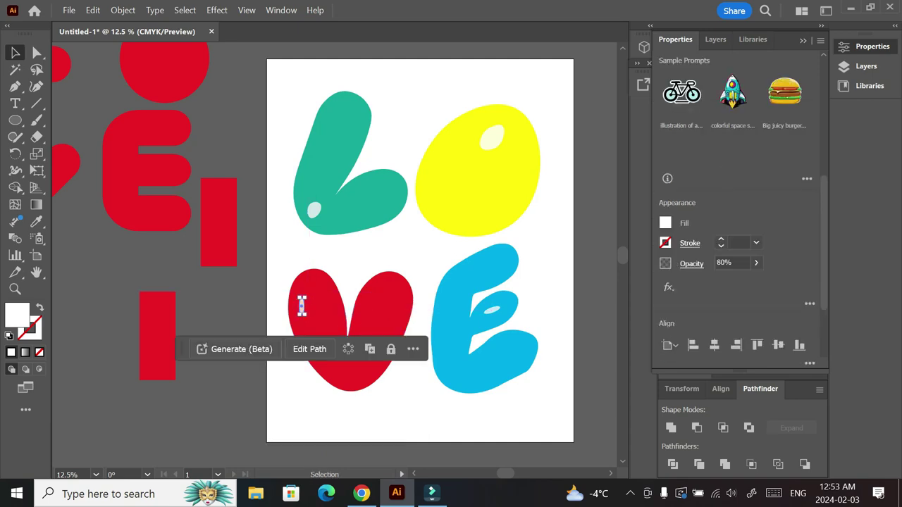
pyautogui.hotkey('alt', 'c')
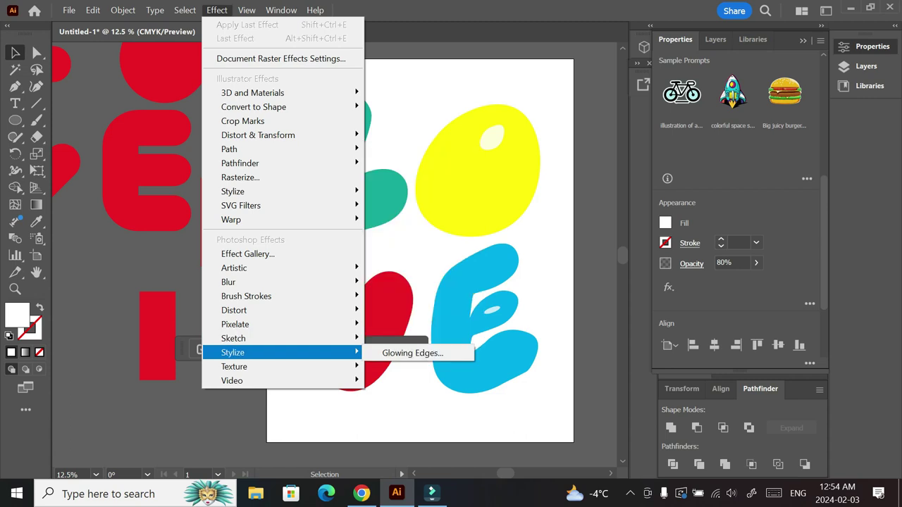
pyautogui.moveTo(282, 282)
pyautogui.press('Right')
pyautogui.press('Return')
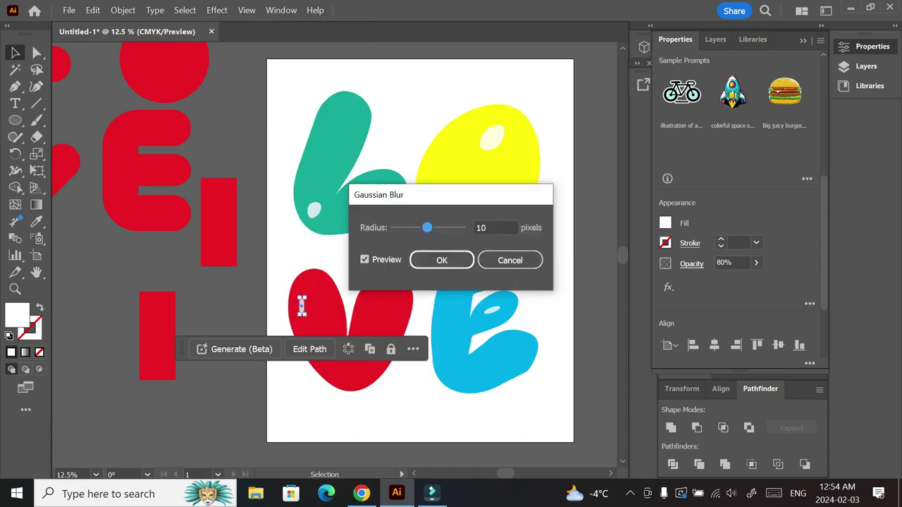
pyautogui.moveTo(441, 228)
pyautogui.mouseDown()
pyautogui.moveTo(450, 228)
pyautogui.moveTo(407, 227)
pyautogui.moveTo(453, 228)
pyautogui.moveTo(443, 228)
pyautogui.mouseUp()
pyautogui.click(441, 260)
pyautogui.press('Return')
pyautogui.hotkey('ctrl', 'shift', 'a')
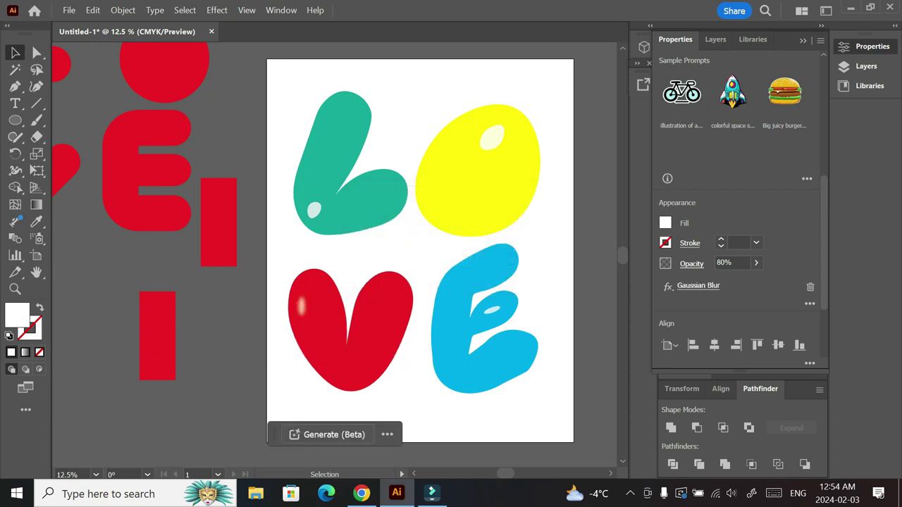
# Step: Apply a Gaussian Blur to the white highlights on the E, O and L together and deselect them
pyautogui.click(491, 310)
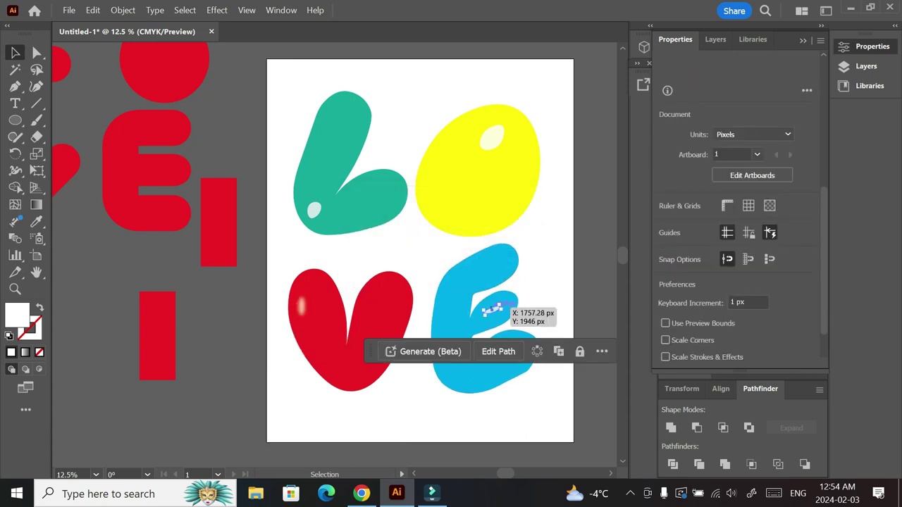
pyautogui.keyDown('shift'); pyautogui.click(491, 137); pyautogui.keyUp('shift')
pyautogui.keyDown('shift'); pyautogui.click(314, 210); pyautogui.keyUp('shift')
pyautogui.keyDown('shift'); pyautogui.click(300, 307); pyautogui.keyUp('shift')
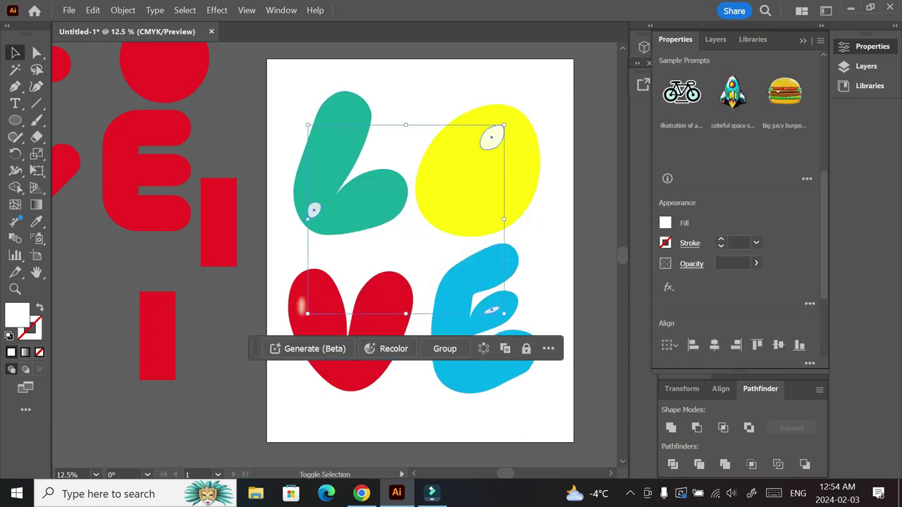
pyautogui.click(217, 10)
pyautogui.moveTo(228, 282)
pyautogui.click(395, 282)
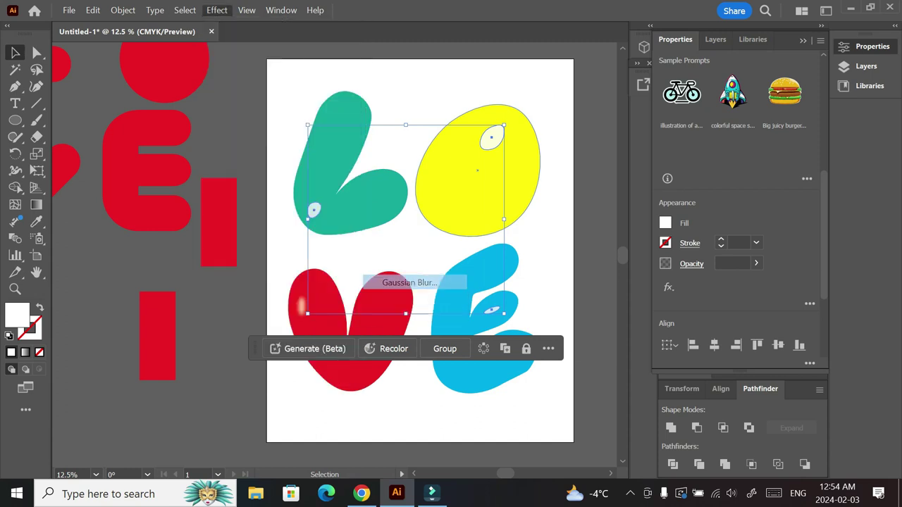
pyautogui.click(442, 260)
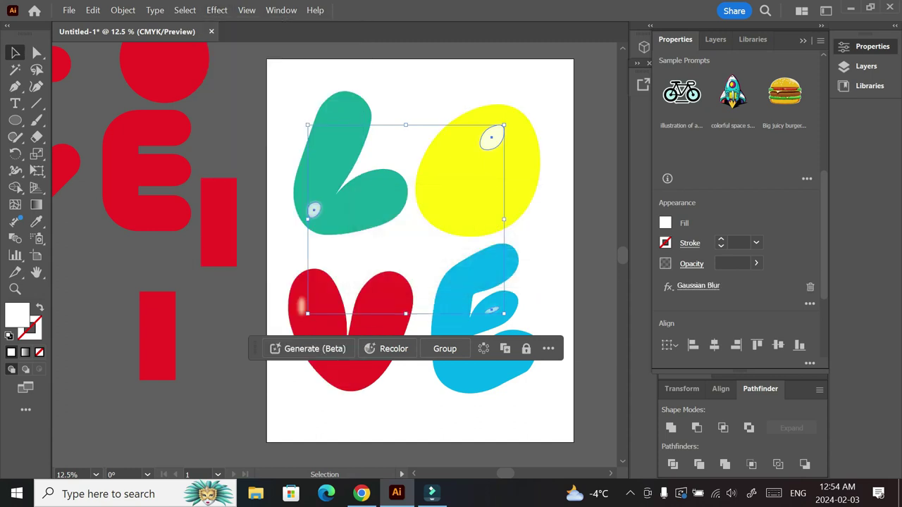
pyautogui.click(557, 257)
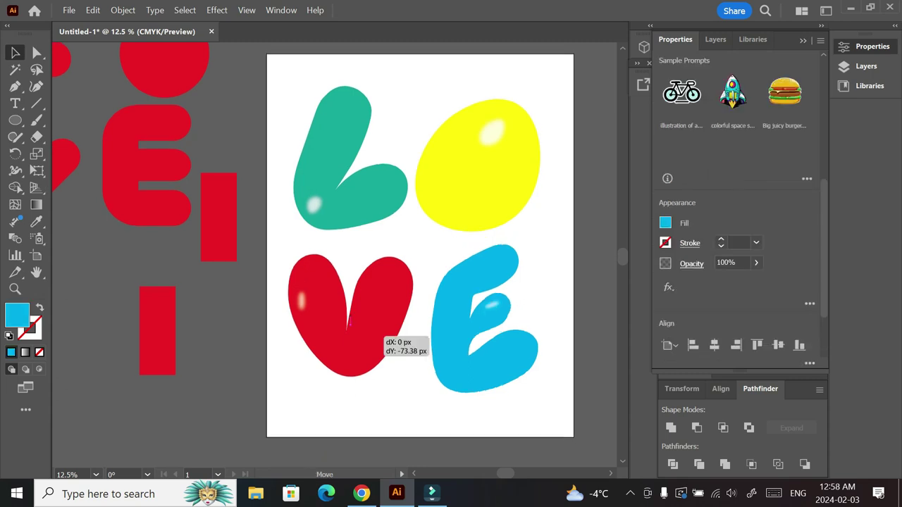
# Step: Move the V and the E slightly to balance the lower row and enlarge the V a little
pyautogui.moveTo(387, 322); pyautogui.dragTo(390, 323)
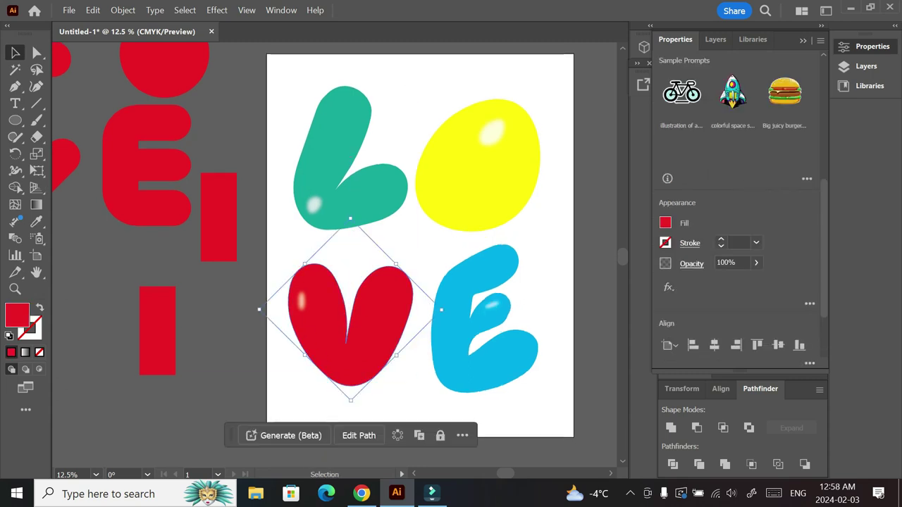
pyautogui.moveTo(484, 319); pyautogui.dragTo(488, 319)
pyautogui.moveTo(384, 326); pyautogui.dragTo(391, 327)
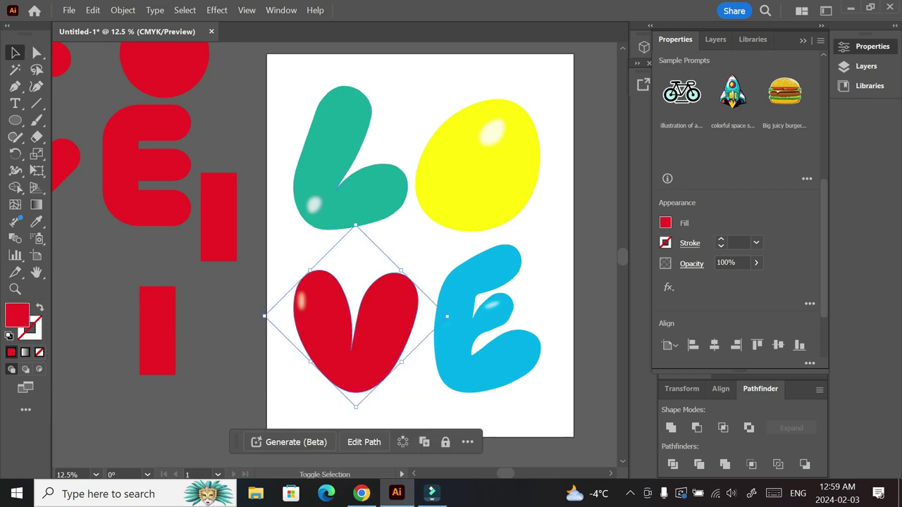
pyautogui.moveTo(356, 225); pyautogui.dragTo(359, 211)
# Step: Move the L and the O slightly down toward the lower row, leaving their highlights in place
pyautogui.click(332, 162)
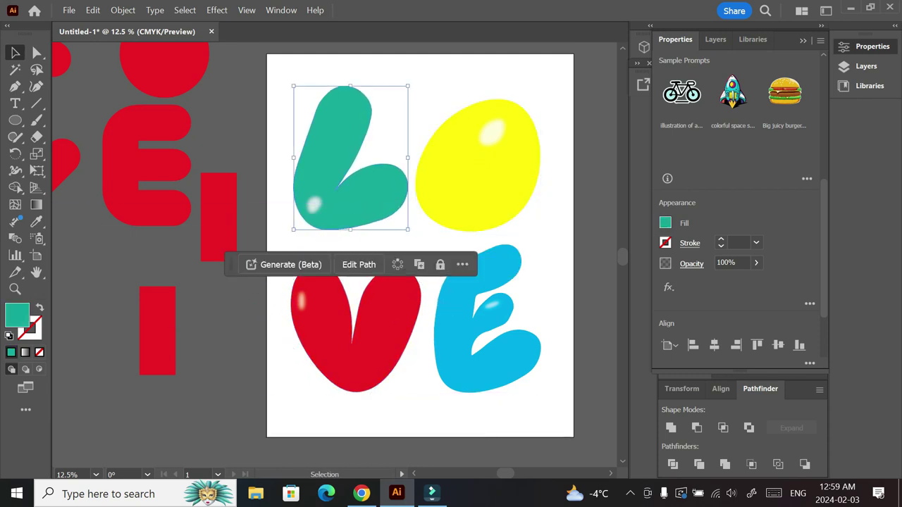
pyautogui.moveTo(342, 163); pyautogui.dragTo(342, 174)
pyautogui.moveTo(472, 163); pyautogui.dragTo(472, 173)
pyautogui.click(592, 211)
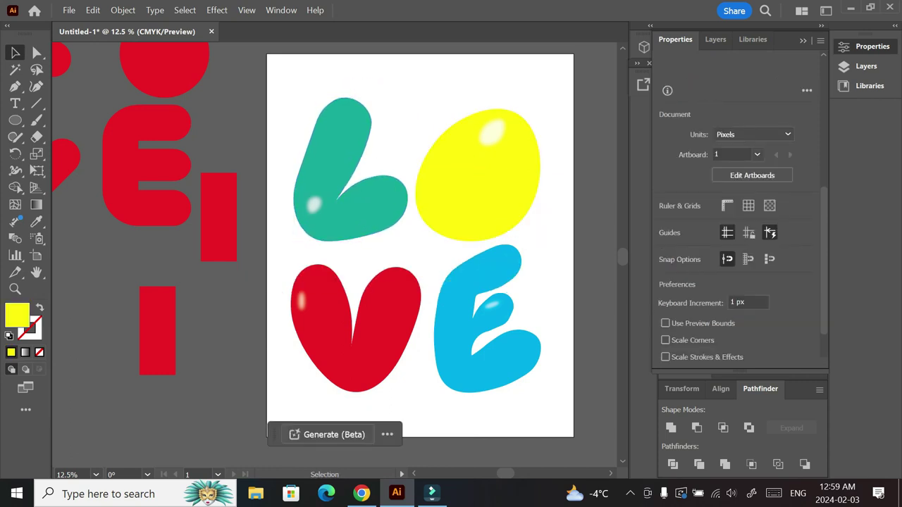
# Step: Group all the letters and highlights on the artboard and clear the selection
pyautogui.scroll(1, 340, 248)
pyautogui.hotkey('ctrl', 'a')
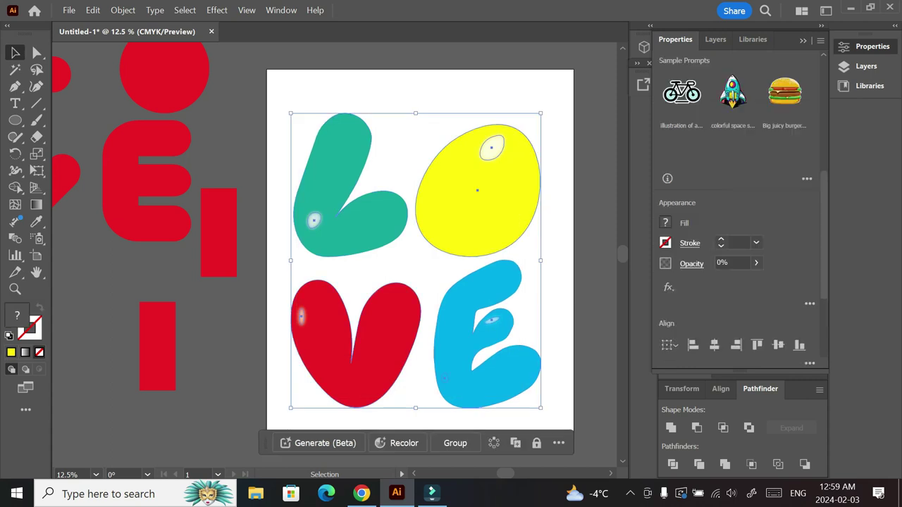
pyautogui.rightClick(458, 119)
pyautogui.click(472, 256)
pyautogui.hotkey('ctrl', 'shift', 'a')
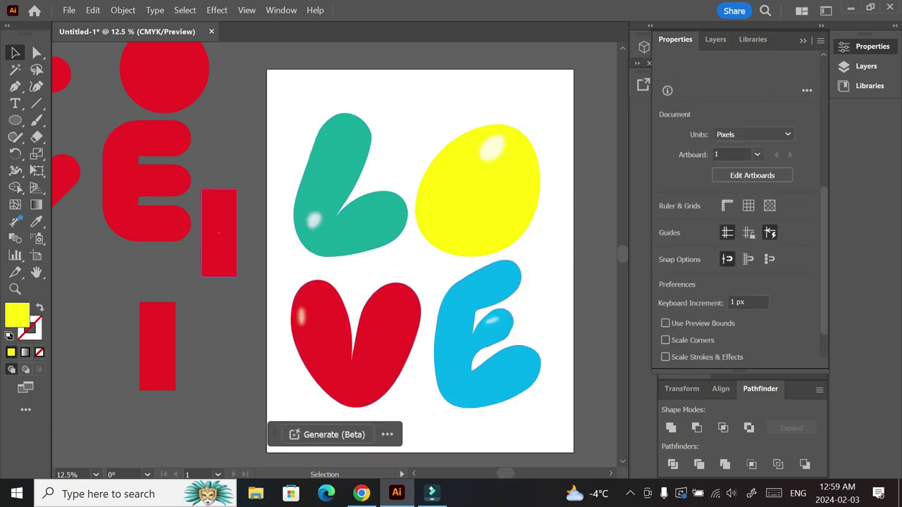
# Step: Draw a rectangle covering the whole artboard and send it behind the letters
pyautogui.moveTo(15, 120); pyautogui.dragTo(78, 119)
pyautogui.moveTo(268, 68)
pyautogui.mouseDown()
pyautogui.moveTo(560, 447)
pyautogui.moveTo(574, 453)
pyautogui.mouseUp()
pyautogui.rightClick(338, 88)
pyautogui.moveTo(374, 412)
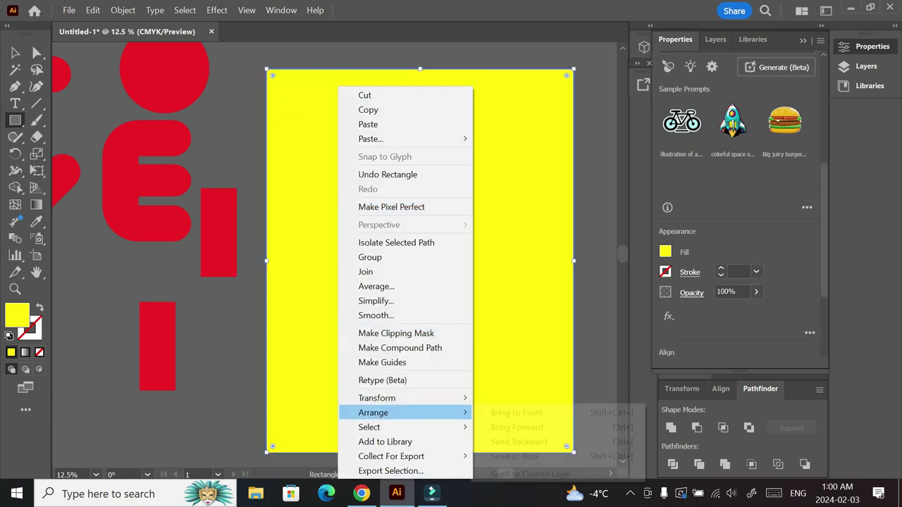
pyautogui.click(514, 449)
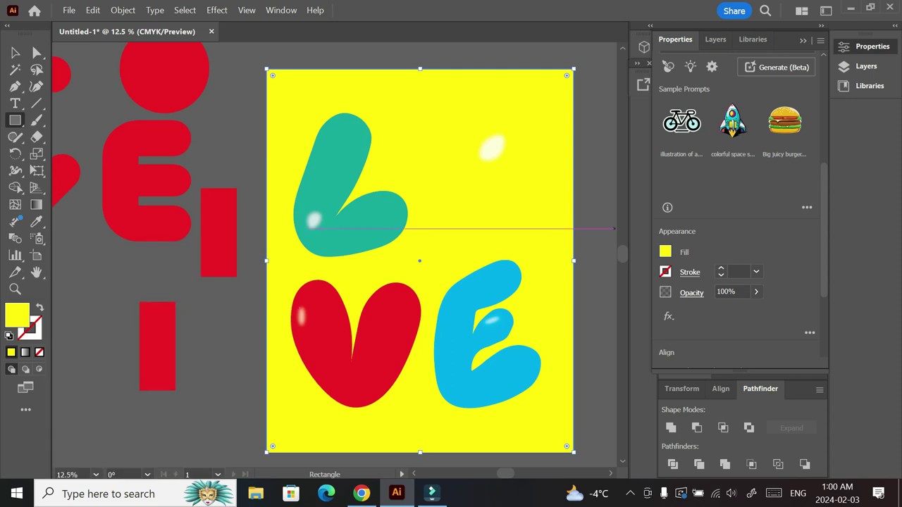
# Step: Fill the background rectangle with the lightest grey swatch and set its hex color to f4f4f4
pyautogui.click(665, 254)
pyautogui.click(620, 342)
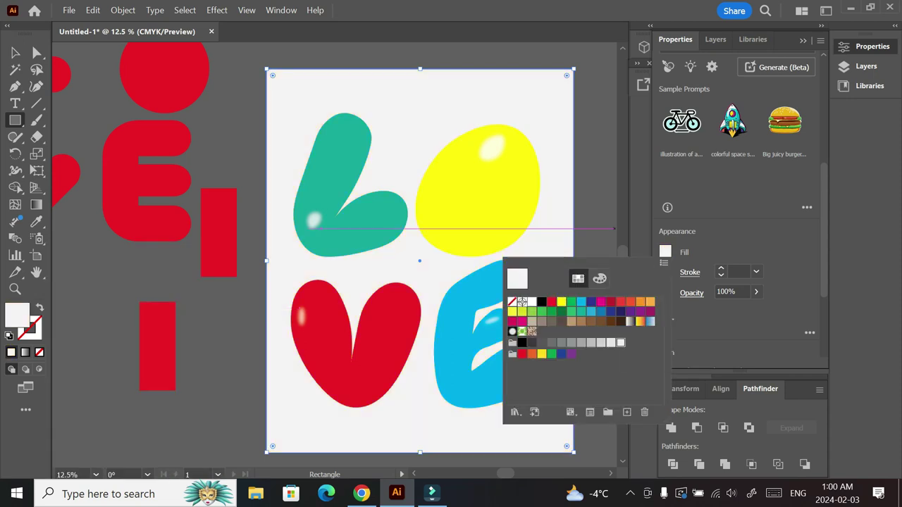
pyautogui.doubleClick(519, 277)
pyautogui.click(448, 358)
pyautogui.click(176, 239)
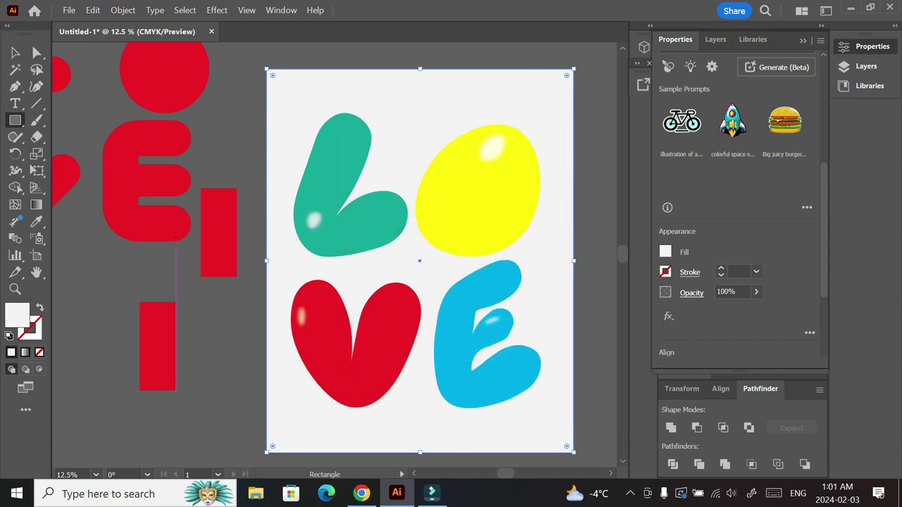
pyautogui.doubleClick(17, 315)
pyautogui.write('f4f4f4')
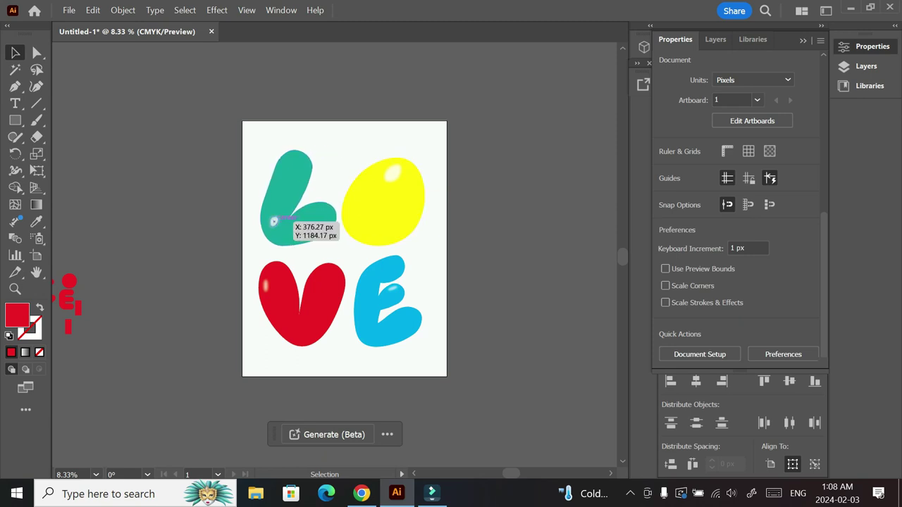
# Step: Duplicate the L's blurred highlight, place the copy near the rounded end of its lower arm and deselect it
pyautogui.moveTo(274, 222); pyautogui.dragTo(298, 165)
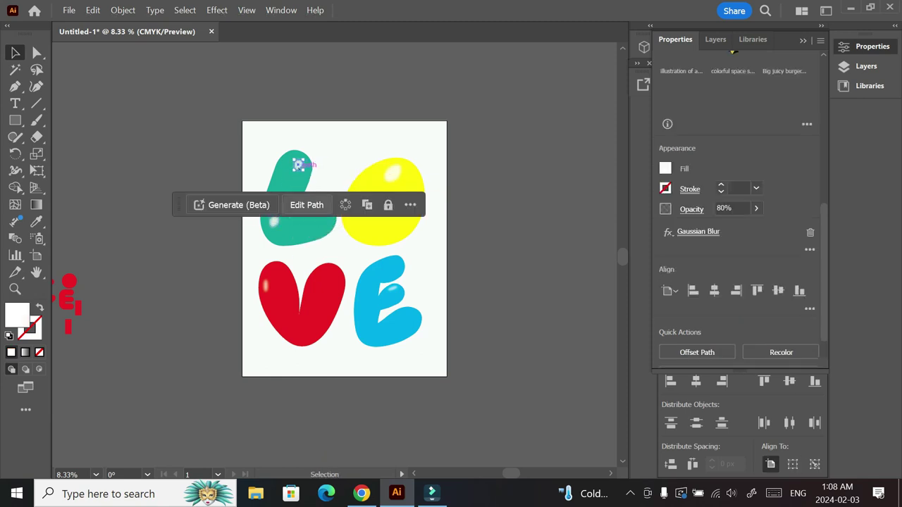
pyautogui.click(344, 248)
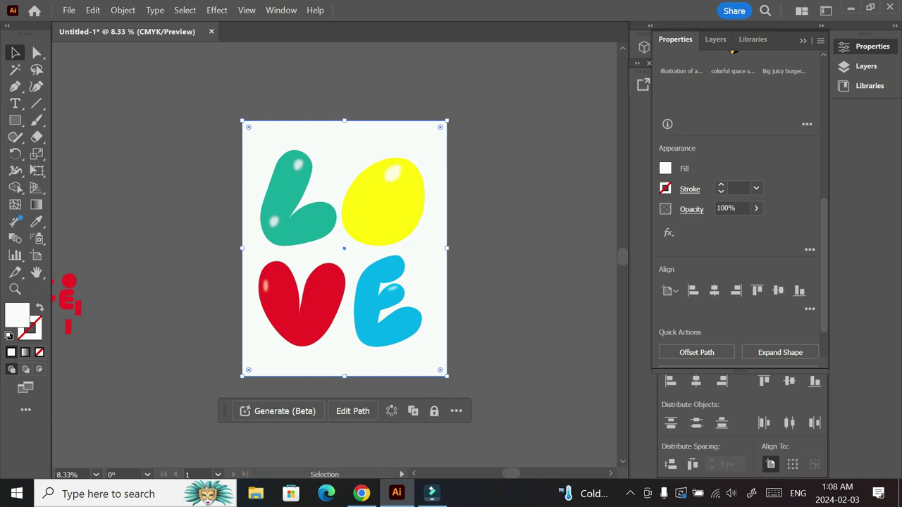
pyautogui.moveTo(298, 165); pyautogui.dragTo(320, 216)
pyautogui.click(495, 147)
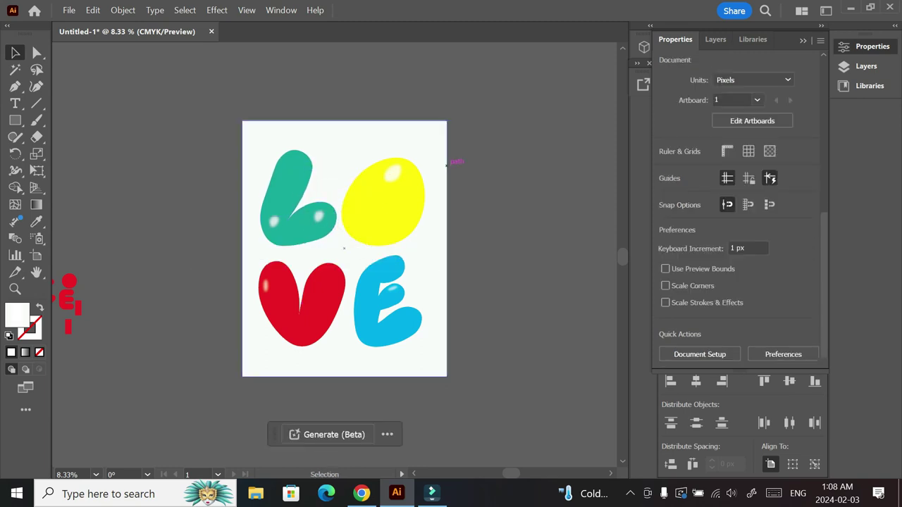
# Step: Delete the duplicate blurred highlight from the rounded end of the L's lower arm
pyautogui.click(318, 216)
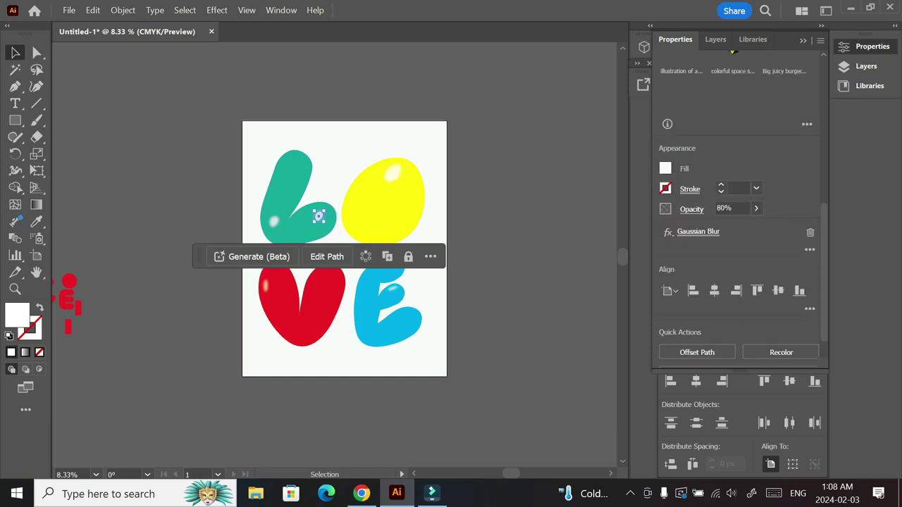
pyautogui.press('Delete')
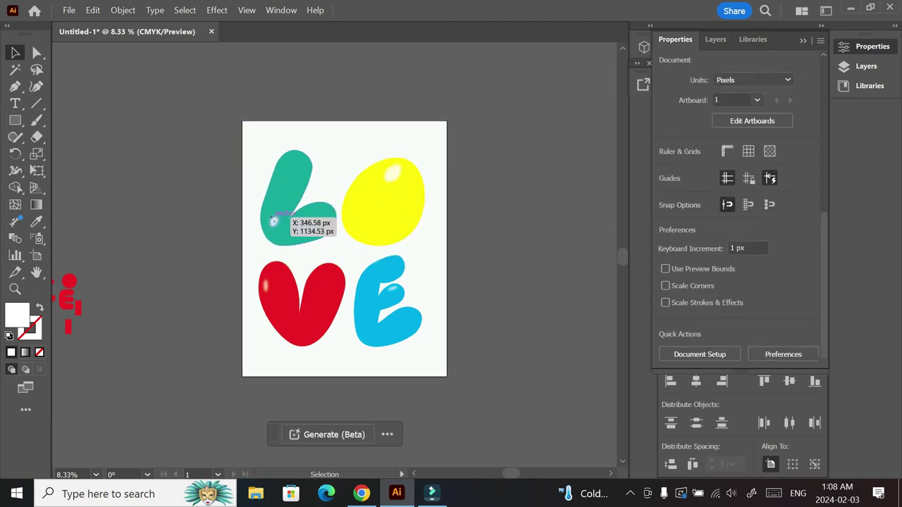
pyautogui.click(273, 221)
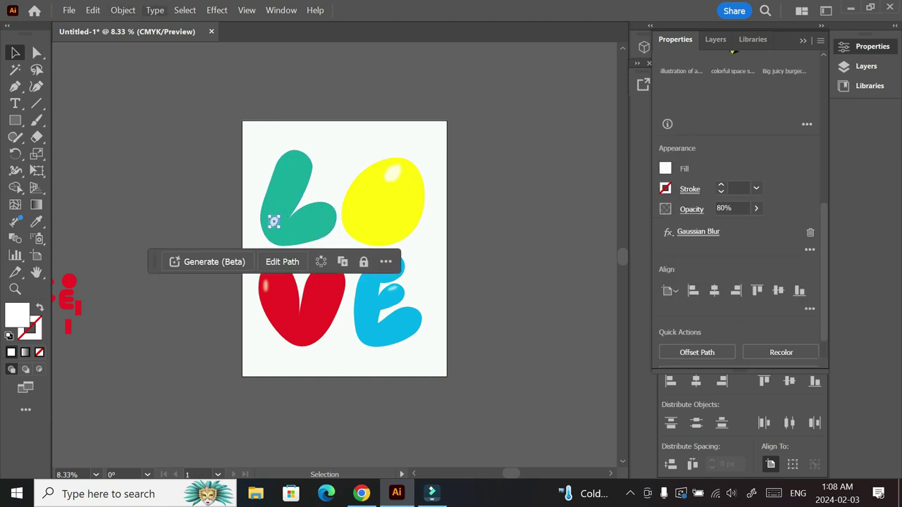
pyautogui.click(124, 10)
pyautogui.moveTo(211, 341)
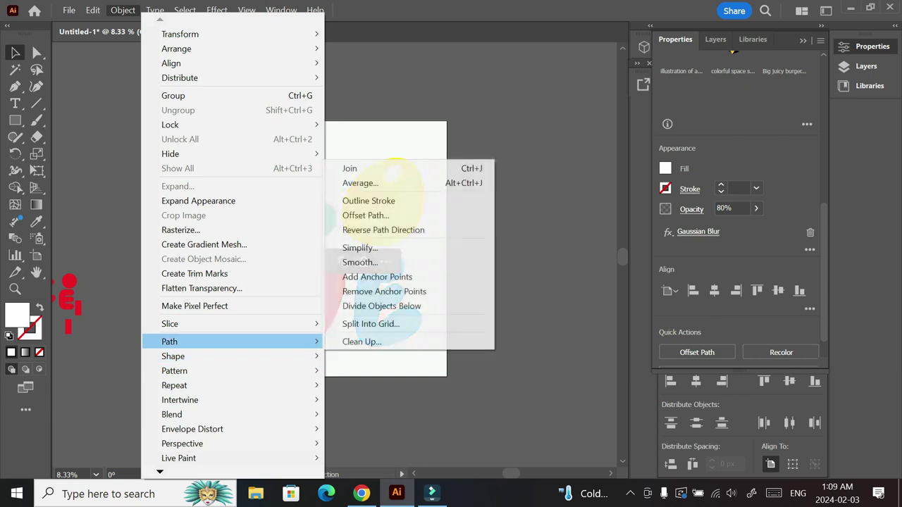
pyautogui.click(361, 262)
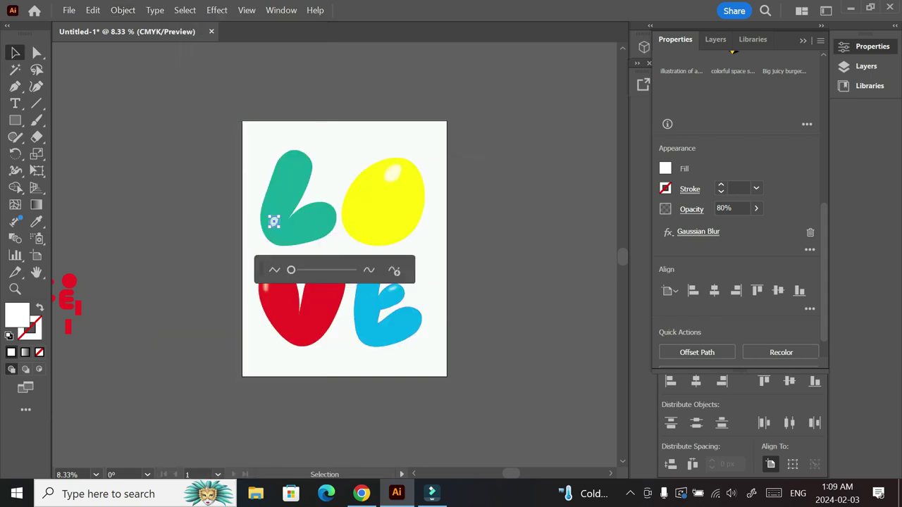
pyautogui.click(345, 249)
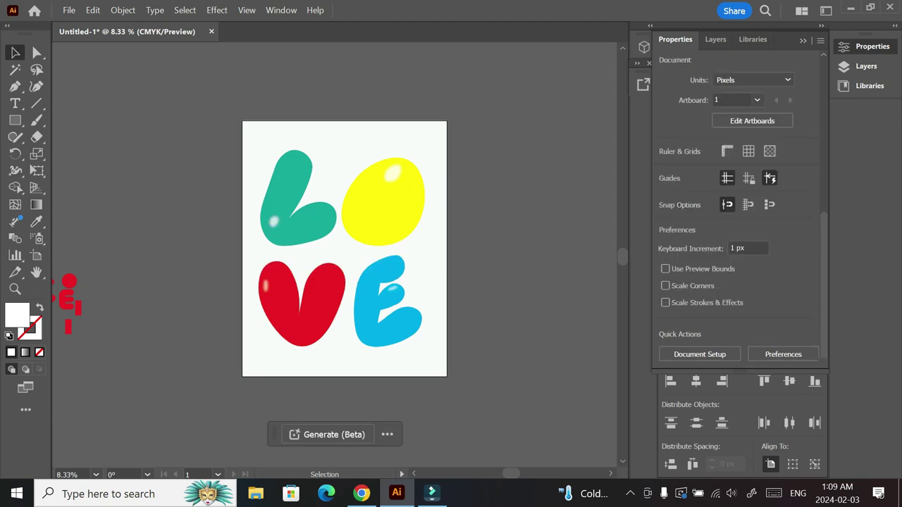
# Step: Apply another Gaussian Blur with a radius of 74.9156 pixels to the L's remaining white highlight and deselect it
pyautogui.click(274, 221)
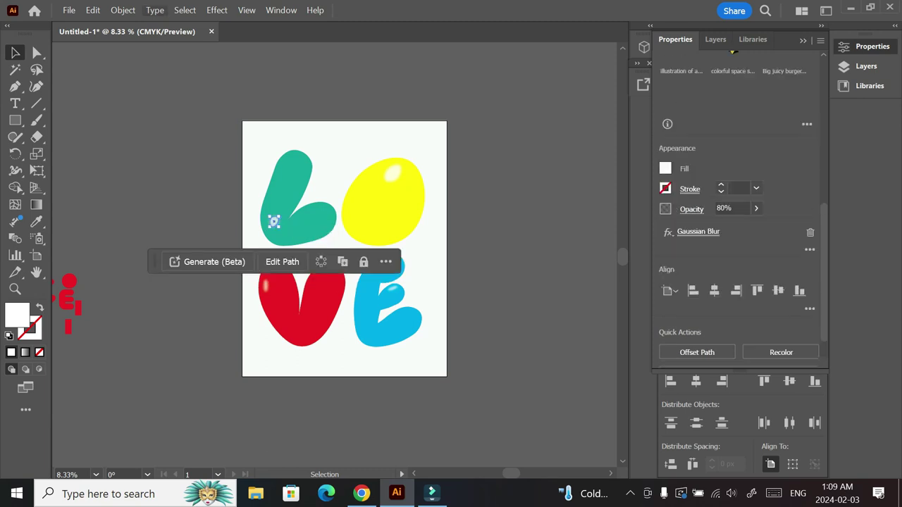
pyautogui.click(217, 10)
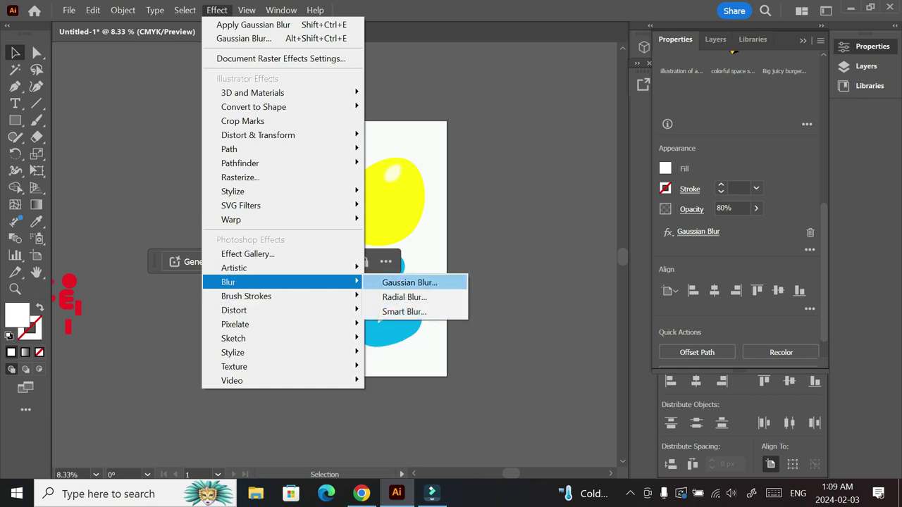
pyautogui.click(416, 282)
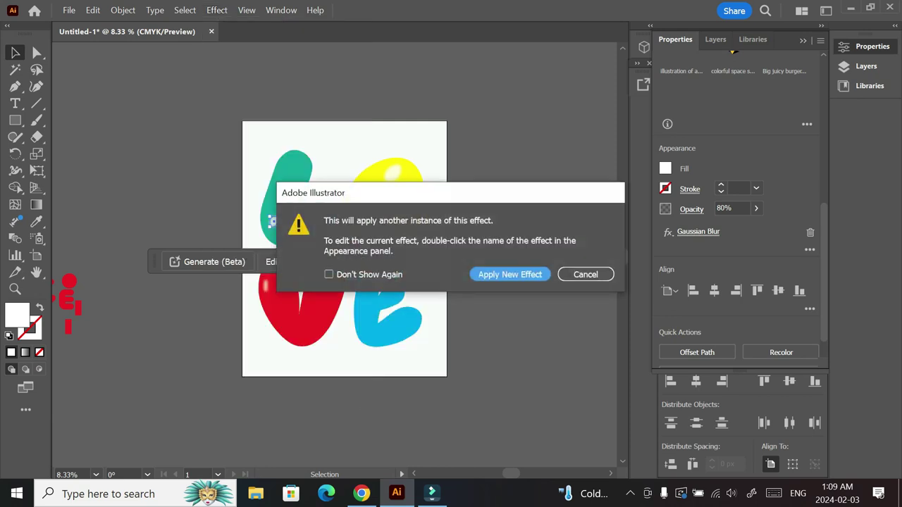
pyautogui.press('Return')
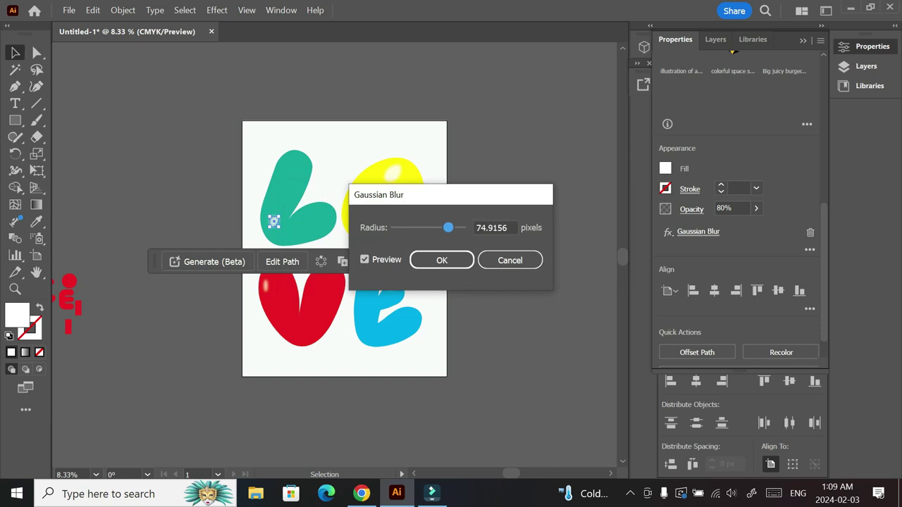
pyautogui.click(442, 260)
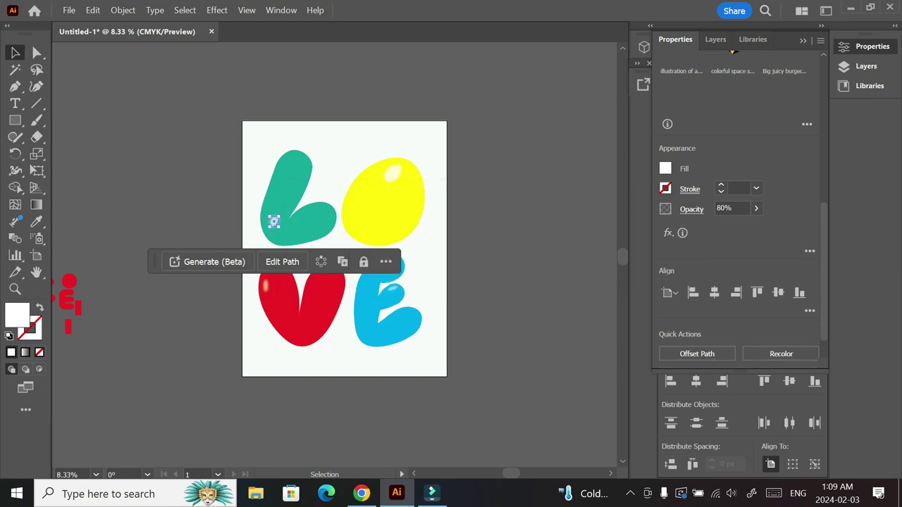
pyautogui.click(486, 303)
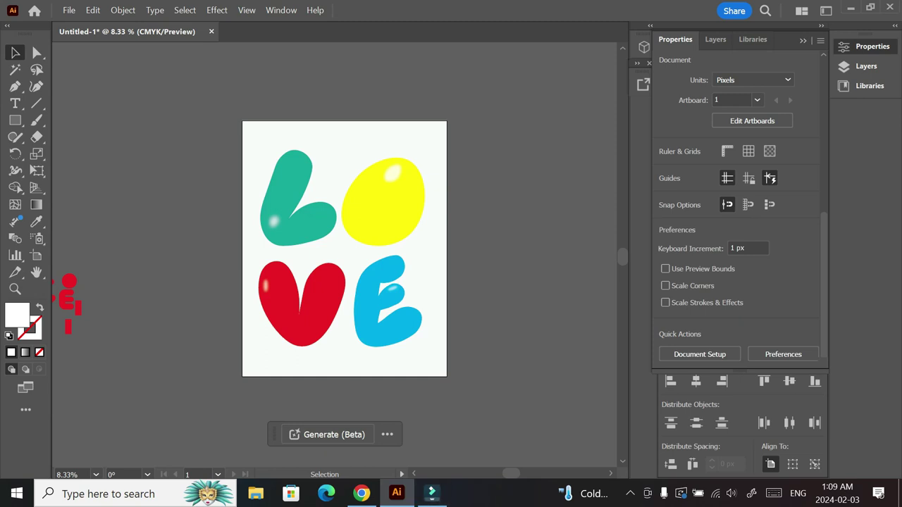
pyautogui.click(630, 494)
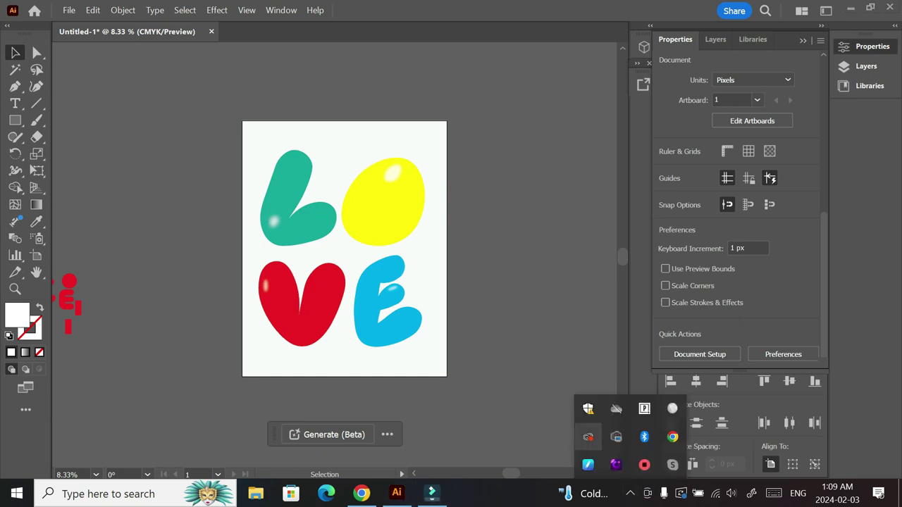